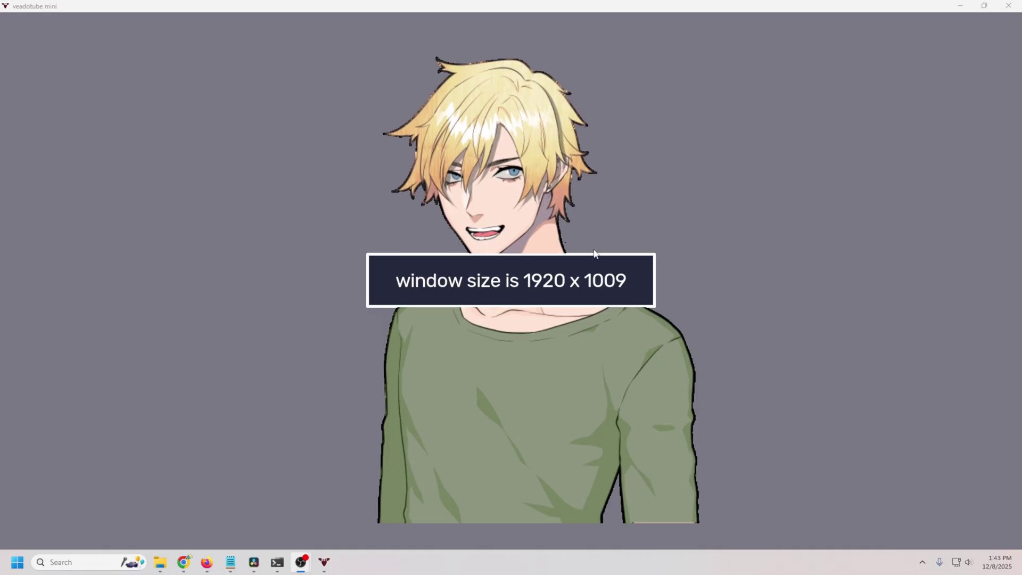
In veadotube mini, raise the microphone volume cutoff to about 64%, then lower it to about 18%
{"action": "left_click", "coordinate": [573, 235]}
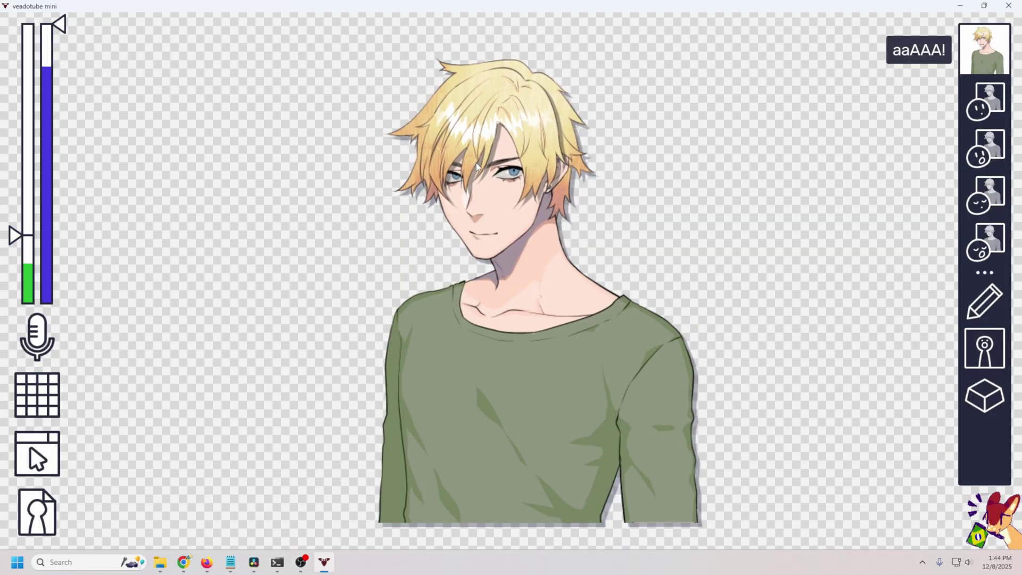
{"action": "mouse_move", "coordinate": [44, 237]}
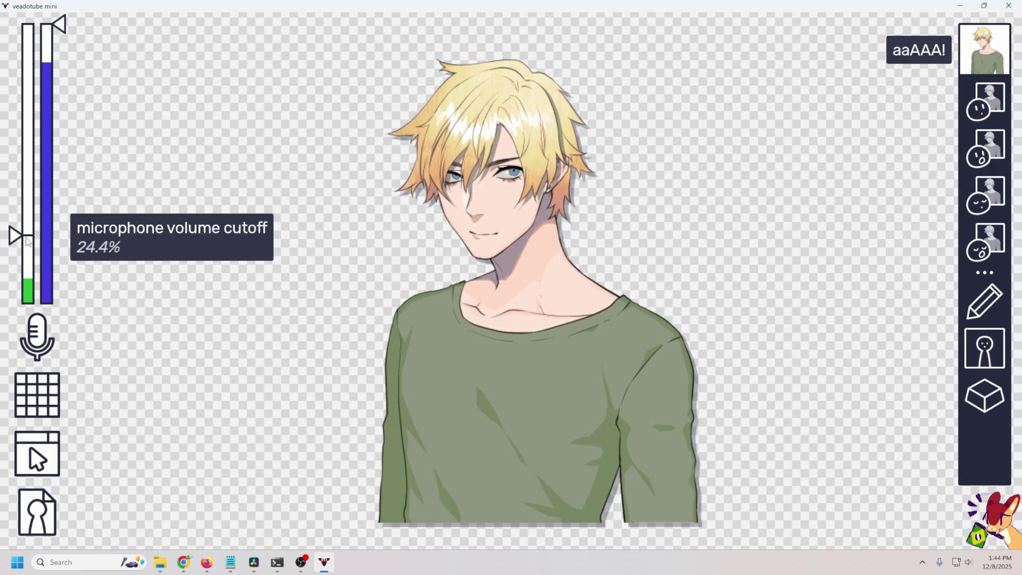
{"action": "left_click_drag", "start_coordinate": [32, 240], "coordinate": [13, 122]}
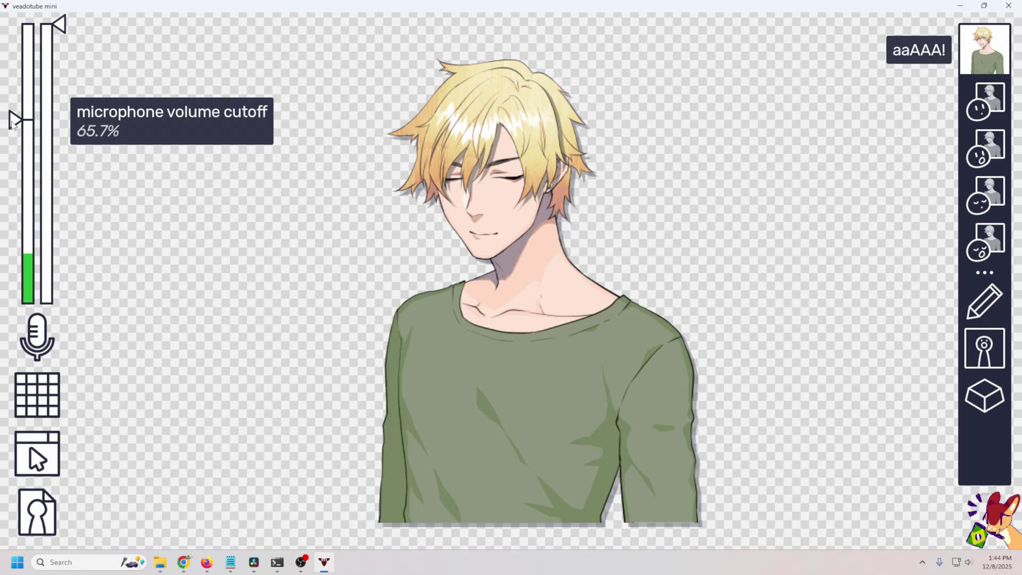
{"action": "left_click_drag", "start_coordinate": [13, 122], "coordinate": [11, 255]}
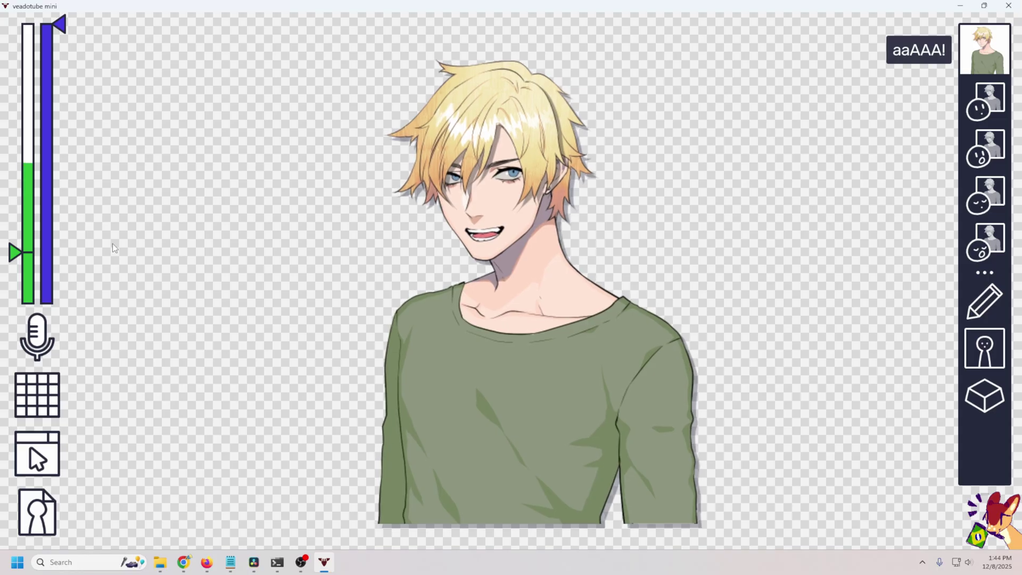
Try a solid colour background in veadotube's display settings, then switch it back to transparent
{"action": "left_click", "coordinate": [37, 395]}
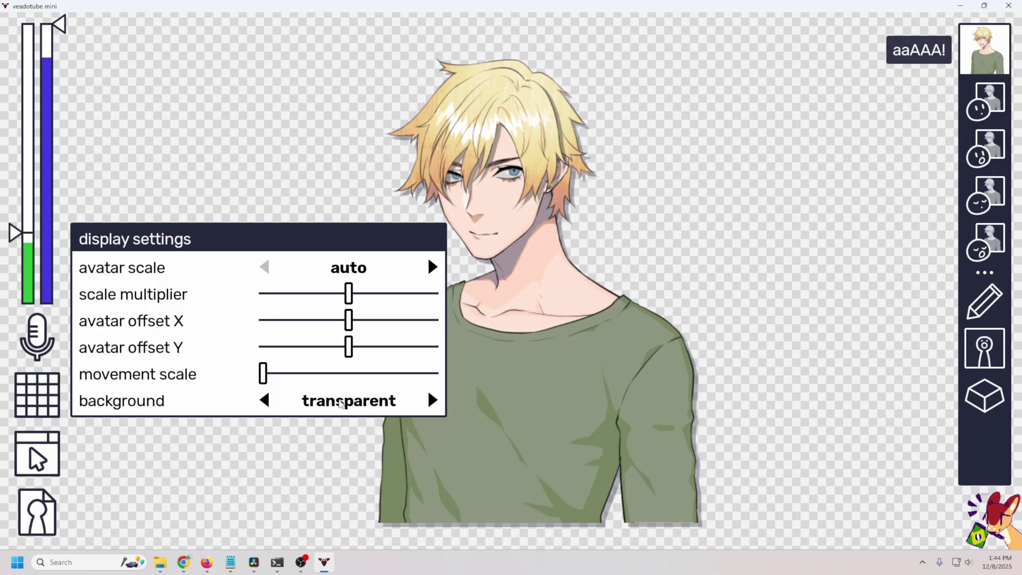
{"action": "left_click", "coordinate": [345, 403]}
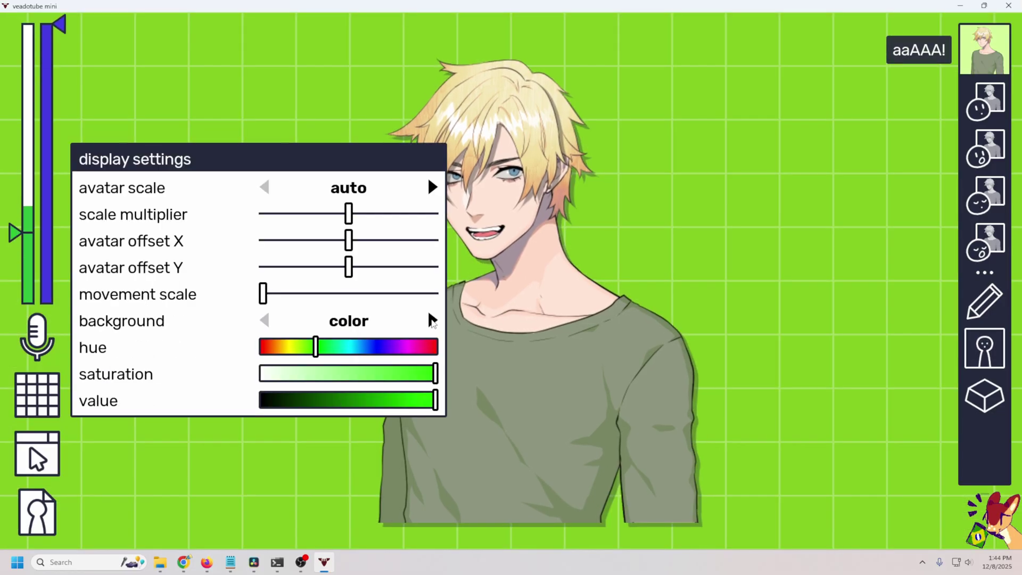
{"action": "left_click", "coordinate": [432, 320]}
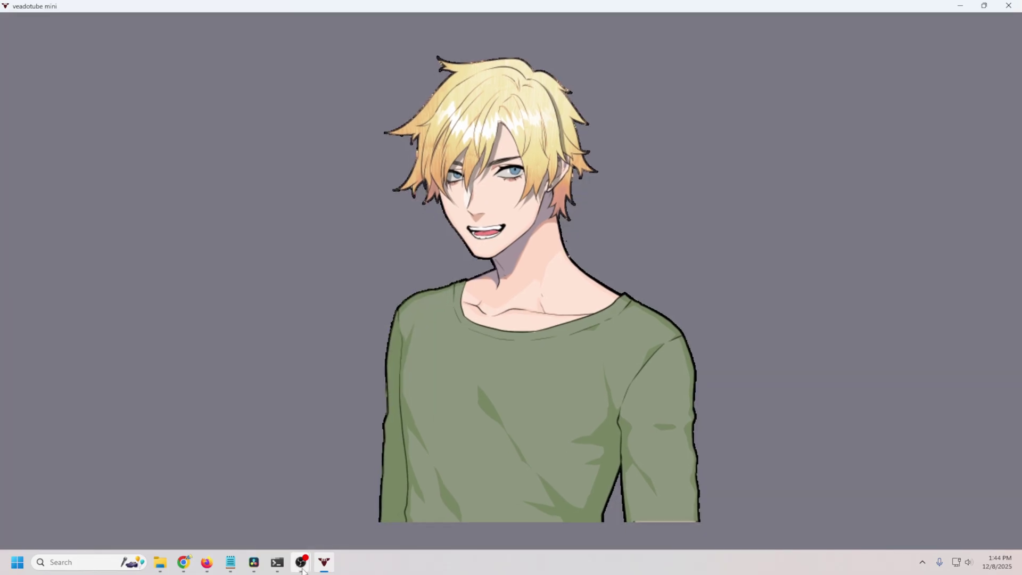
Add a Game Capture source named 'pngtuber' to the OBS Scene
{"action": "mouse_move", "coordinate": [301, 562]}
{"action": "left_click", "coordinate": [347, 526]}
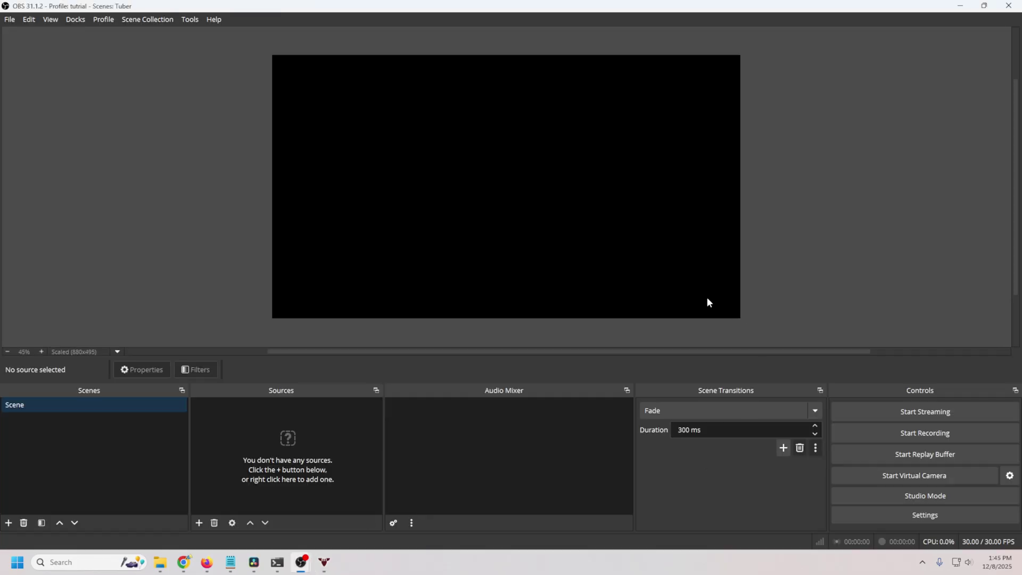
{"action": "left_click", "coordinate": [21, 406]}
{"action": "left_click", "coordinate": [199, 523]}
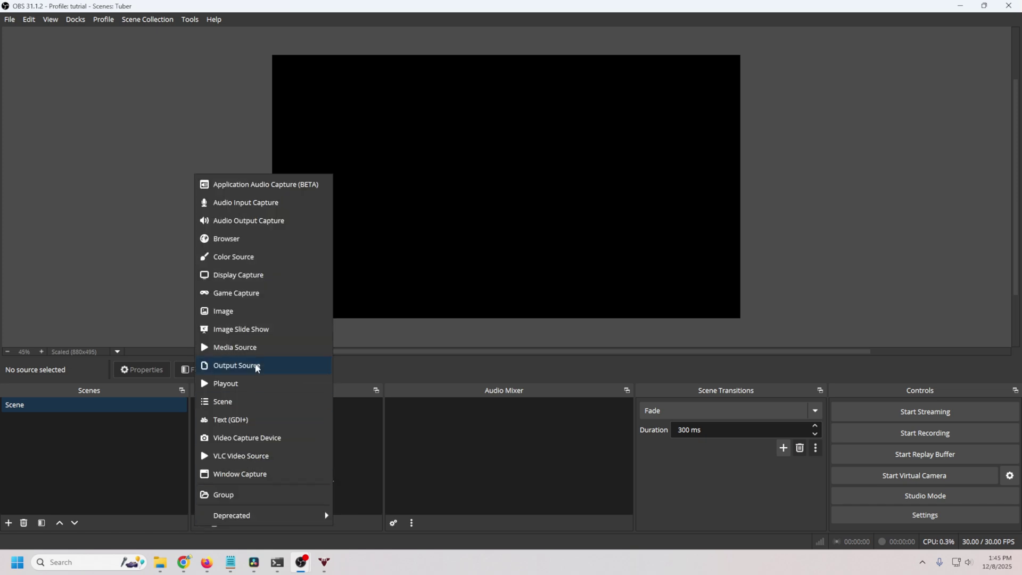
{"action": "left_click", "coordinate": [236, 293]}
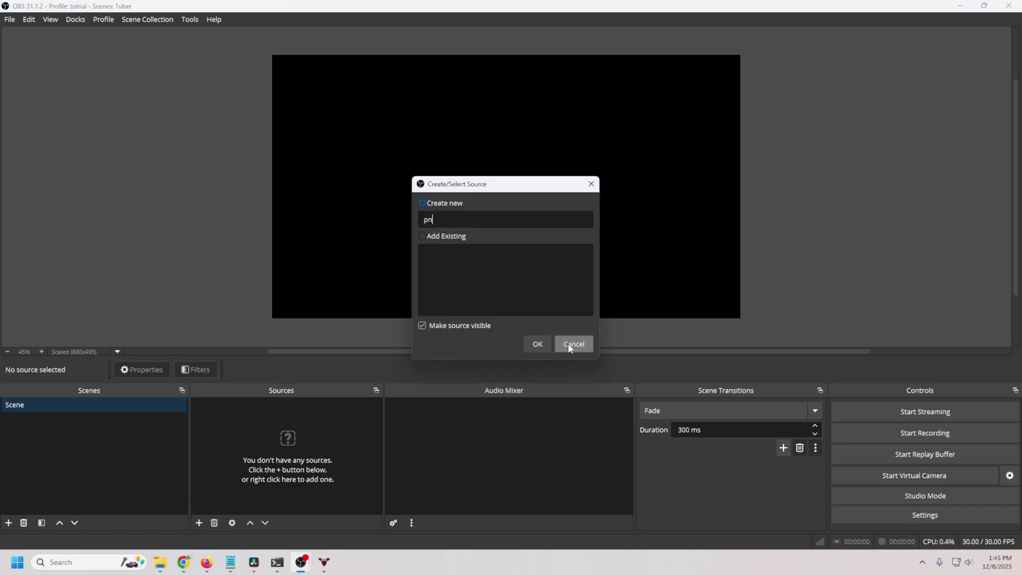
{"action": "type", "text": "pngtuber"}
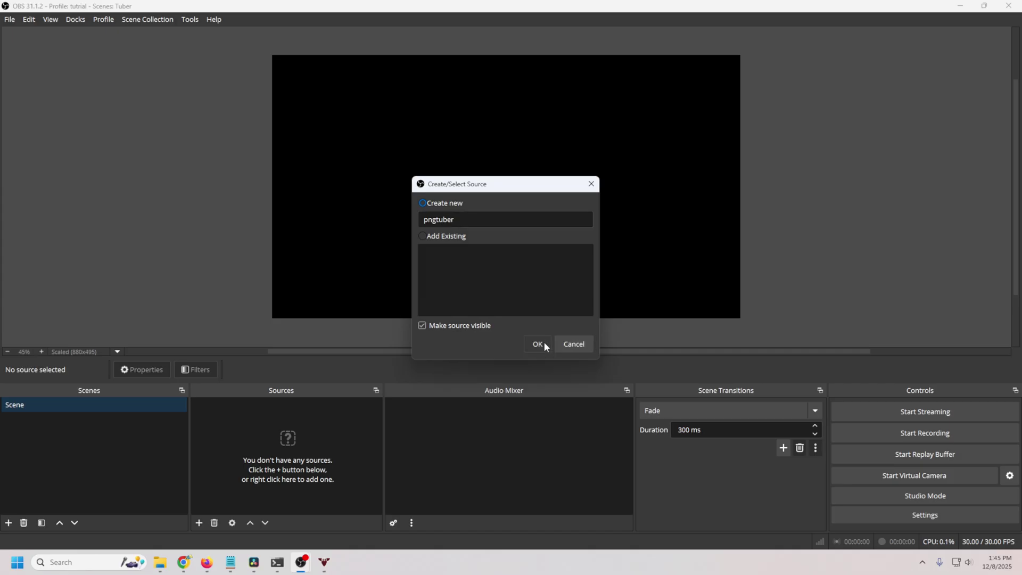
{"action": "left_click", "coordinate": [542, 343]}
Set pngtuber's mode to Capture specific window, targeting the veadotube mini window
{"action": "left_click", "coordinate": [591, 281]}
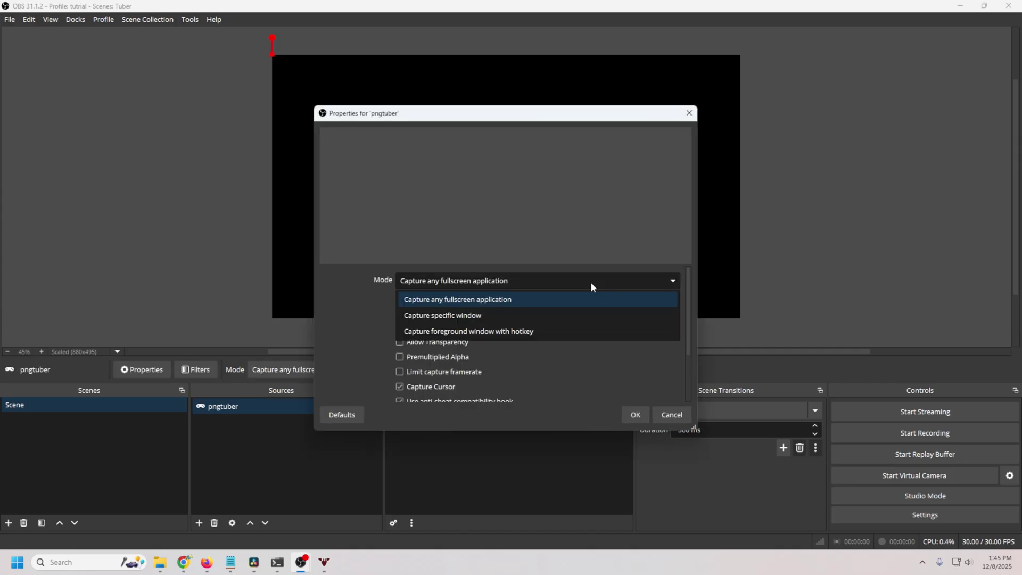
{"action": "left_click", "coordinate": [449, 315]}
{"action": "left_click", "coordinate": [582, 314]}
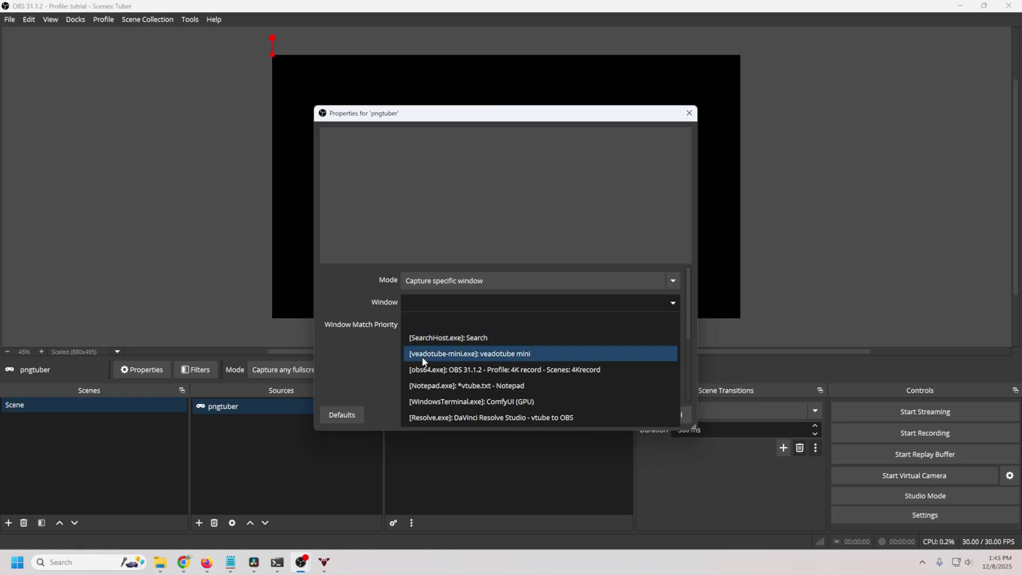
{"action": "left_click", "coordinate": [480, 355]}
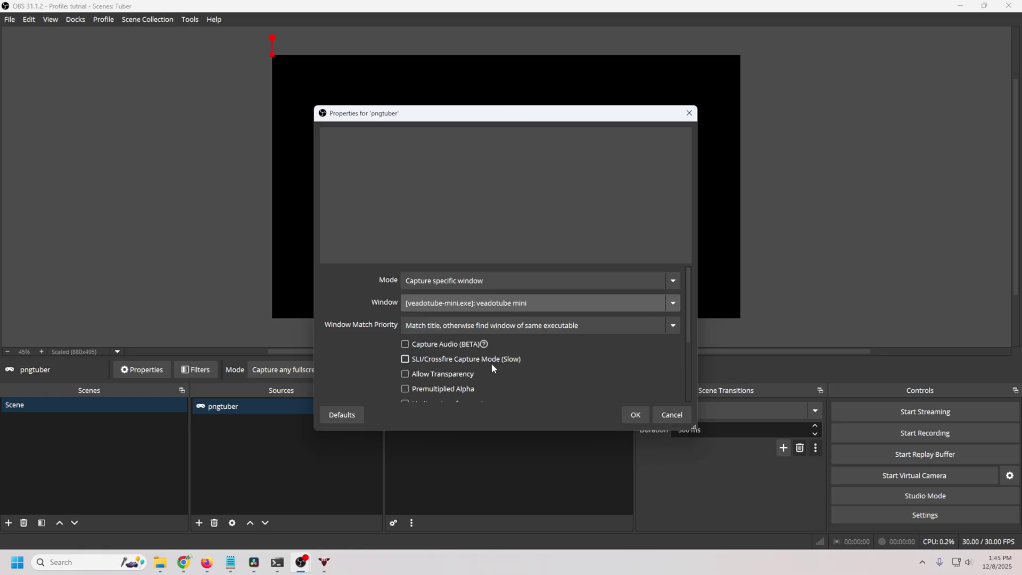
Enable Allow Transparency on pngtuber, then shrink the avatar capture and move it lower right
{"action": "left_click_drag", "start_coordinate": [555, 118], "coordinate": [874, 111]}
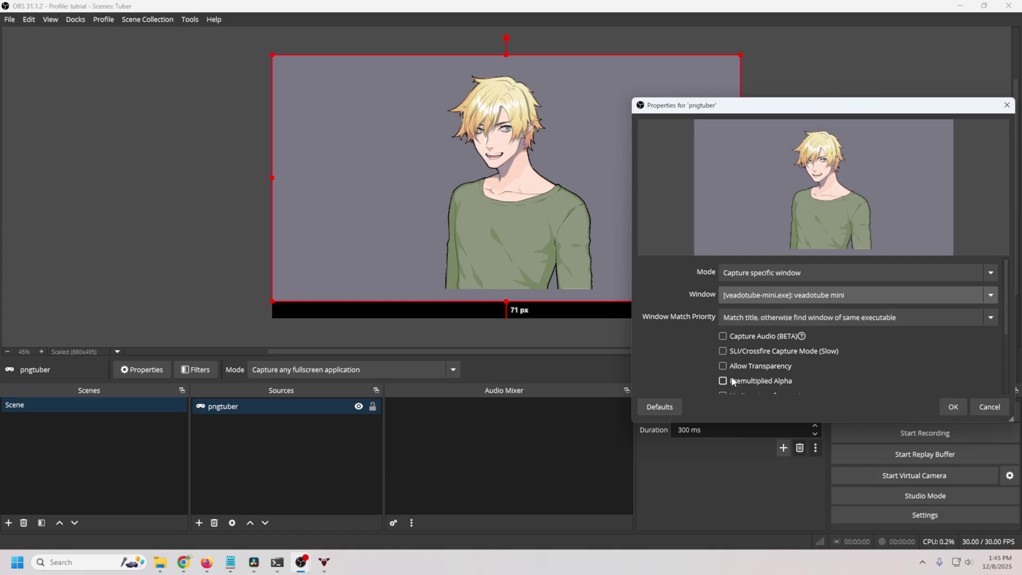
{"action": "left_click", "coordinate": [719, 366]}
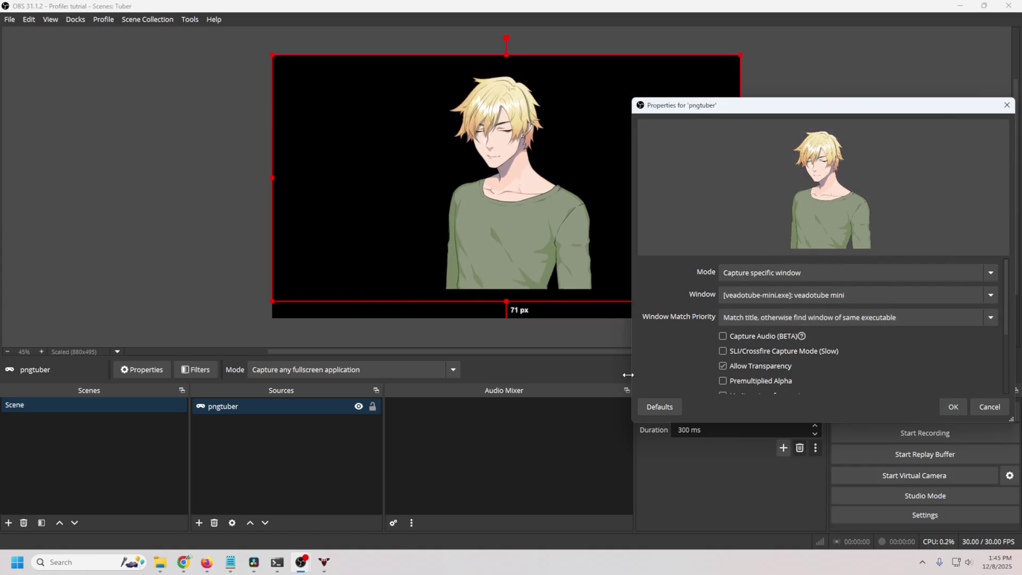
{"action": "mouse_move", "coordinate": [518, 305]}
{"action": "left_mouse_down"}
{"action": "mouse_move", "coordinate": [514, 334]}
{"action": "mouse_move", "coordinate": [516, 319]}
{"action": "mouse_move", "coordinate": [341, 302]}
{"action": "mouse_move", "coordinate": [369, 293]}
{"action": "left_mouse_up"}
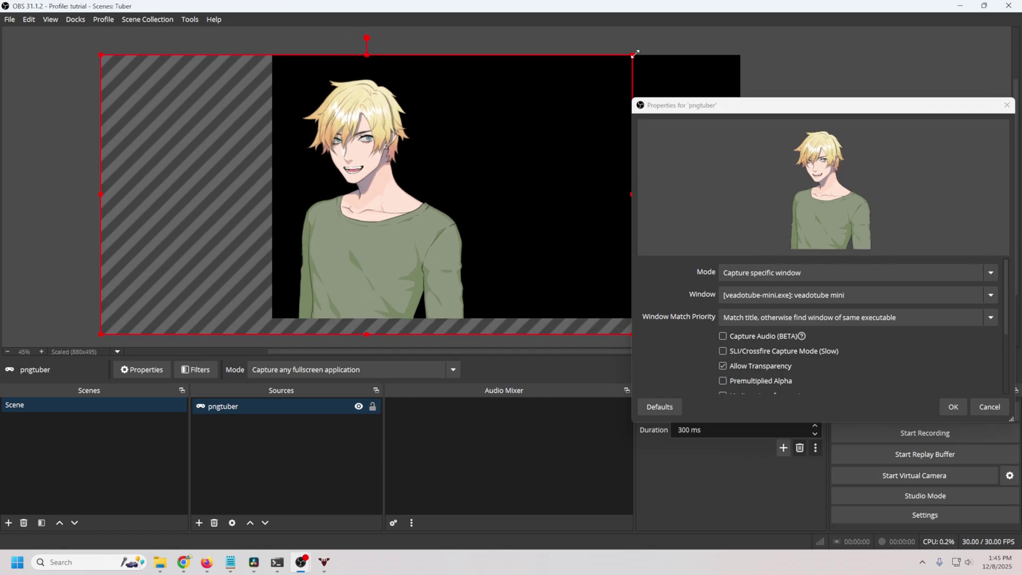
{"action": "left_click_drag", "start_coordinate": [630, 57], "coordinate": [414, 221]}
{"action": "left_click_drag", "start_coordinate": [288, 291], "coordinate": [590, 289]}
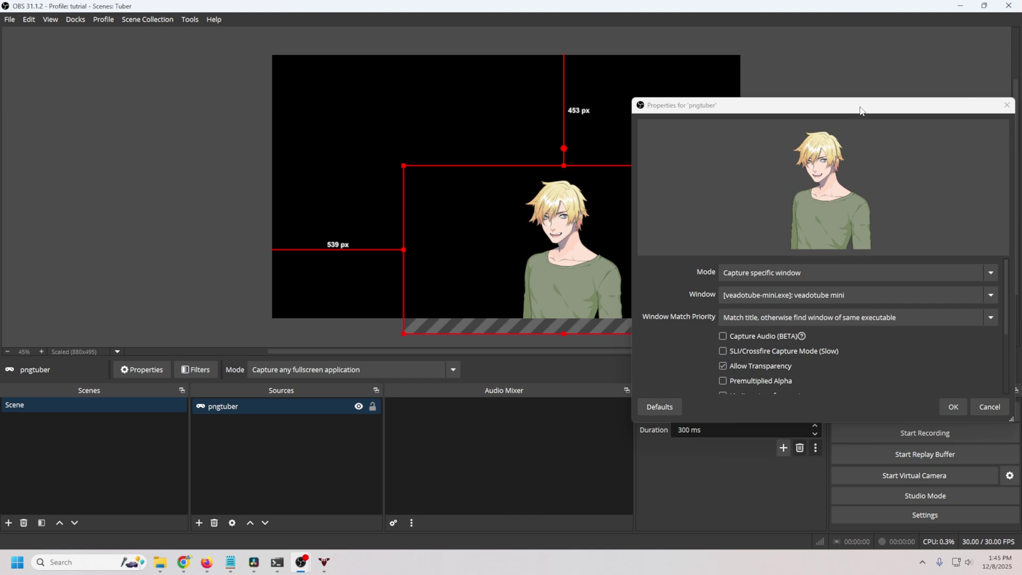
Restore the veadotube window to a smaller size and turn off Capture Cursor
{"action": "left_click_drag", "start_coordinate": [861, 107], "coordinate": [263, 70]}
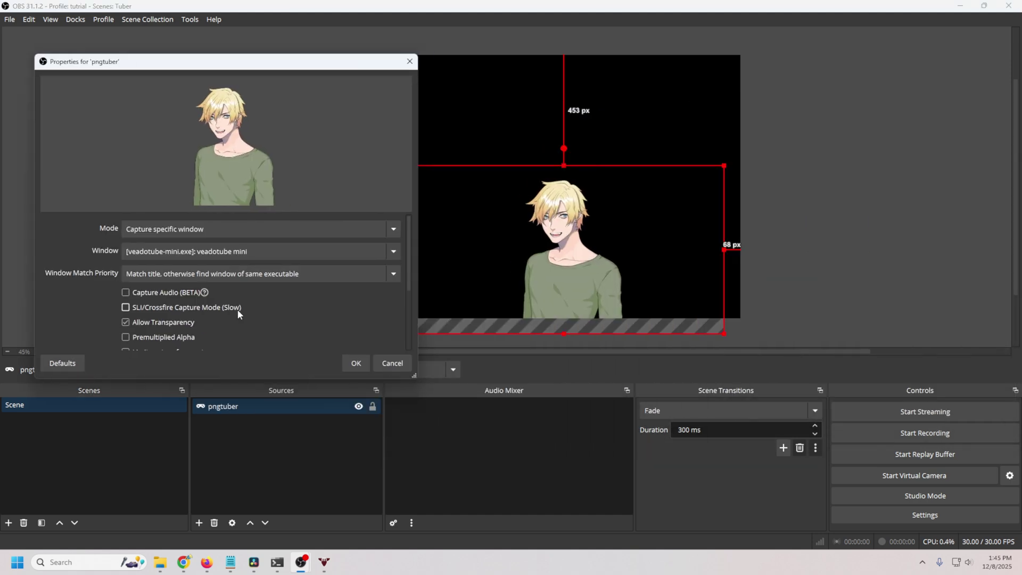
{"action": "scroll", "coordinate": [248, 315], "scroll_direction": "down", "scroll_amount": 1}
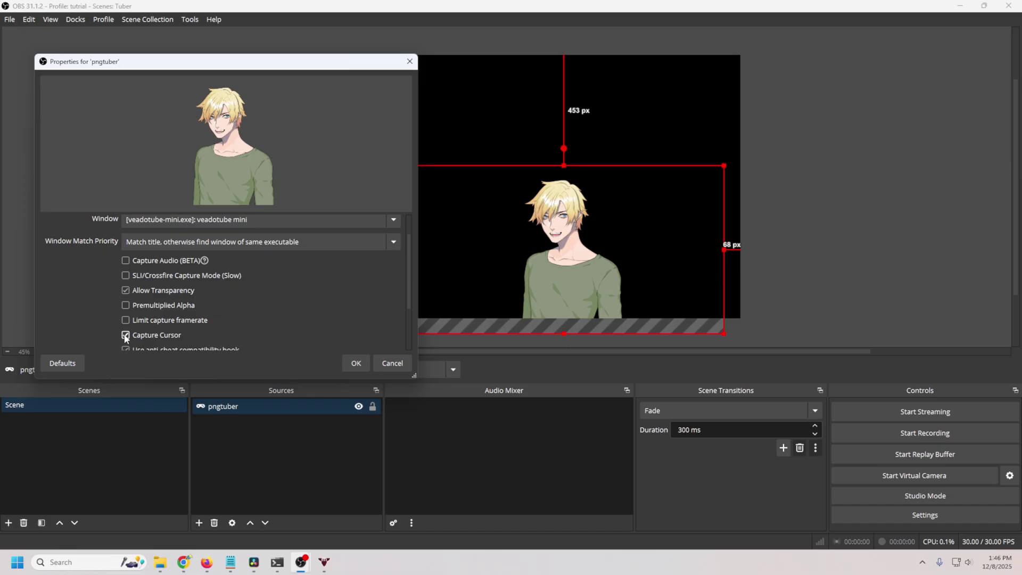
{"action": "left_click", "coordinate": [325, 562]}
{"action": "left_click_drag", "start_coordinate": [593, 14], "coordinate": [860, 283]}
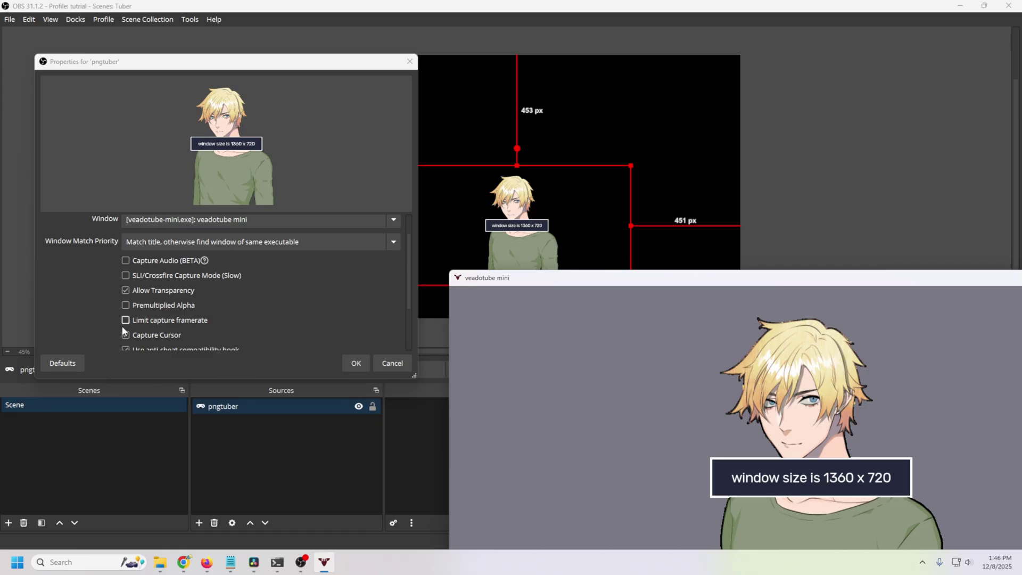
{"action": "left_click", "coordinate": [125, 334]}
Maximize the veadotube window, apply the capture properties, and nudge the avatar slightly left
{"action": "left_click", "coordinate": [324, 563]}
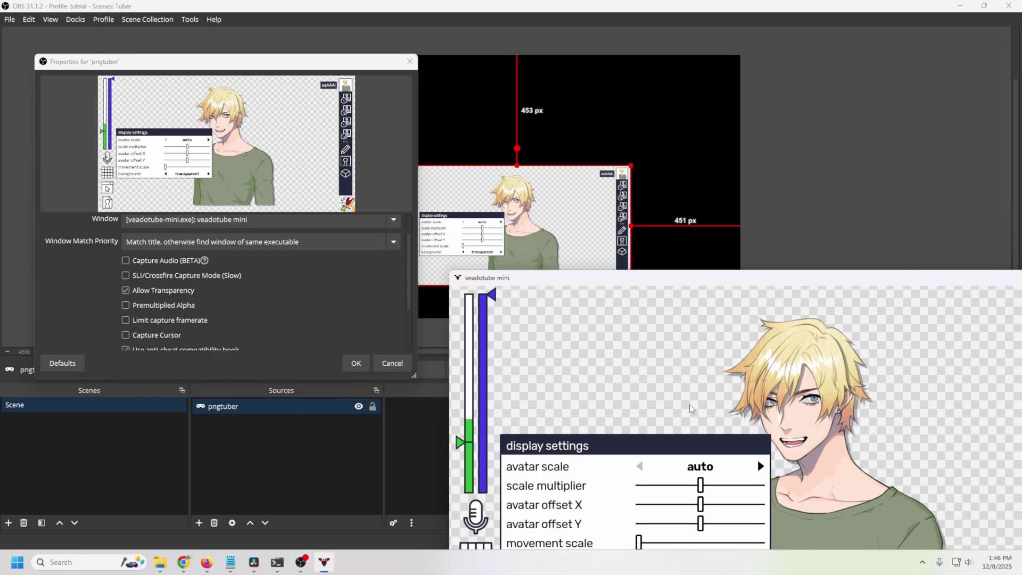
{"action": "left_click_drag", "start_coordinate": [786, 285], "coordinate": [461, 60]}
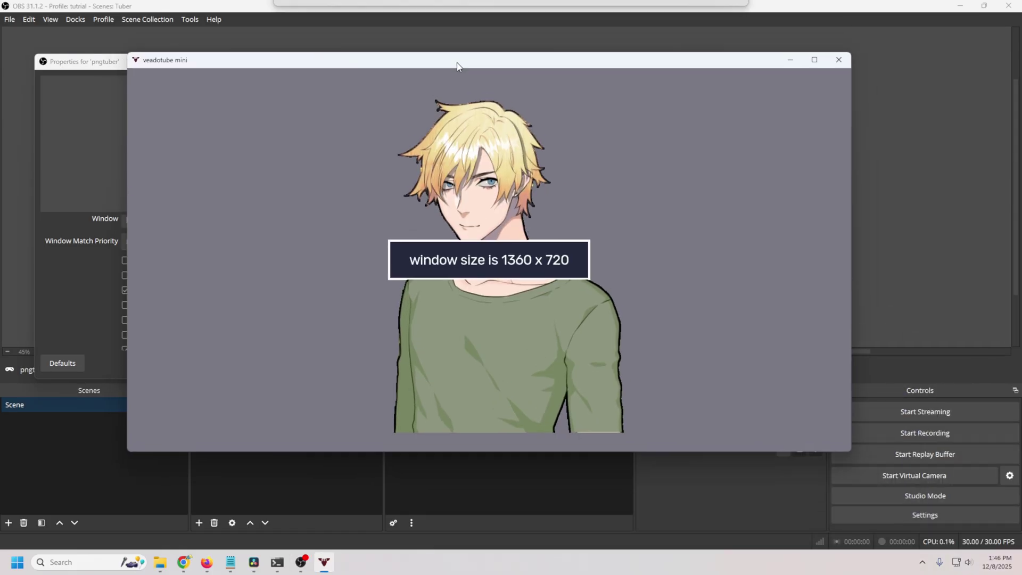
{"action": "double_click", "coordinate": [461, 60]}
{"action": "key", "text": "alt+Tab"}
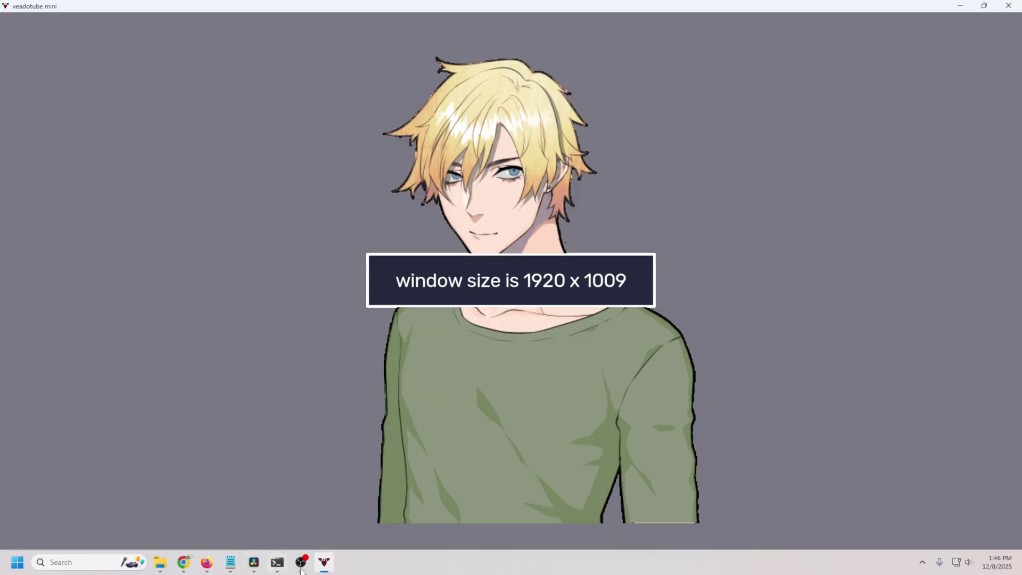
{"action": "left_click", "coordinate": [352, 361]}
{"action": "left_click_drag", "start_coordinate": [570, 278], "coordinate": [547, 274]}
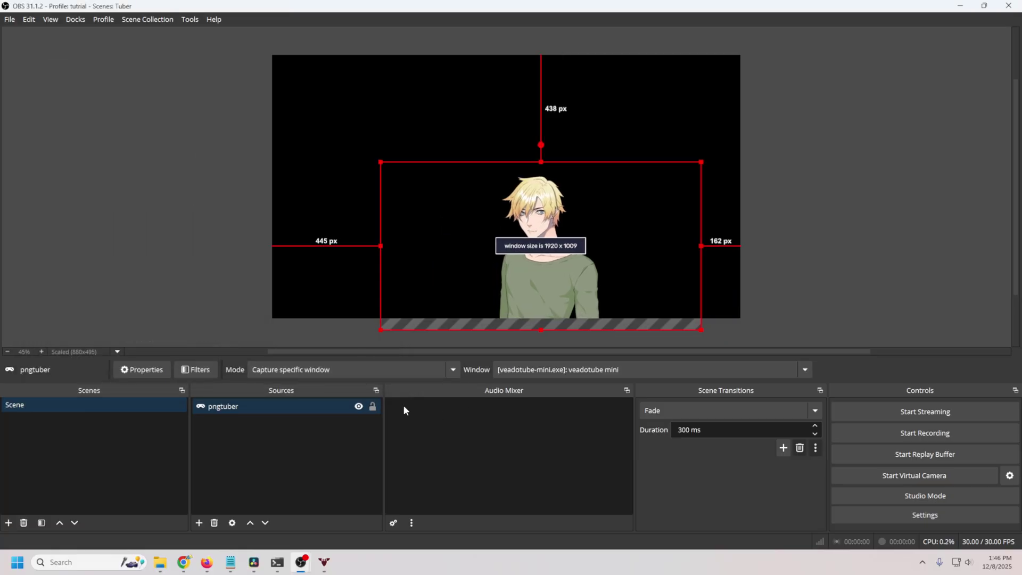
{"action": "left_click", "coordinate": [199, 523]}
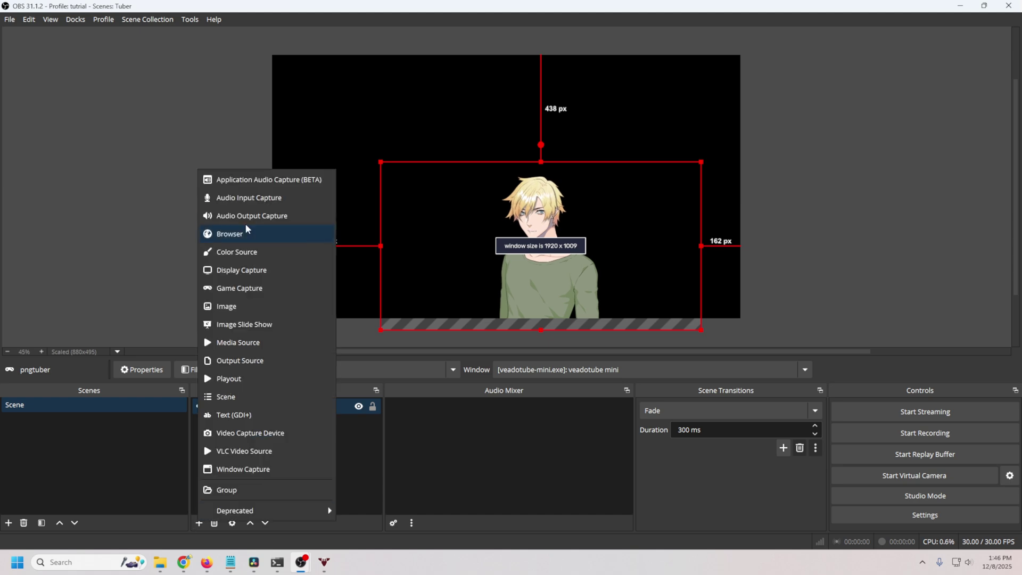
{"action": "left_click", "coordinate": [235, 200]}
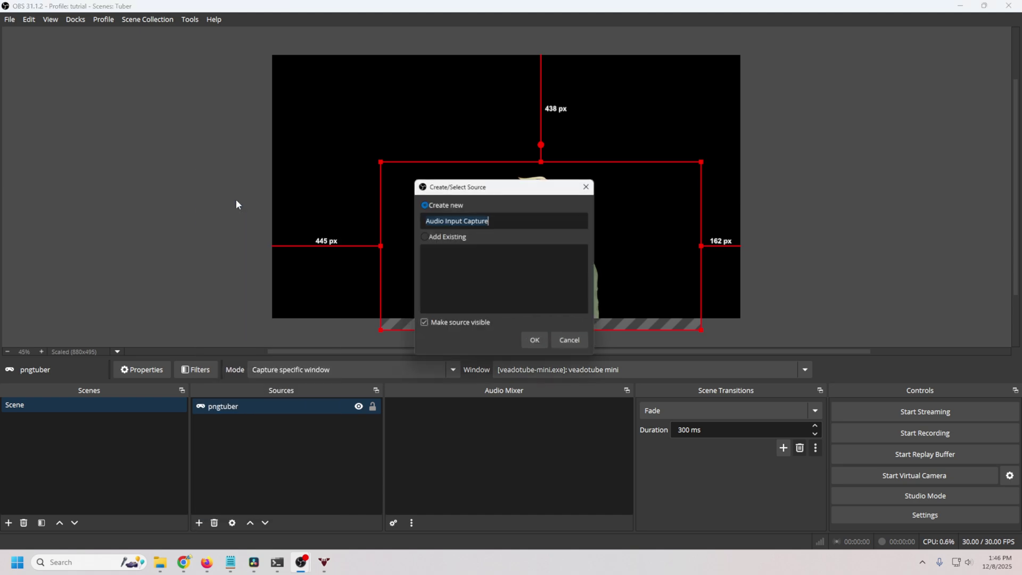
{"action": "left_click", "coordinate": [531, 344]}
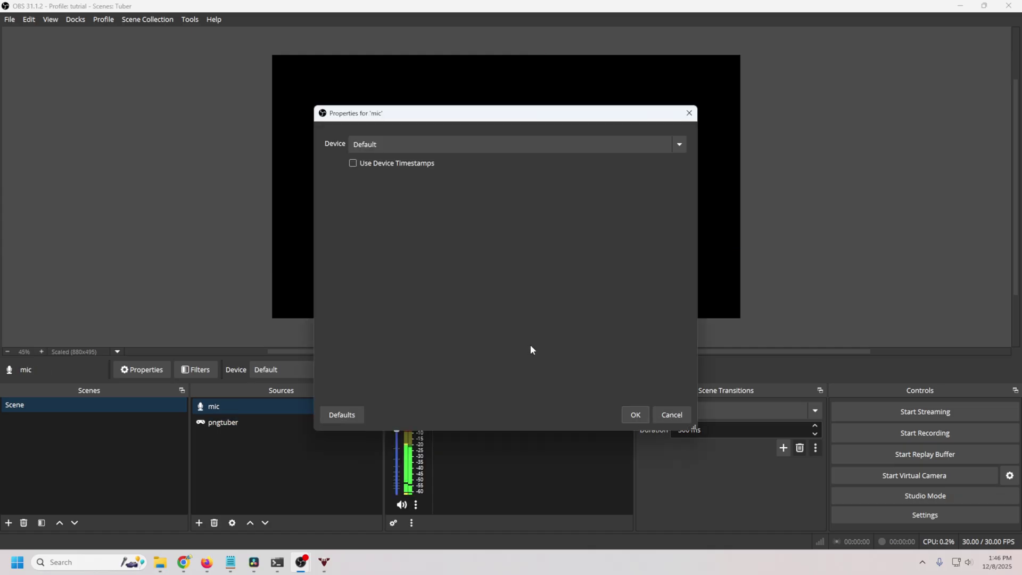
{"action": "left_click", "coordinate": [514, 144]}
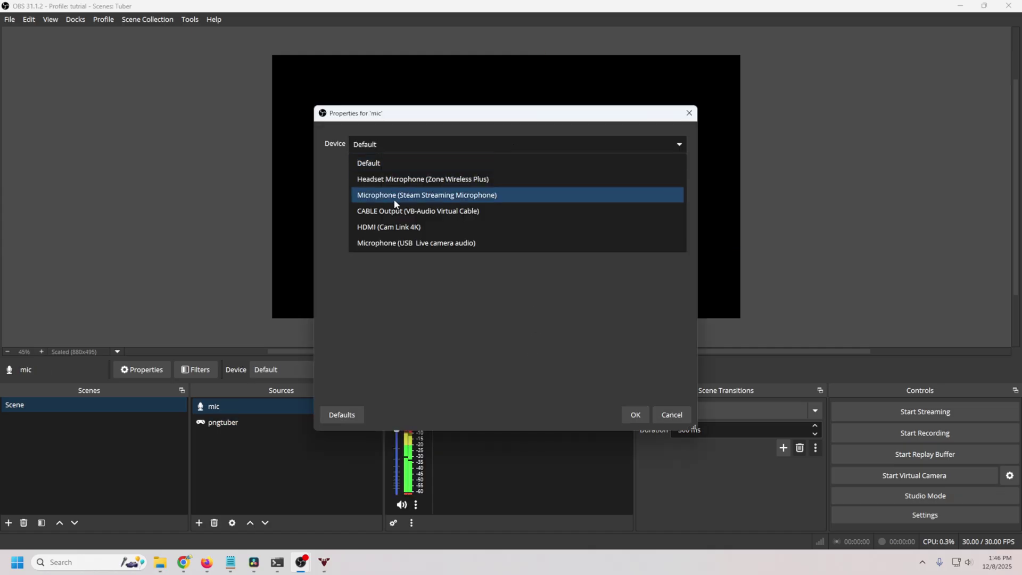
{"action": "left_click", "coordinate": [384, 227]}
{"action": "key", "text": "Return"}
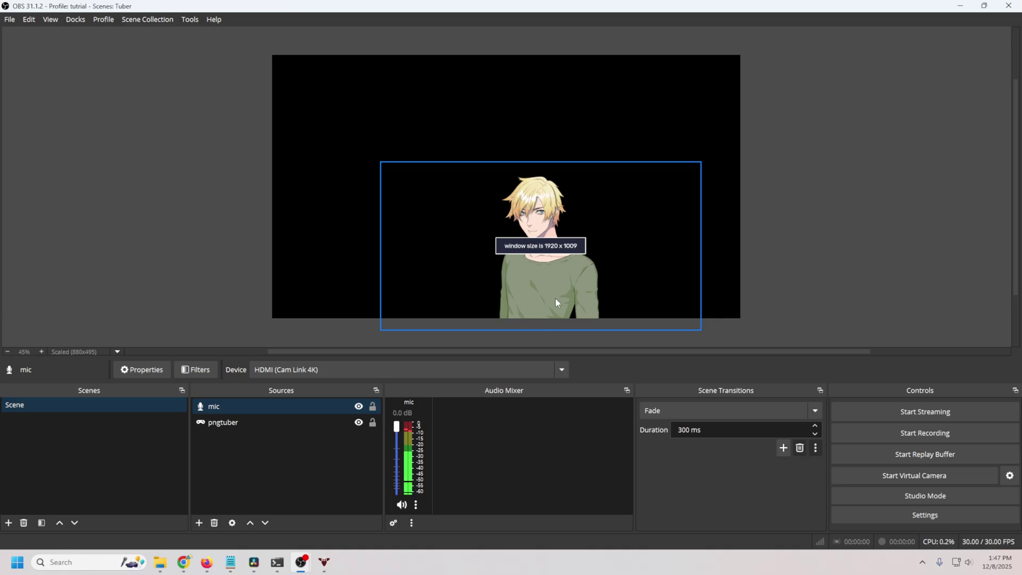
{"action": "left_click_drag", "start_coordinate": [554, 298], "coordinate": [648, 296]}
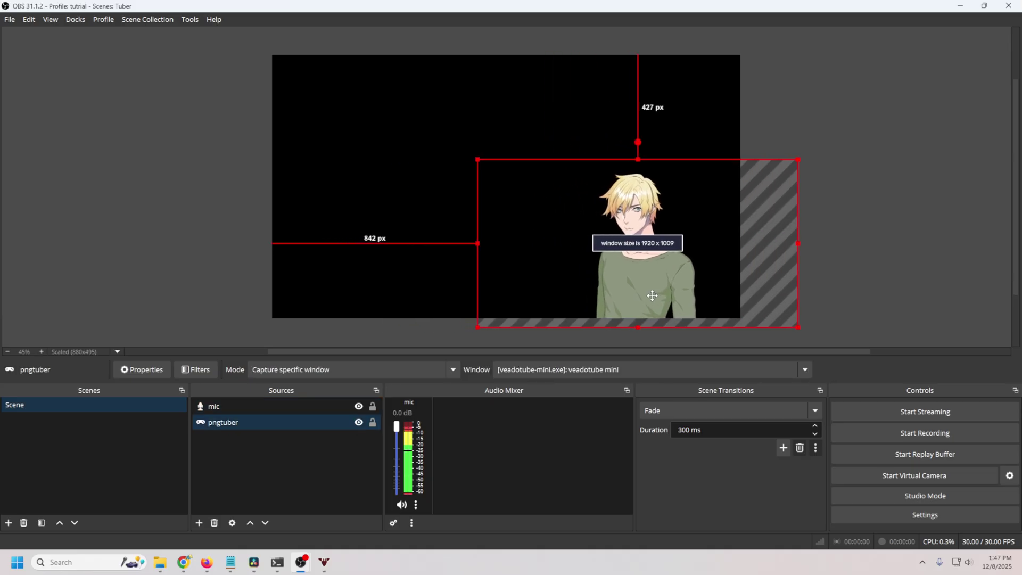
Add a Display Capture of the SANYO LCD screen and move it to the bottom of Sources
{"action": "left_click", "coordinate": [199, 523]}
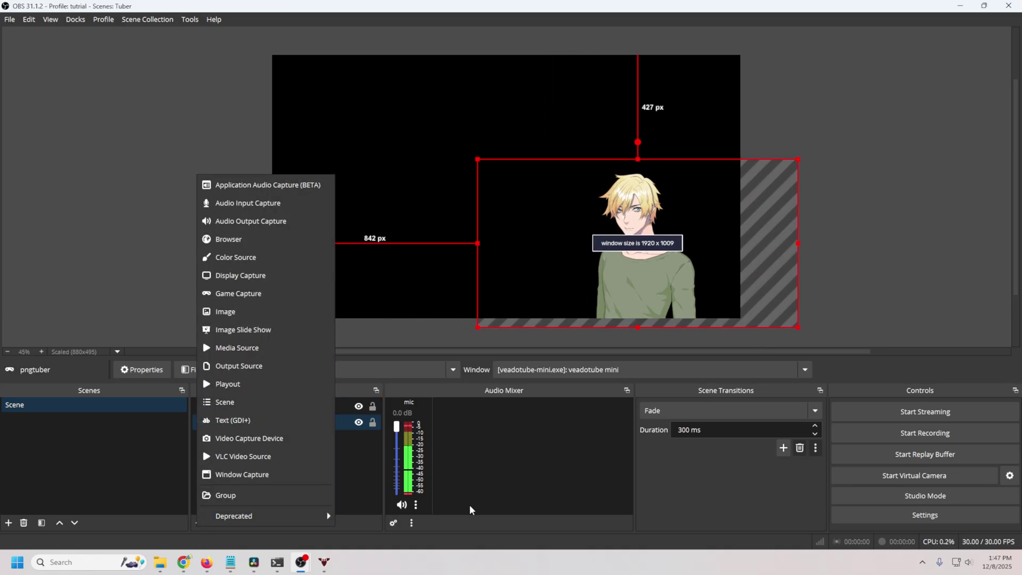
{"action": "left_click", "coordinate": [241, 275]}
{"action": "left_click", "coordinate": [546, 343]}
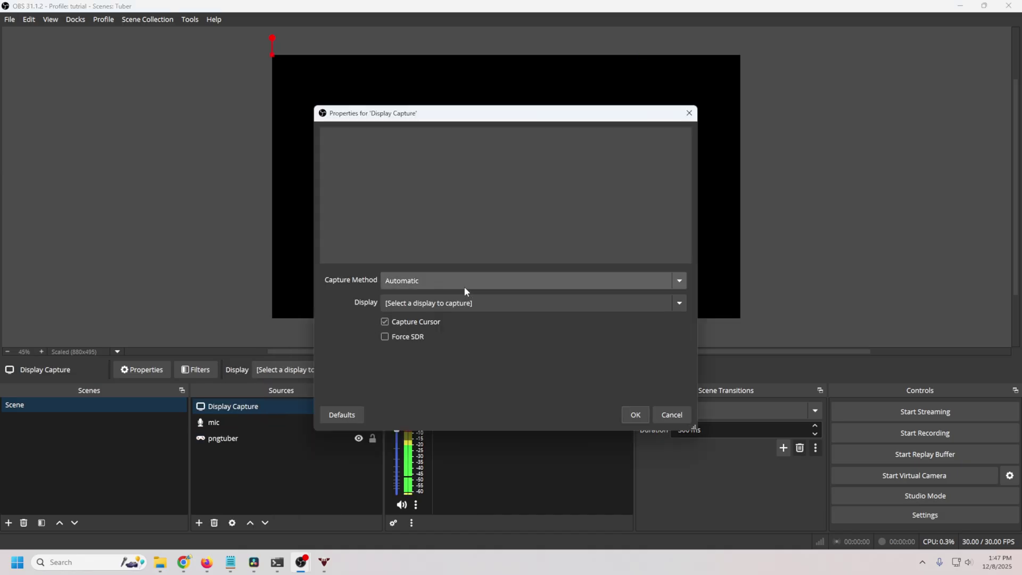
{"action": "left_click", "coordinate": [469, 305]}
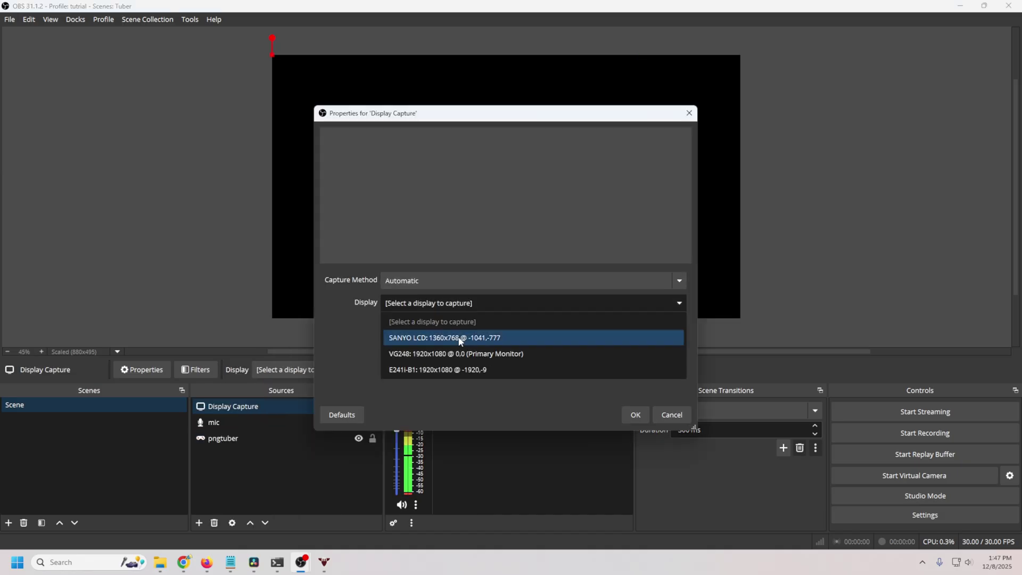
{"action": "left_click", "coordinate": [434, 341]}
{"action": "key", "text": "Return"}
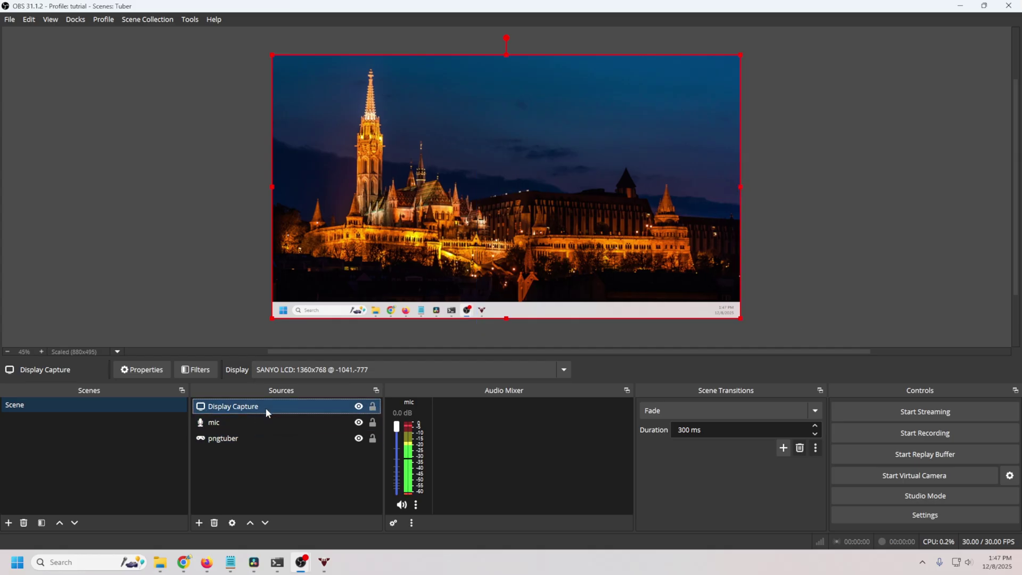
{"action": "left_click_drag", "start_coordinate": [265, 407], "coordinate": [260, 465]}
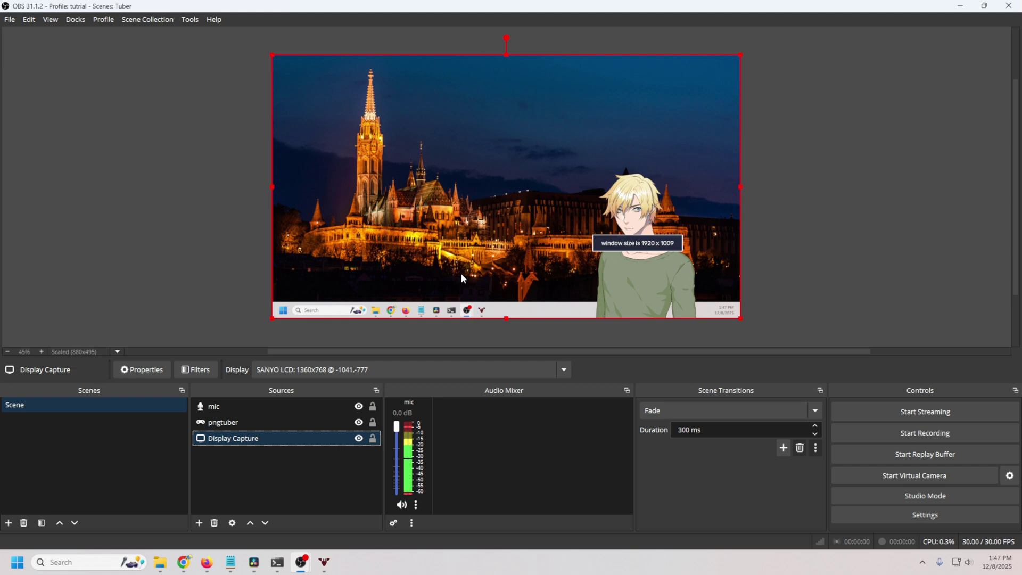
{"action": "left_click", "coordinate": [198, 523]}
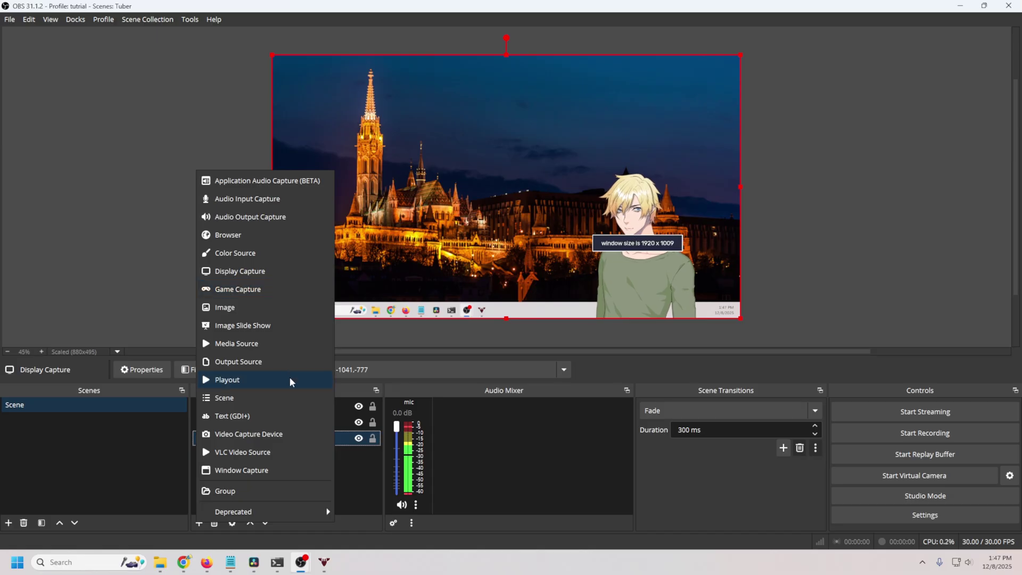
Add a Media Source playing 'The Witcher 3 Wild Hunt - Official Gameplay (edit).mp4'
{"action": "left_click", "coordinate": [267, 347]}
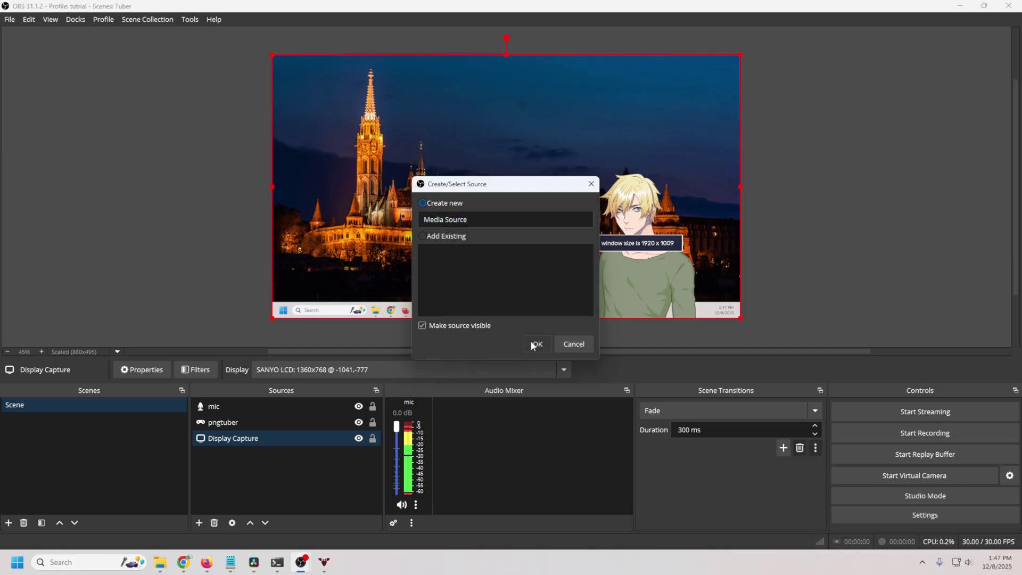
{"action": "left_click", "coordinate": [534, 345]}
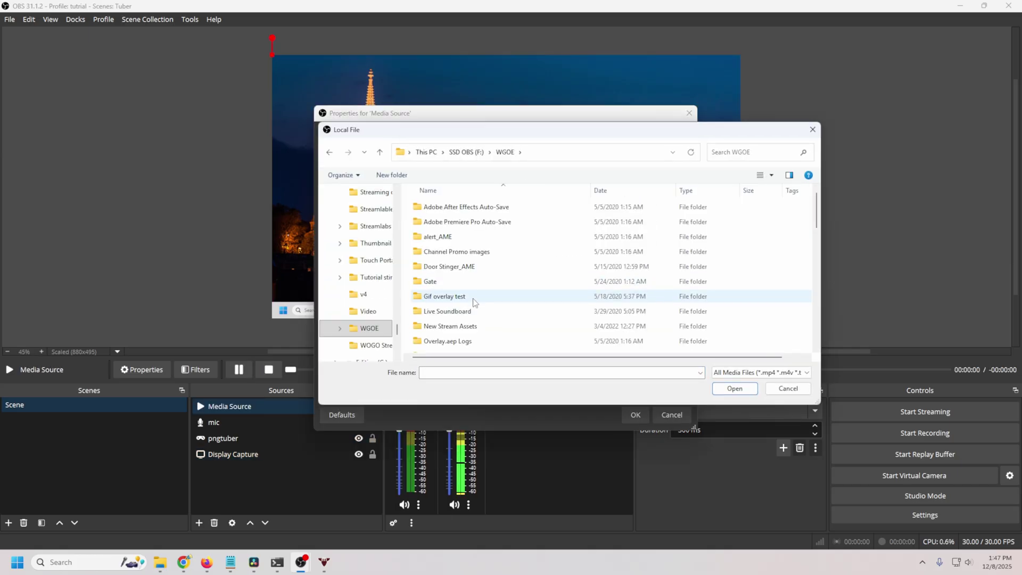
{"action": "scroll", "coordinate": [475, 303], "scroll_direction": "down", "scroll_amount": 6}
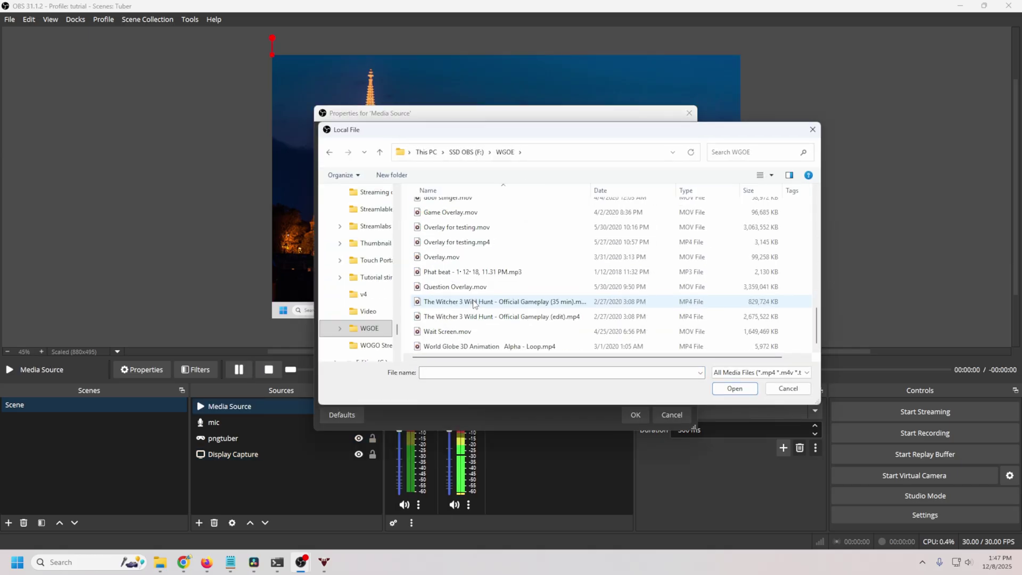
{"action": "double_click", "coordinate": [429, 316]}
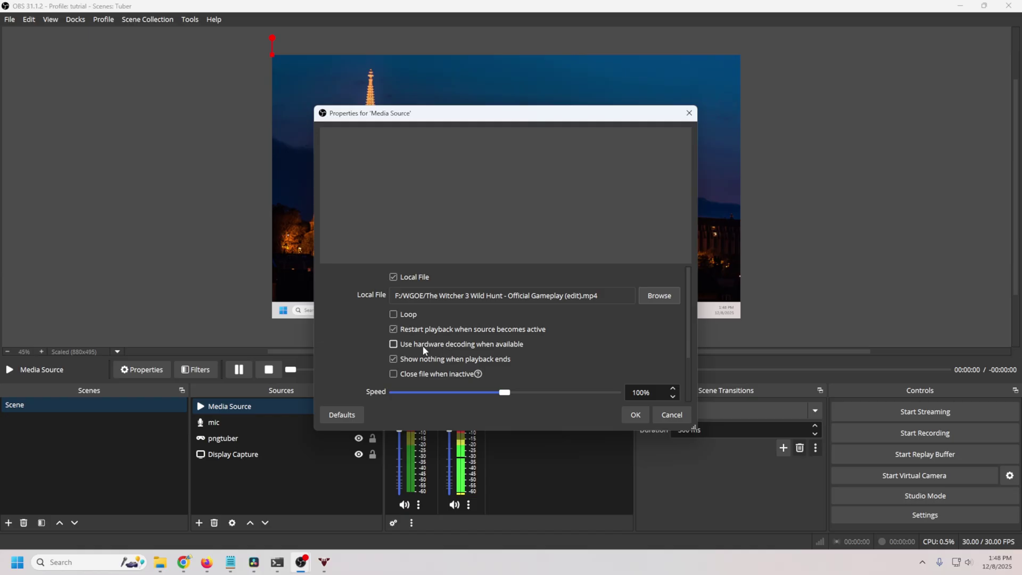
{"action": "scroll", "coordinate": [425, 351], "scroll_direction": "down", "scroll_amount": 1}
{"action": "left_click", "coordinate": [635, 414]}
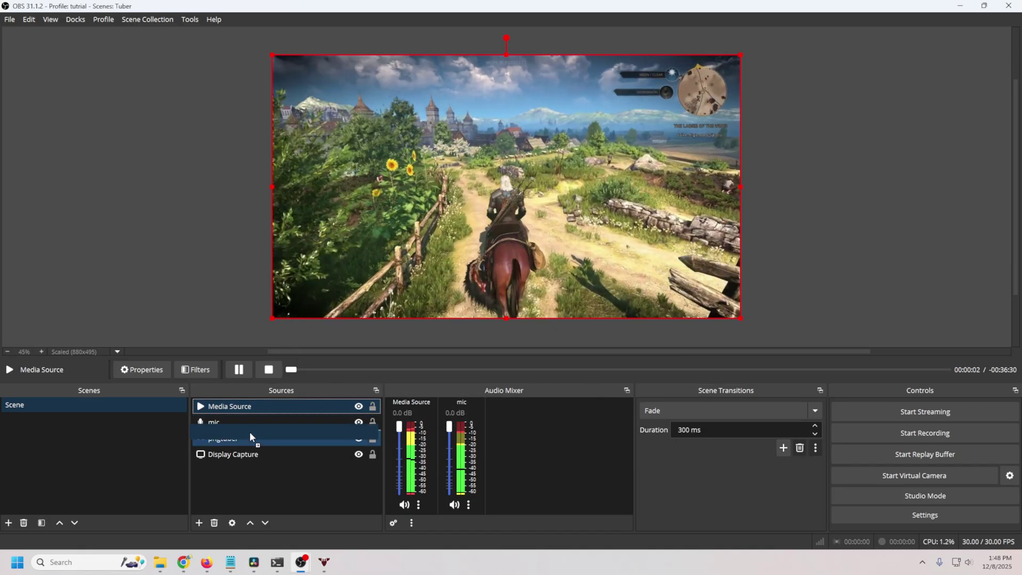
Layer the gameplay video beneath the avatar, then shrink and position it over the background
{"action": "left_click_drag", "start_coordinate": [250, 455], "coordinate": [251, 451]}
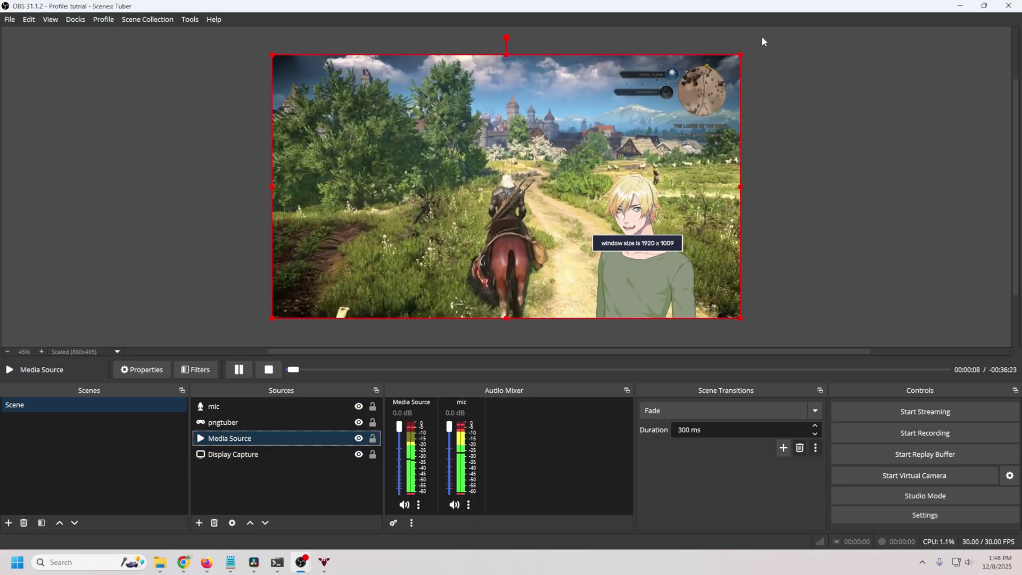
{"action": "left_click_drag", "start_coordinate": [741, 55], "coordinate": [463, 160]}
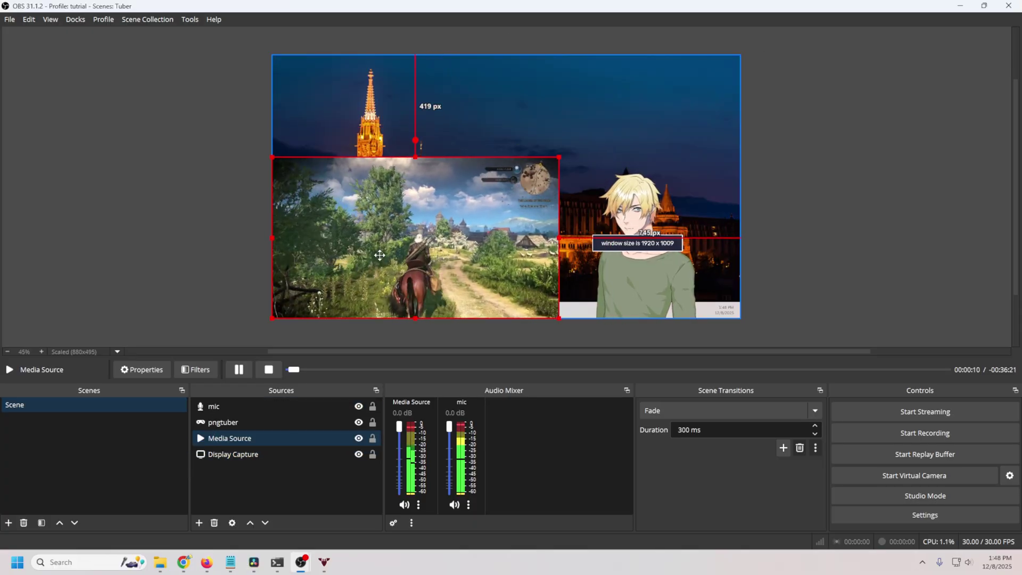
{"action": "left_click_drag", "start_coordinate": [380, 252], "coordinate": [399, 194]}
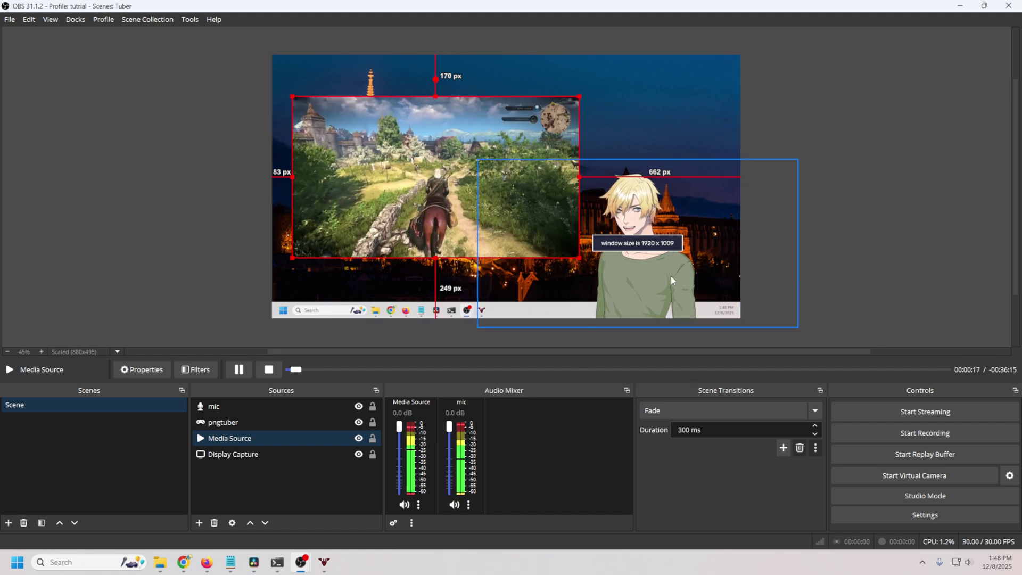
Nudge the pngtuber avatar right and enlarge it by dragging its corners
{"action": "left_click_drag", "start_coordinate": [644, 278], "coordinate": [660, 280]}
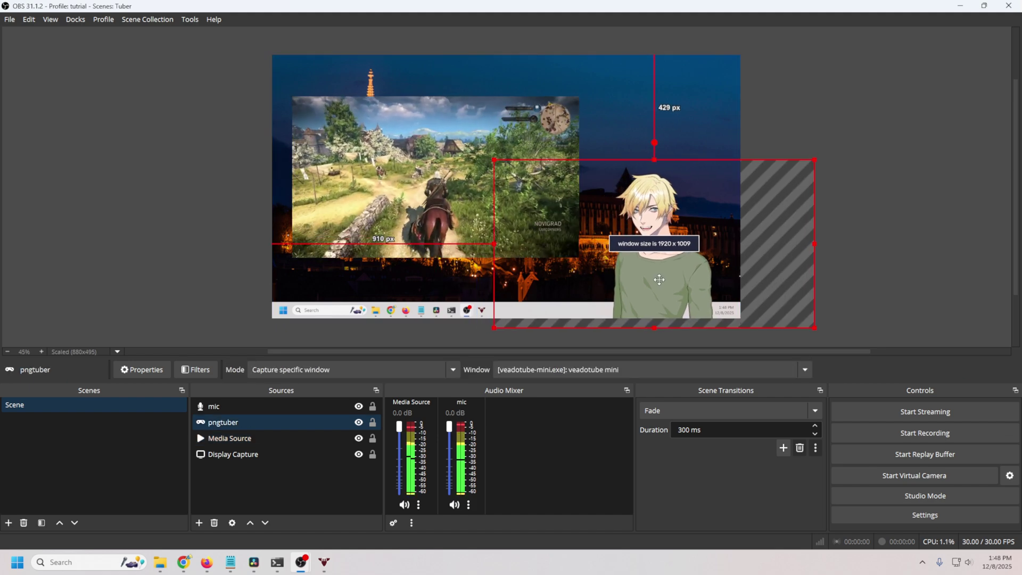
{"action": "left_click_drag", "start_coordinate": [814, 159], "coordinate": [879, 126]}
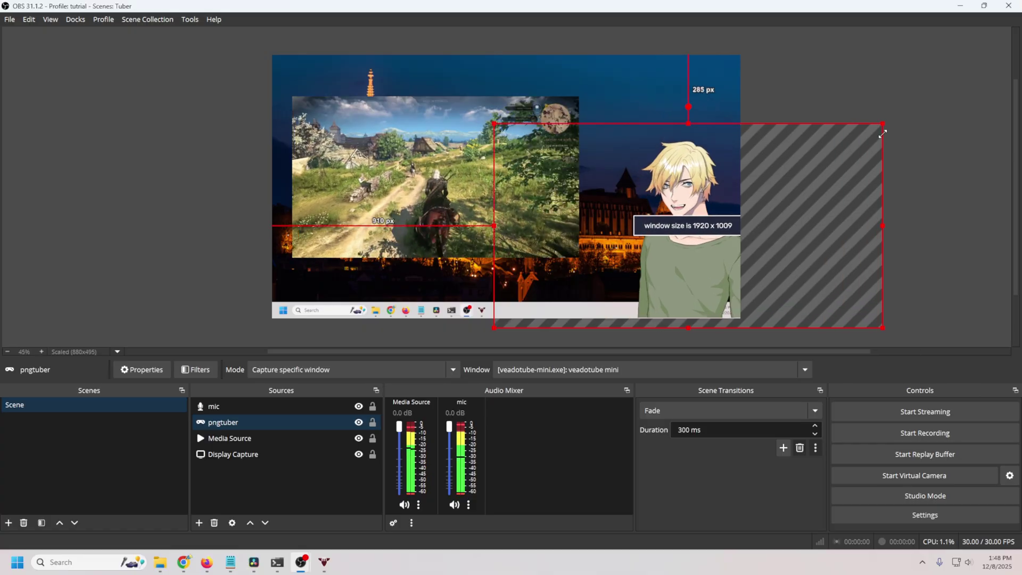
{"action": "left_click_drag", "start_coordinate": [491, 127], "coordinate": [367, 68]}
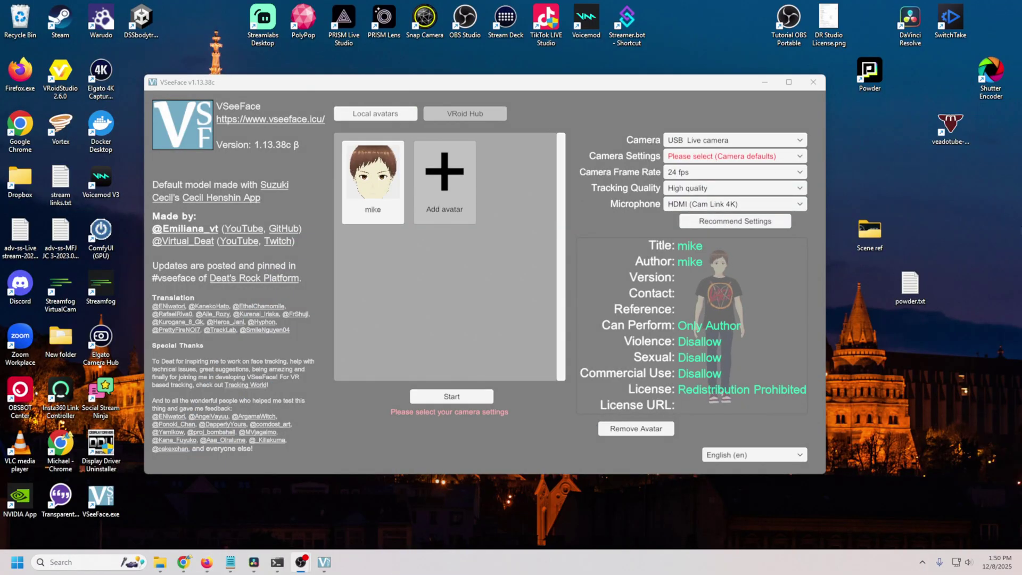
Load the VSeeFace avatar to start face tracking and open General settings
{"action": "left_click", "coordinate": [396, 193]}
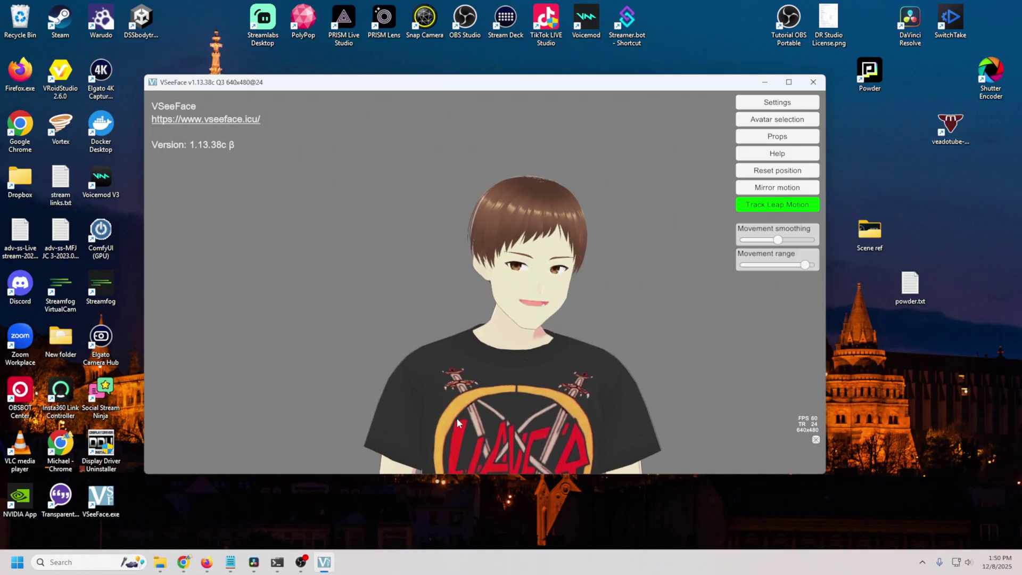
{"action": "left_click", "coordinate": [766, 106]}
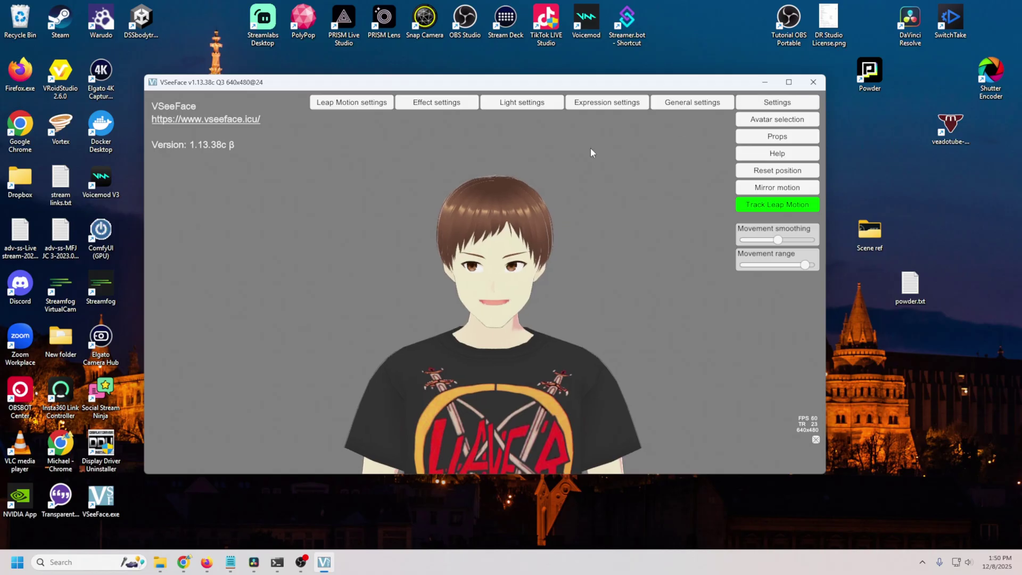
{"action": "left_click", "coordinate": [692, 103]}
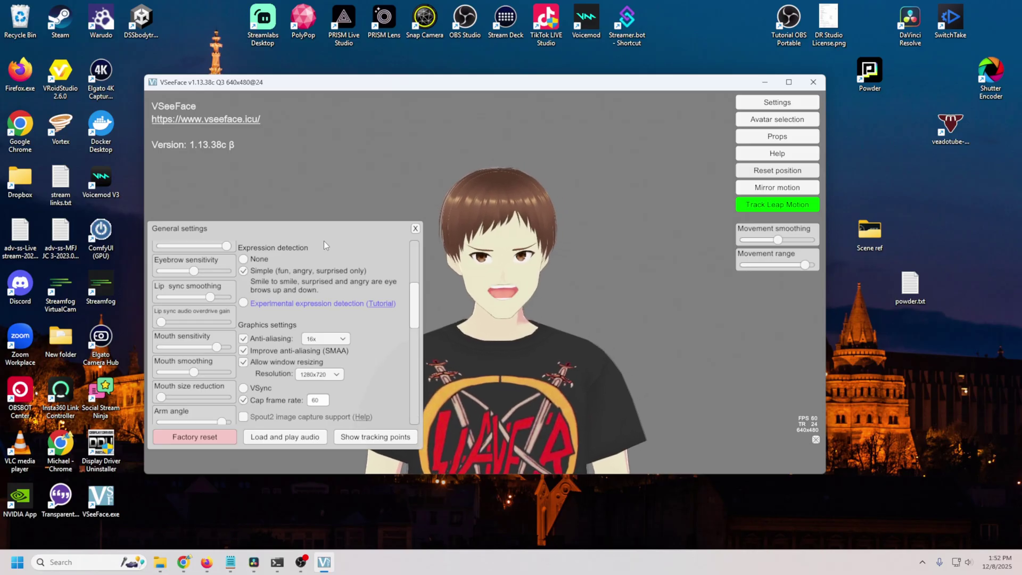
Move the General settings panel aside and scroll through its tracking, expression, graphics and device options
{"action": "left_click_drag", "start_coordinate": [328, 225], "coordinate": [429, 220]}
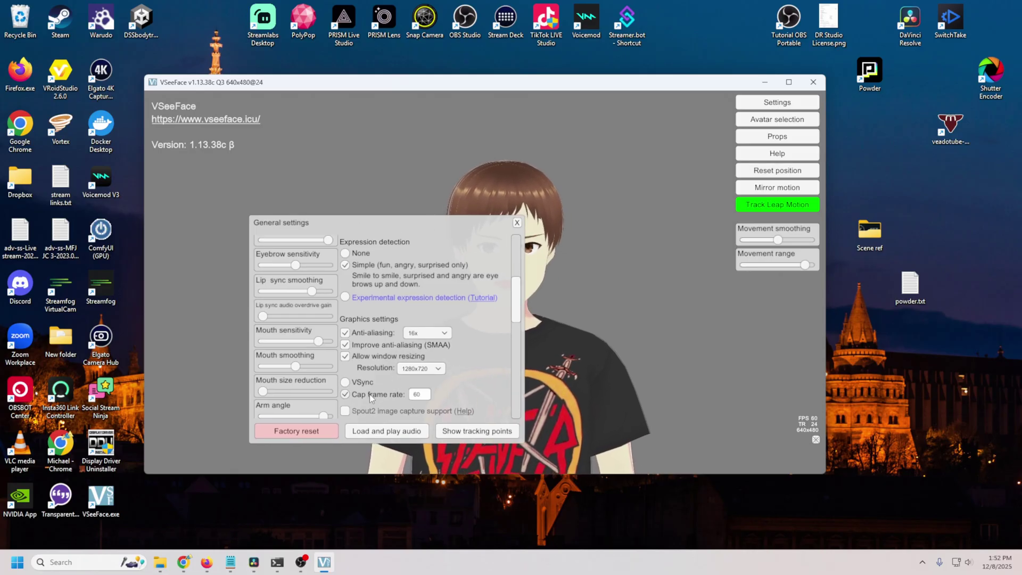
{"action": "scroll", "coordinate": [369, 394], "scroll_direction": "down", "scroll_amount": 10}
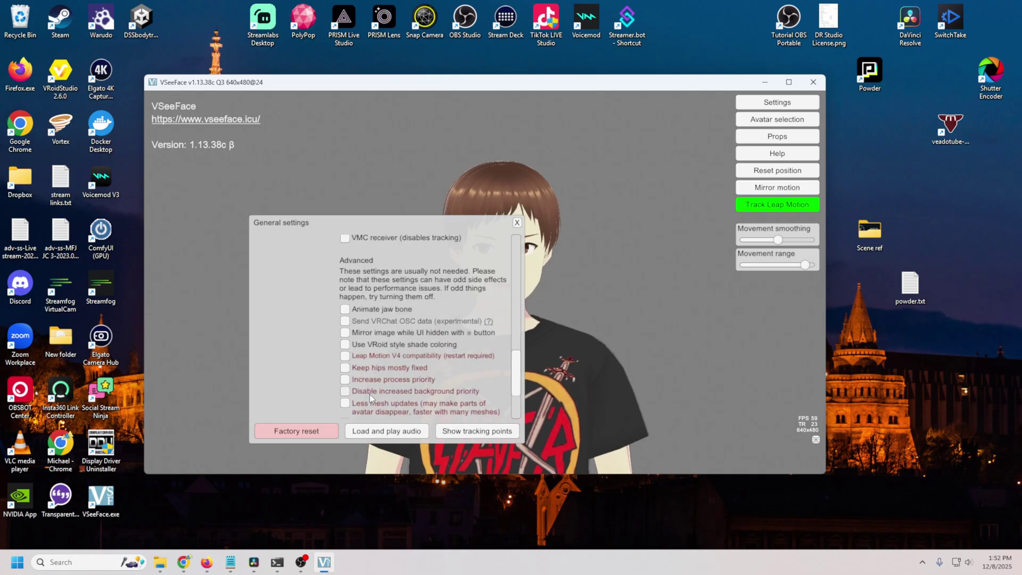
{"action": "scroll", "coordinate": [370, 394], "scroll_direction": "up", "scroll_amount": 12}
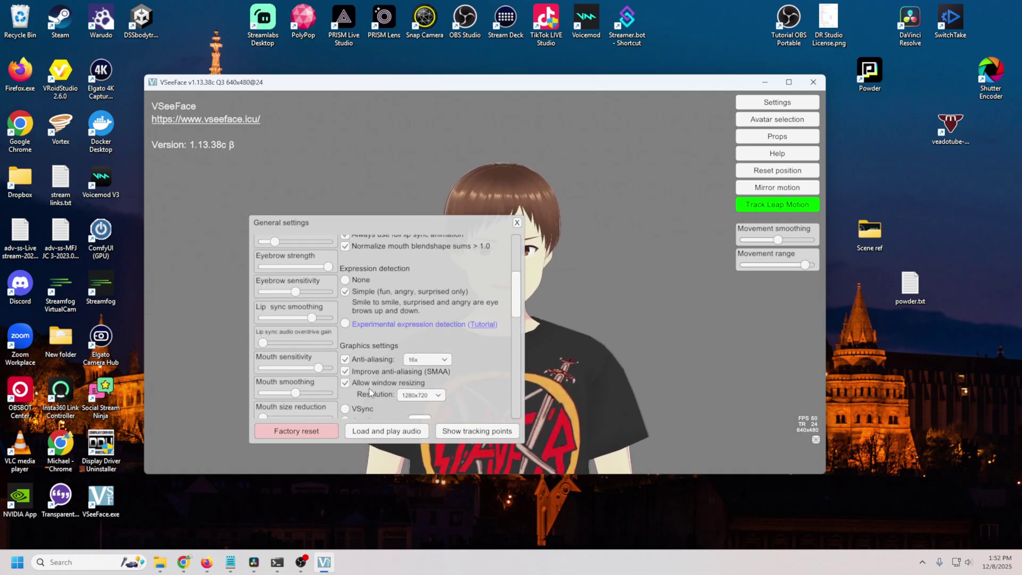
{"action": "scroll", "coordinate": [369, 388], "scroll_direction": "up", "scroll_amount": 8}
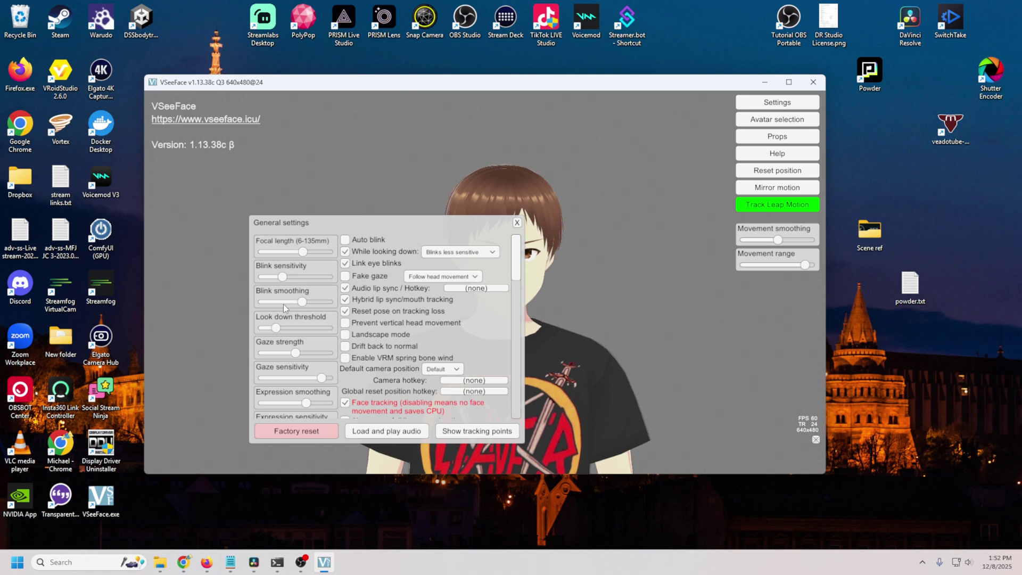
{"action": "scroll", "coordinate": [293, 339], "scroll_direction": "down", "scroll_amount": 3}
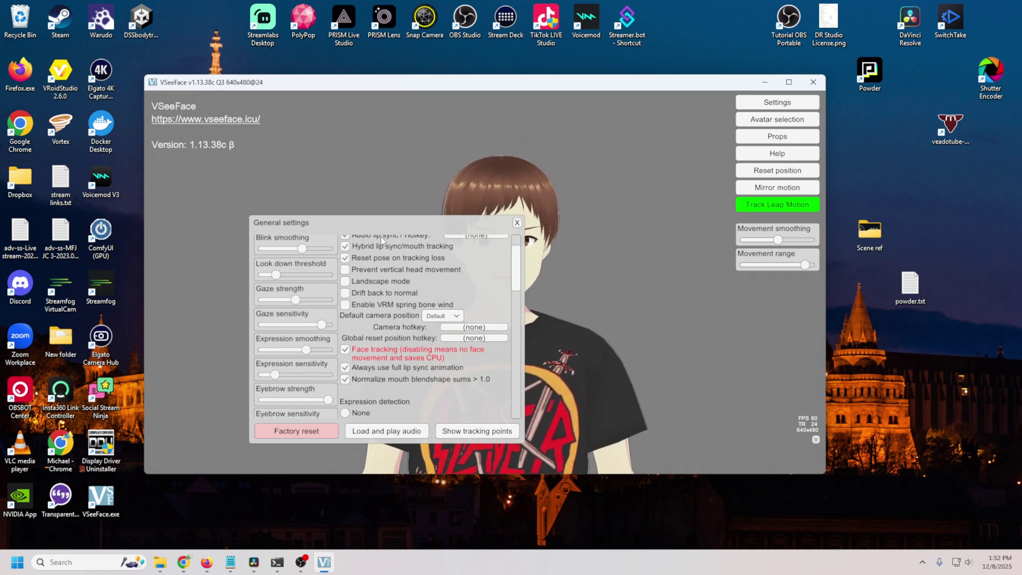
{"action": "left_click_drag", "start_coordinate": [409, 224], "coordinate": [307, 246]}
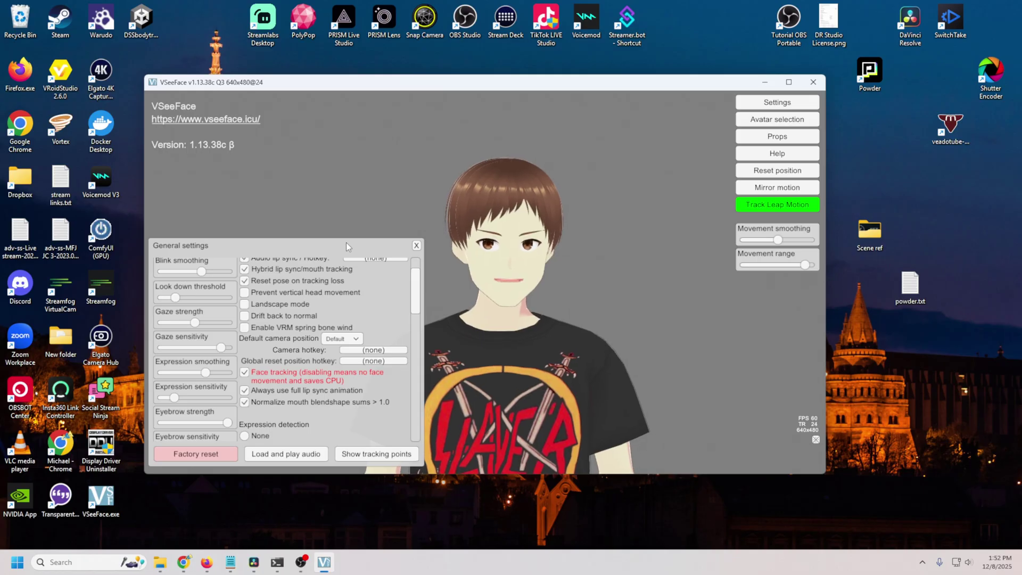
{"action": "left_click_drag", "start_coordinate": [347, 244], "coordinate": [319, 225]}
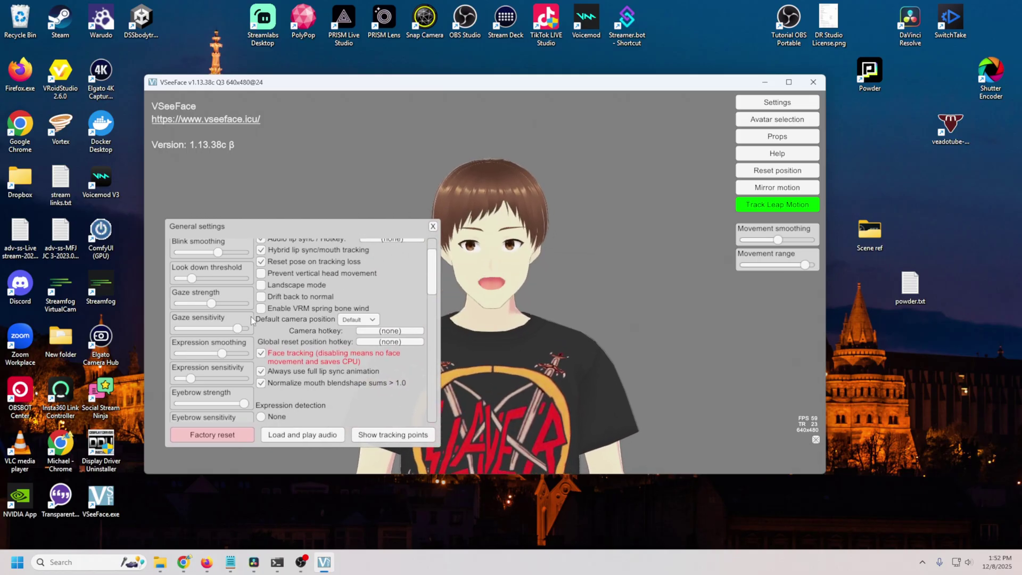
{"action": "scroll", "coordinate": [220, 372], "scroll_direction": "down", "scroll_amount": 2}
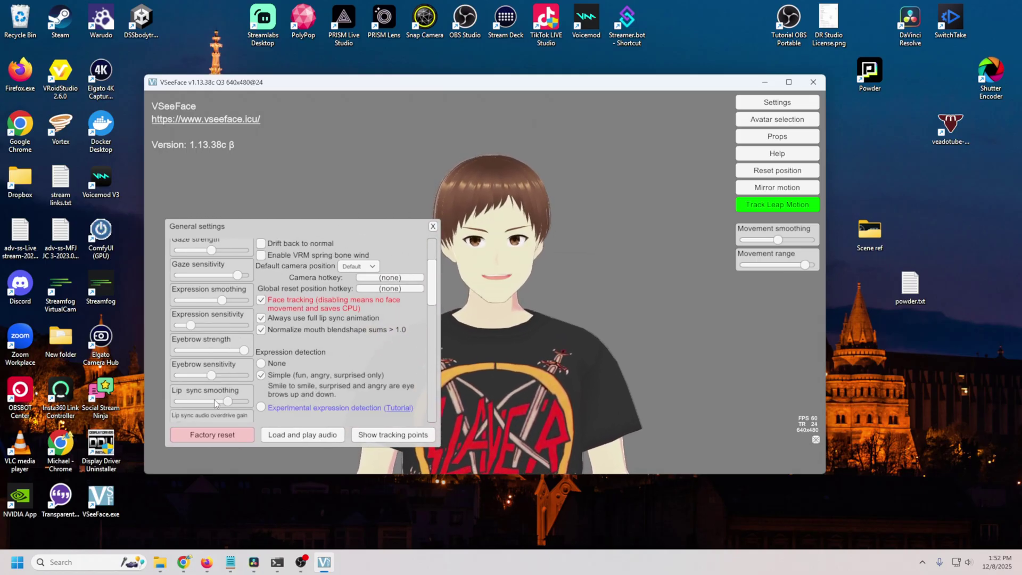
{"action": "scroll", "coordinate": [226, 403], "scroll_direction": "down", "scroll_amount": 4}
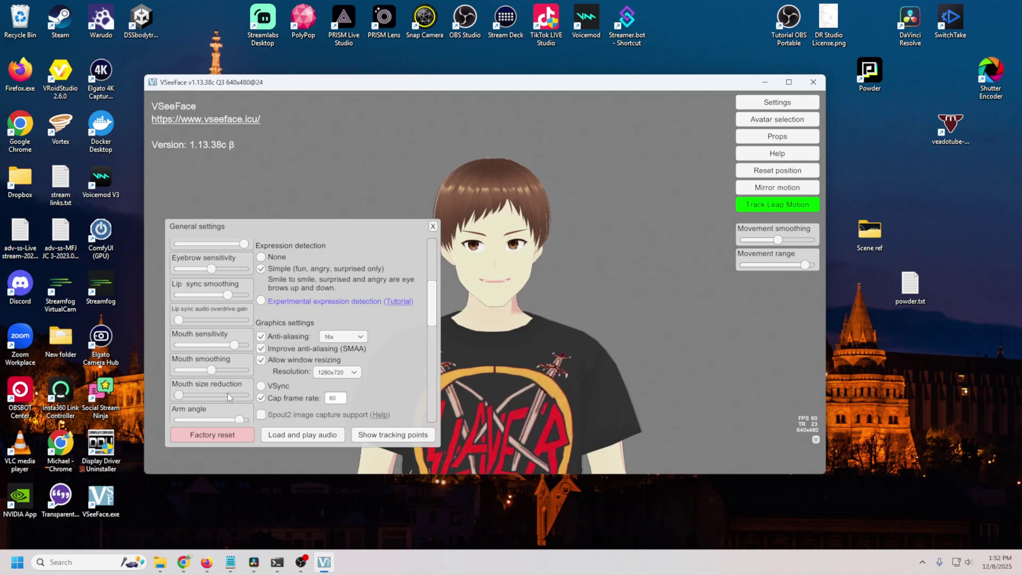
{"action": "scroll", "coordinate": [228, 393], "scroll_direction": "down", "scroll_amount": 6}
{"action": "scroll", "coordinate": [204, 386], "scroll_direction": "up", "scroll_amount": 5}
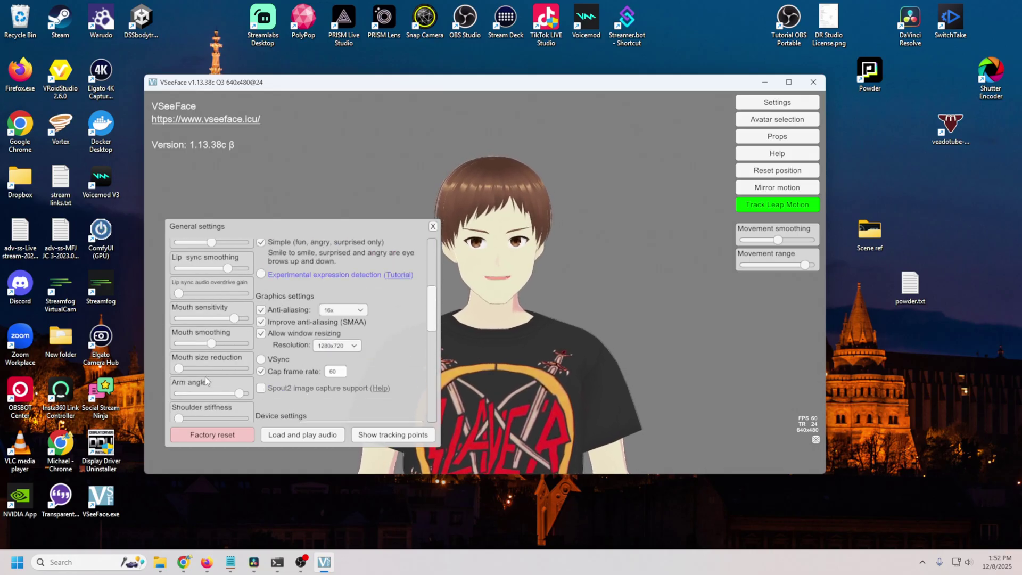
{"action": "scroll", "coordinate": [205, 378], "scroll_direction": "up", "scroll_amount": 1}
{"action": "scroll", "coordinate": [206, 378], "scroll_direction": "down", "scroll_amount": 5}
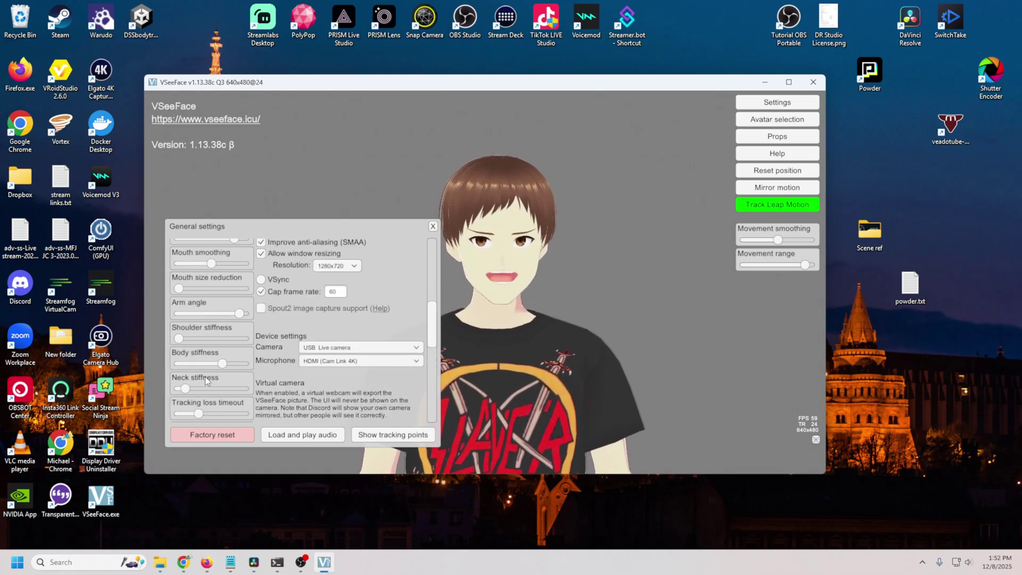
{"action": "scroll", "coordinate": [206, 376], "scroll_direction": "up", "scroll_amount": 8}
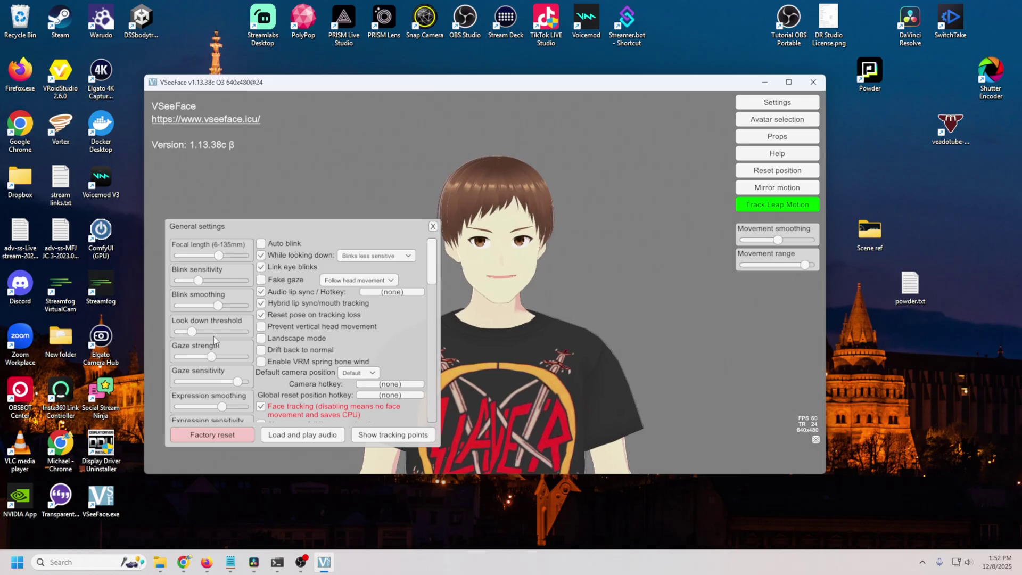
{"action": "scroll", "coordinate": [213, 337], "scroll_direction": "down", "scroll_amount": 2}
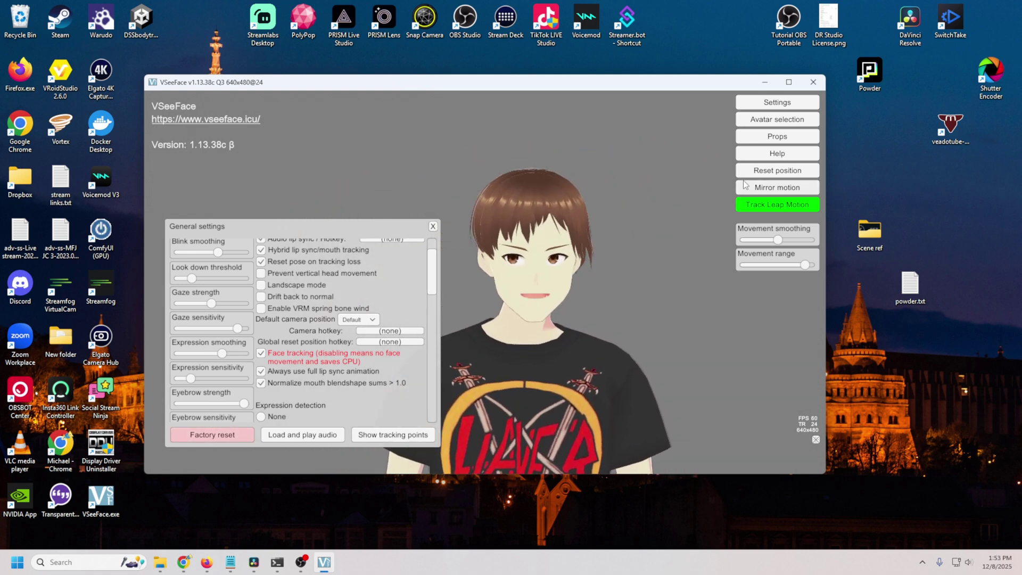
Reset the avatar's position, close General settings, and reset the position again to centre it
{"action": "left_click", "coordinate": [760, 172]}
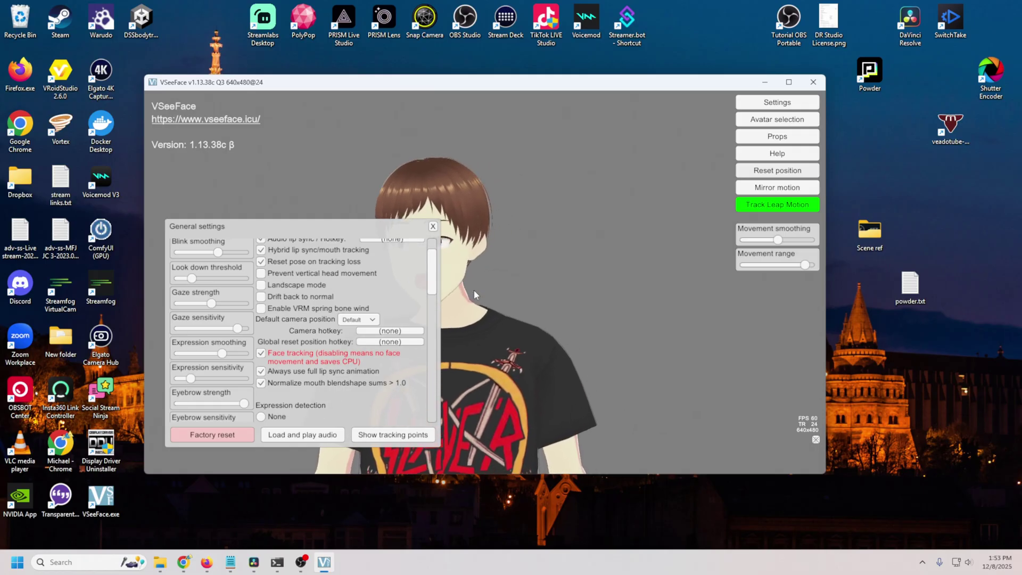
{"action": "left_click", "coordinate": [433, 227]}
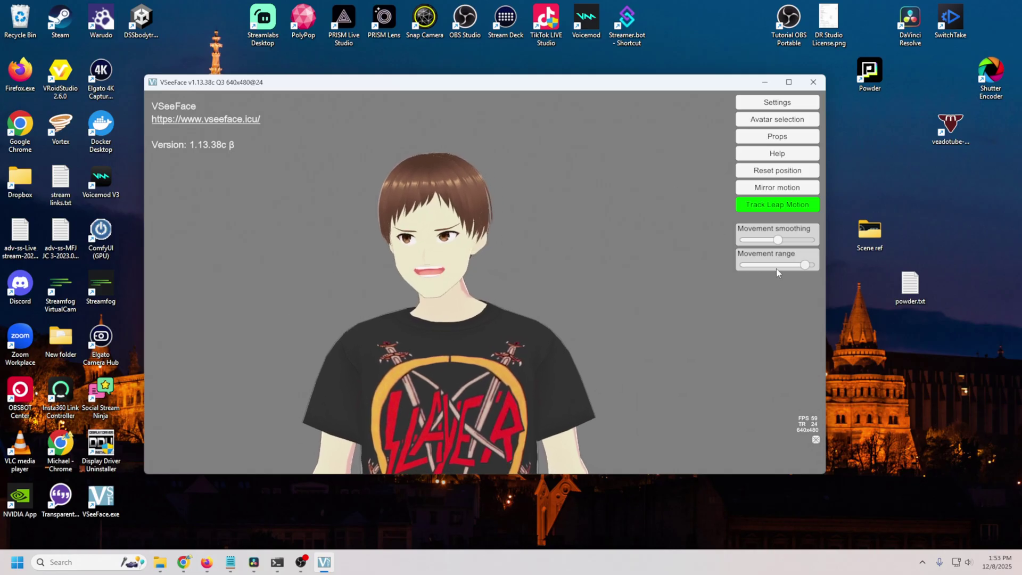
{"action": "left_click", "coordinate": [778, 170]}
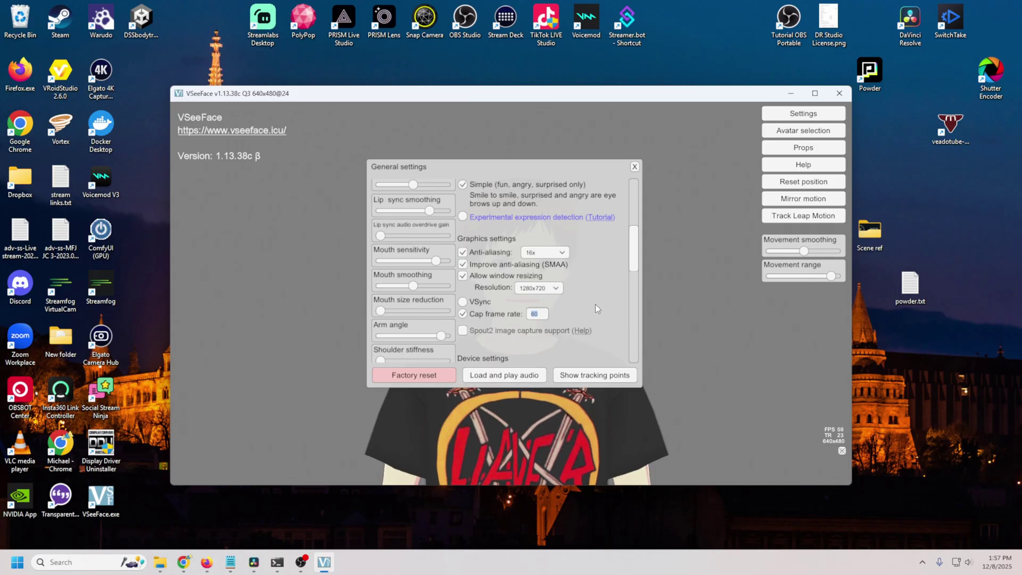
Switch the frame-rate option to VSync and back to the 60 fps cap, then scroll the settings list
{"action": "left_click", "coordinate": [479, 314]}
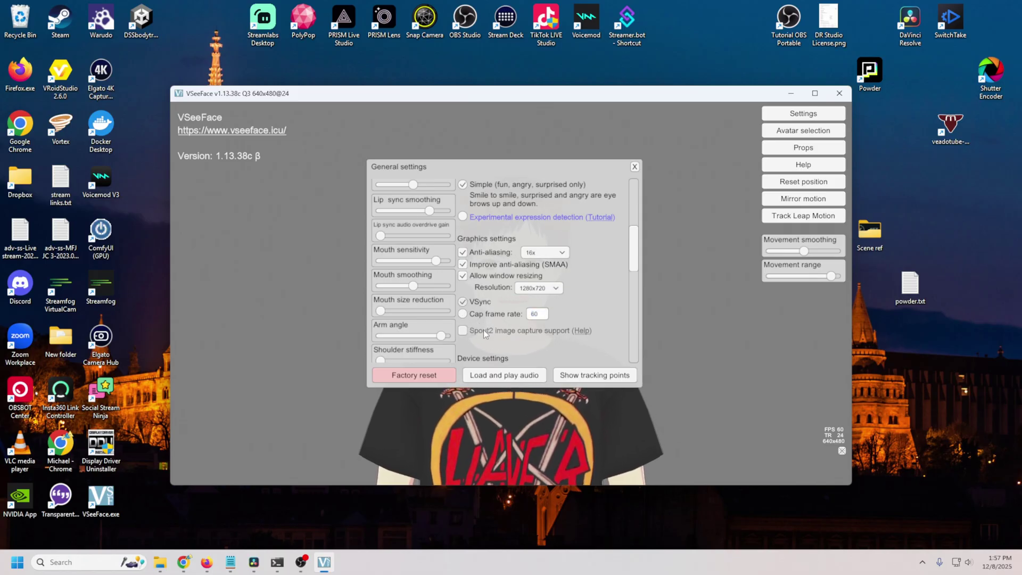
{"action": "left_click", "coordinate": [468, 315]}
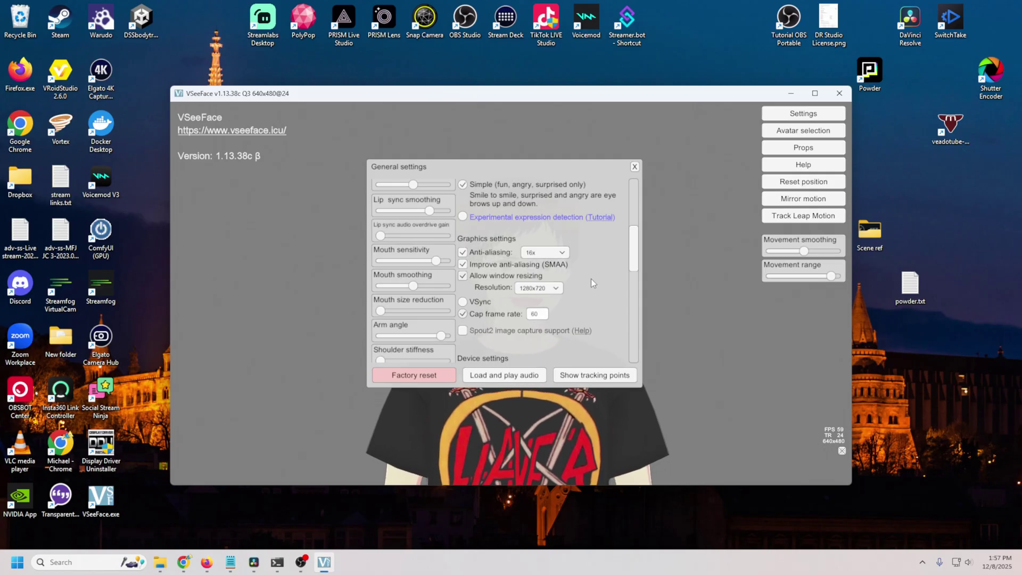
{"action": "scroll", "coordinate": [542, 270], "scroll_direction": "up", "scroll_amount": 2}
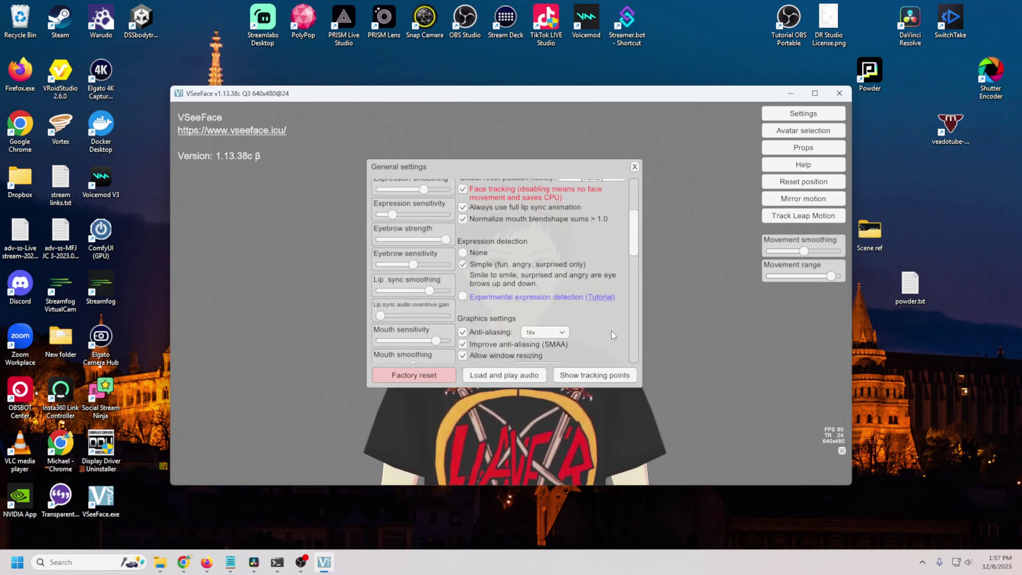
{"action": "scroll", "coordinate": [611, 331], "scroll_direction": "down", "scroll_amount": 6}
{"action": "scroll", "coordinate": [612, 329], "scroll_direction": "up", "scroll_amount": 5}
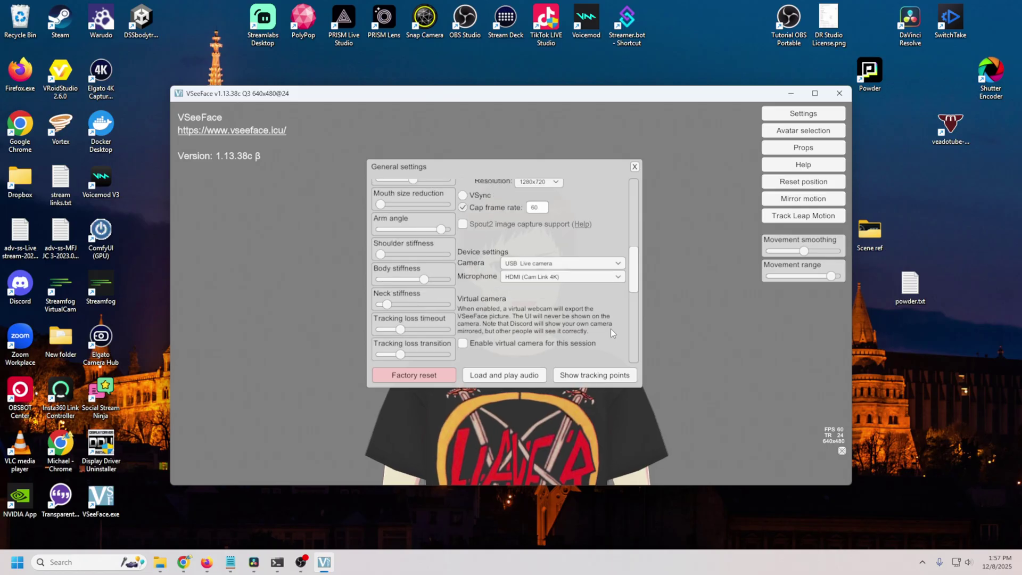
Close VSeeFace's General settings and add a Game Capture source named vsee in OBS
{"action": "left_click", "coordinate": [635, 167]}
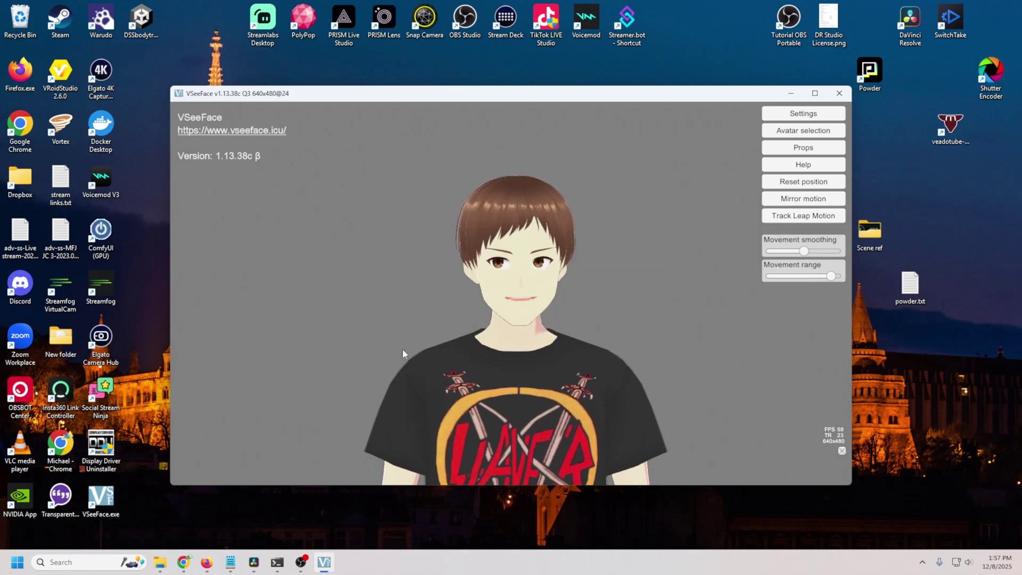
{"action": "left_click", "coordinate": [301, 562]}
{"action": "left_click", "coordinate": [199, 524]}
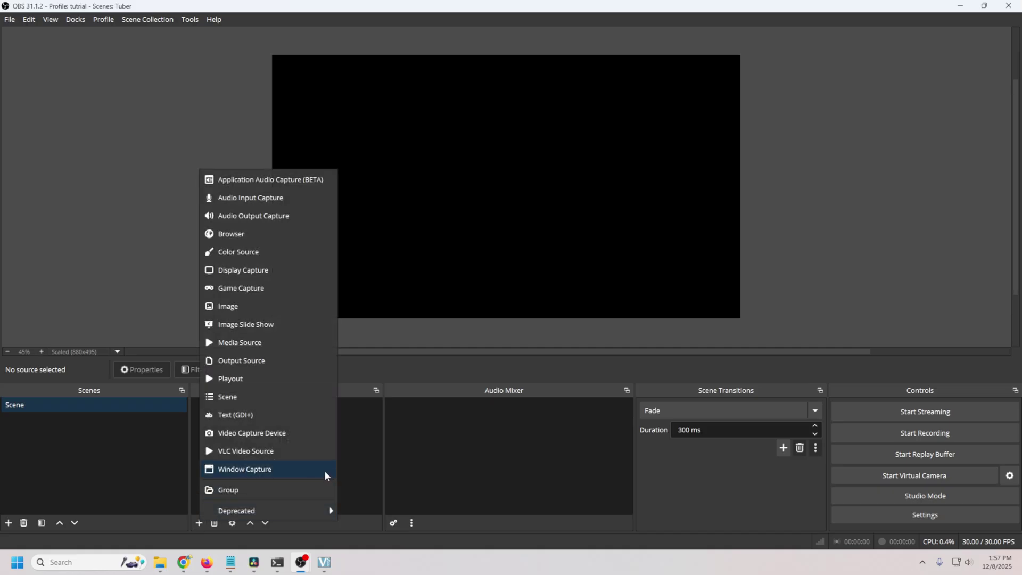
{"action": "left_click", "coordinate": [241, 288]}
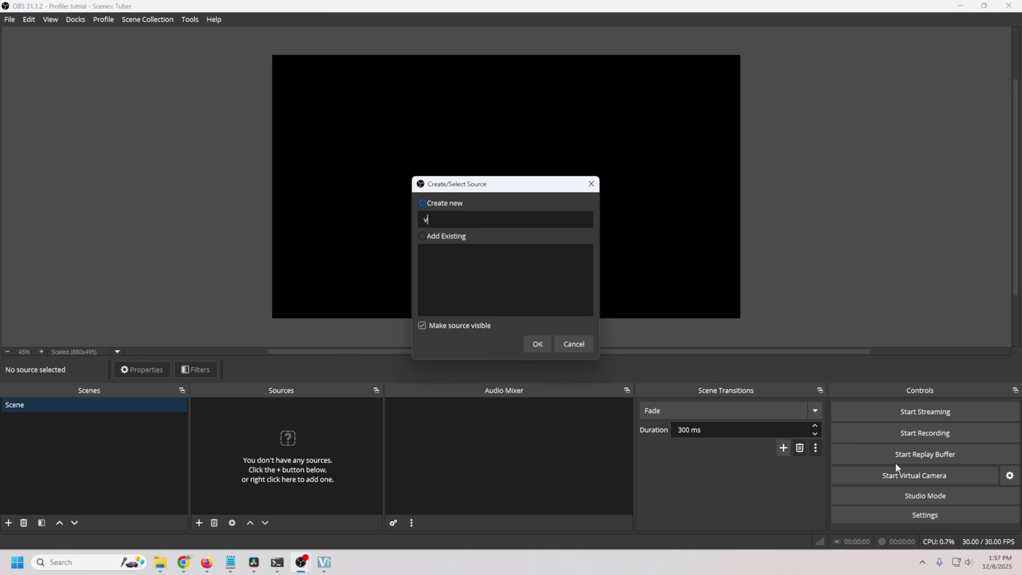
{"action": "left_click", "coordinate": [538, 343]}
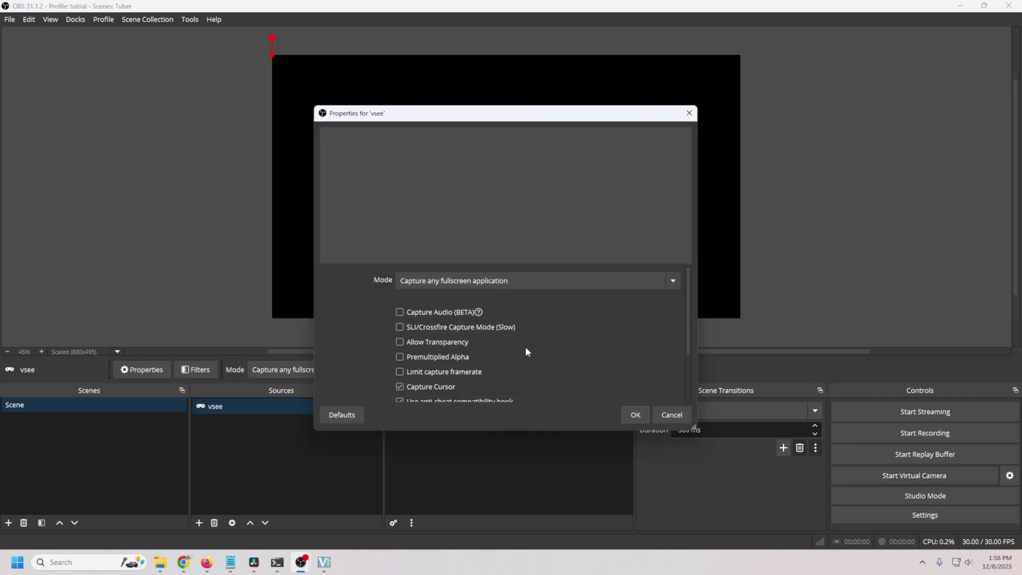
Set vsee to capture the specific VSeeFace window with Allow Transparency ticked
{"action": "left_click", "coordinate": [604, 282]}
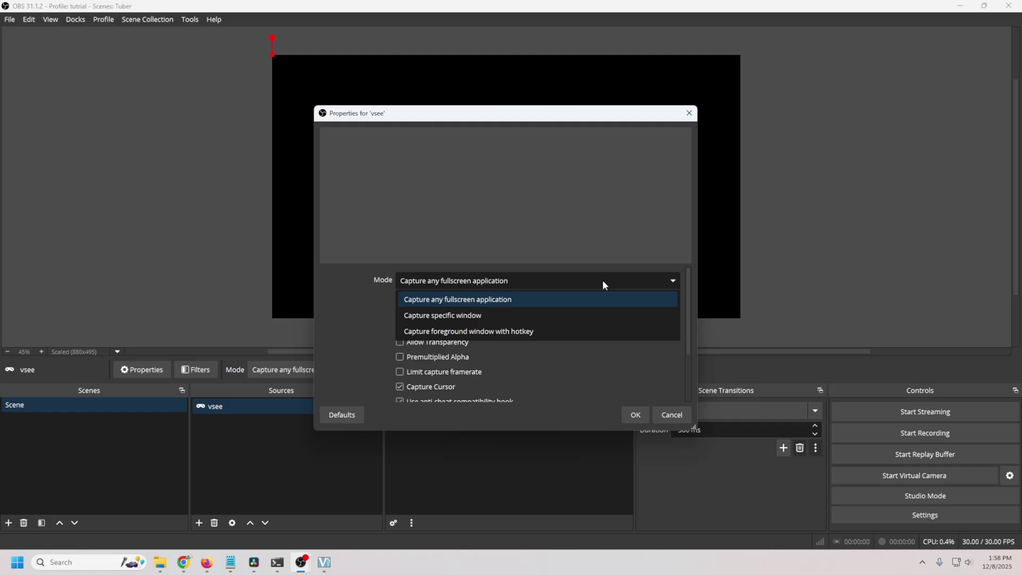
{"action": "left_click", "coordinate": [551, 315]}
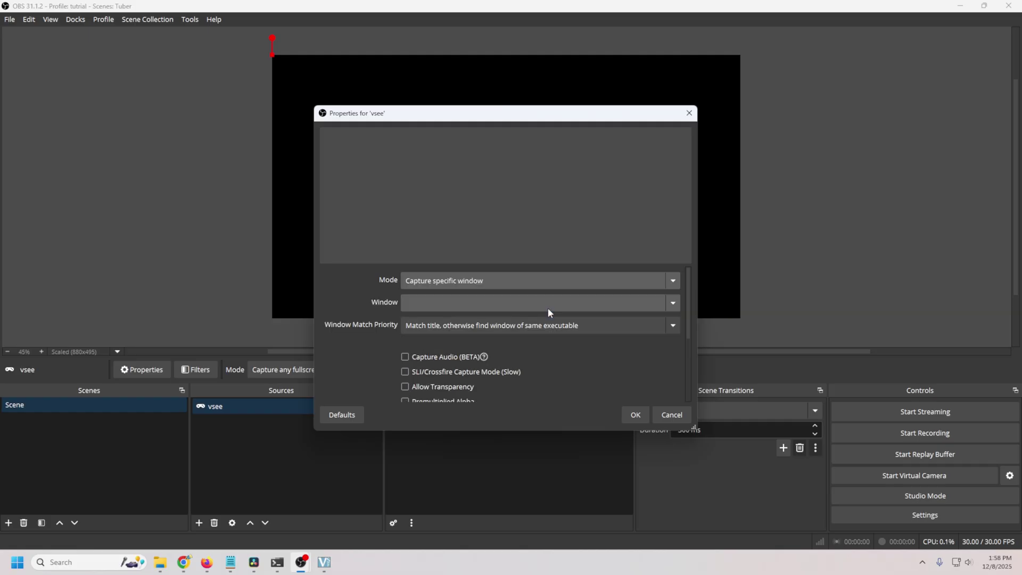
{"action": "left_click", "coordinate": [672, 303]}
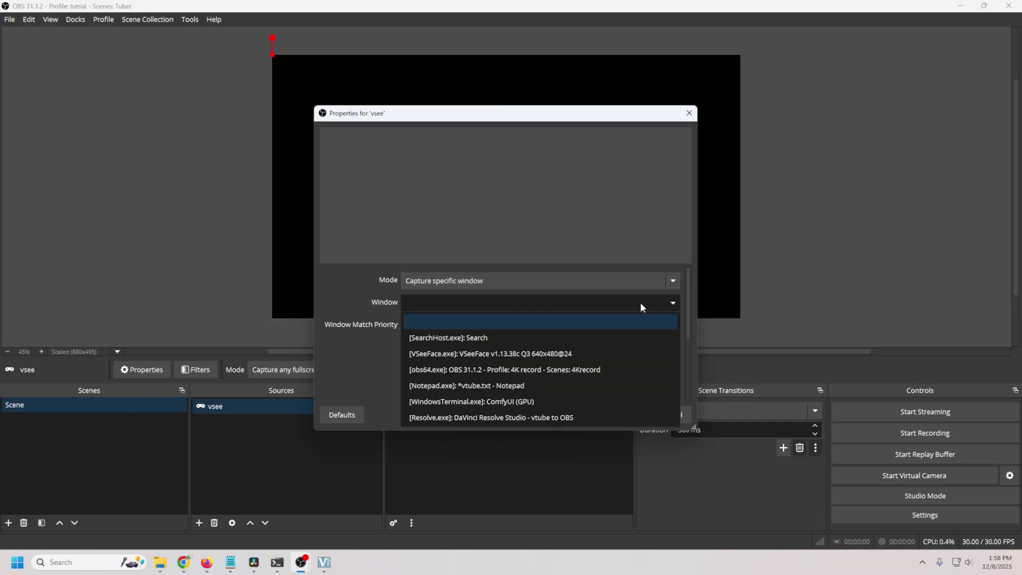
{"action": "left_click", "coordinate": [447, 353]}
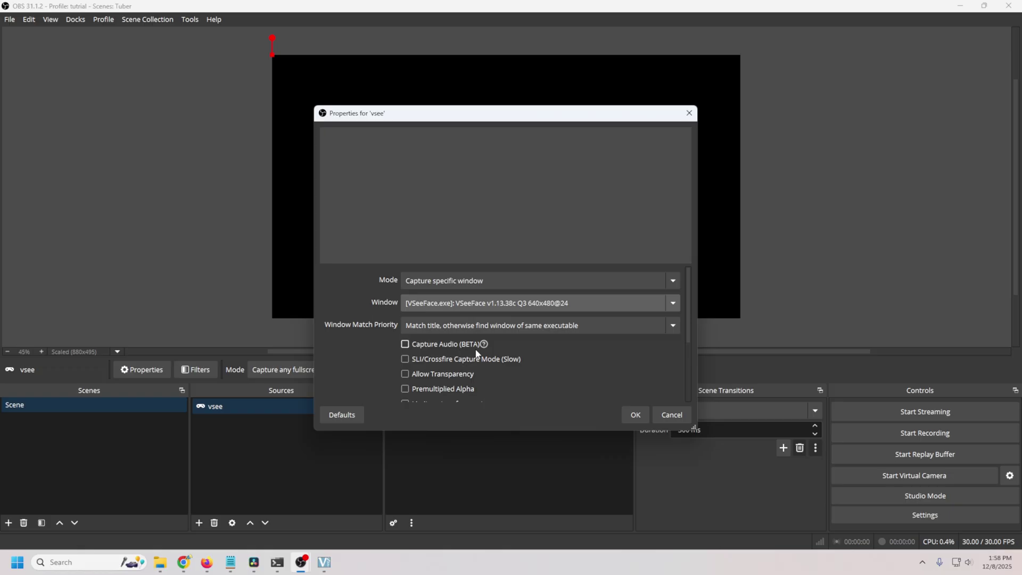
{"action": "left_click", "coordinate": [405, 374]}
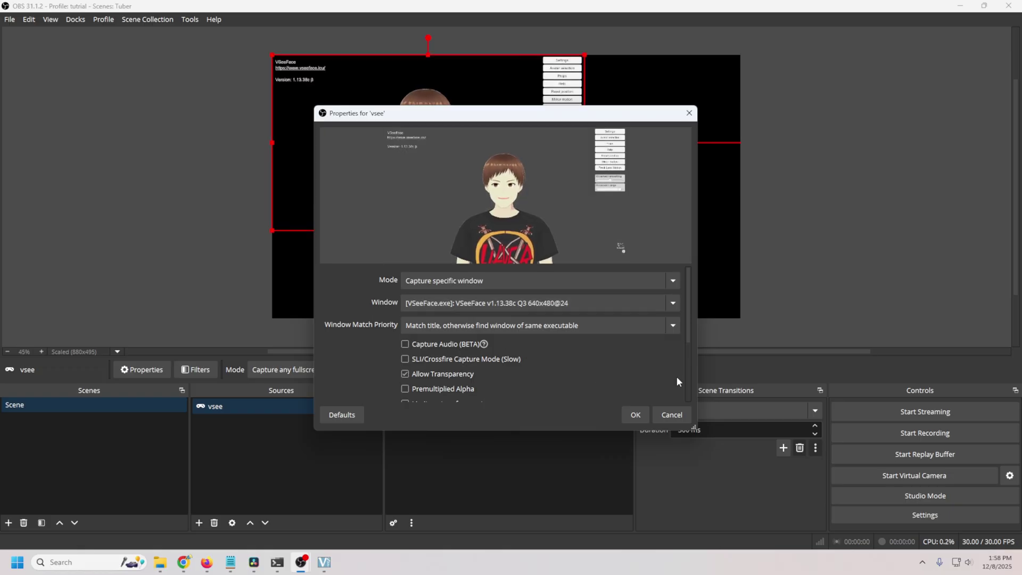
{"action": "left_click_drag", "start_coordinate": [687, 337], "coordinate": [680, 370]}
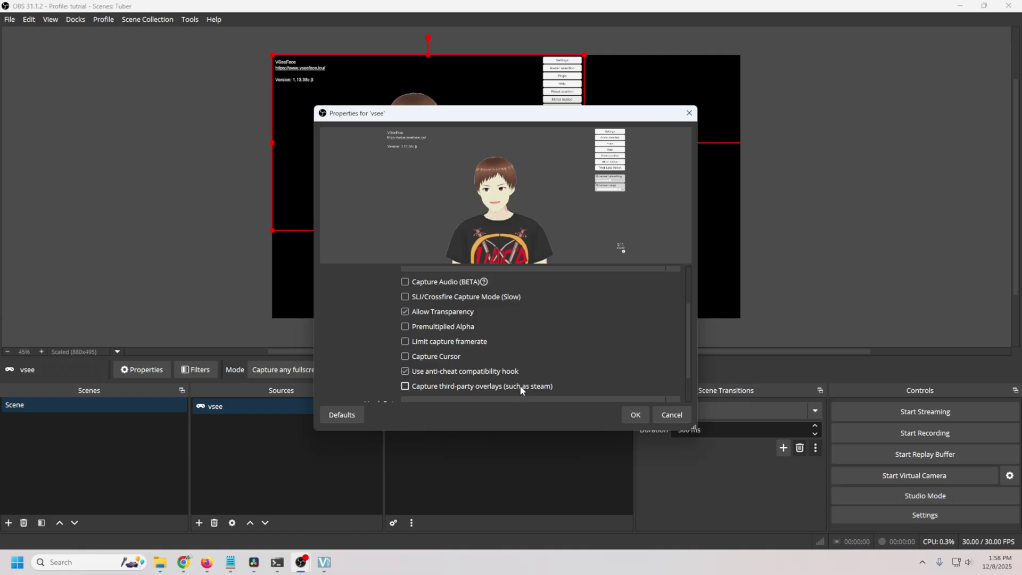
{"action": "left_click", "coordinate": [635, 415]}
Stretch the vsee capture to fill the canvas and crop its right and left sides to the avatar
{"action": "left_click_drag", "start_coordinate": [584, 230], "coordinate": [650, 315]}
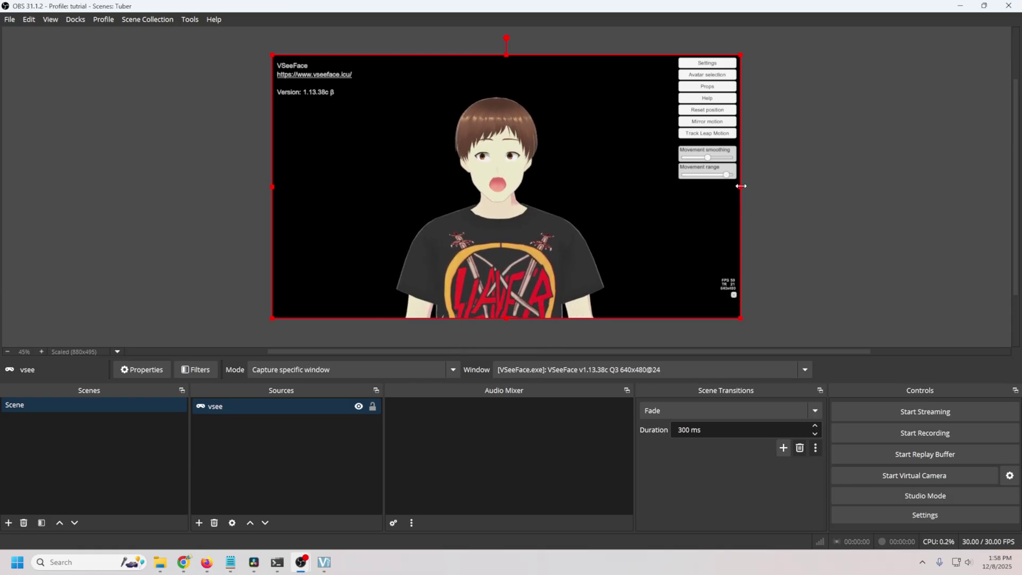
{"action": "left_click_drag", "start_coordinate": [741, 186], "coordinate": [653, 187]}
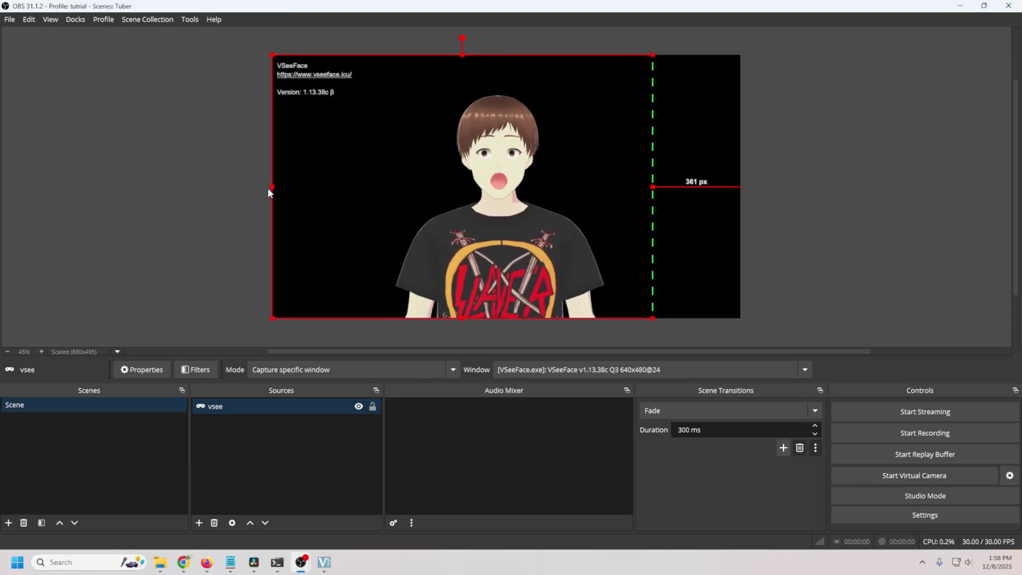
{"action": "left_click_drag", "start_coordinate": [269, 186], "coordinate": [254, 187]}
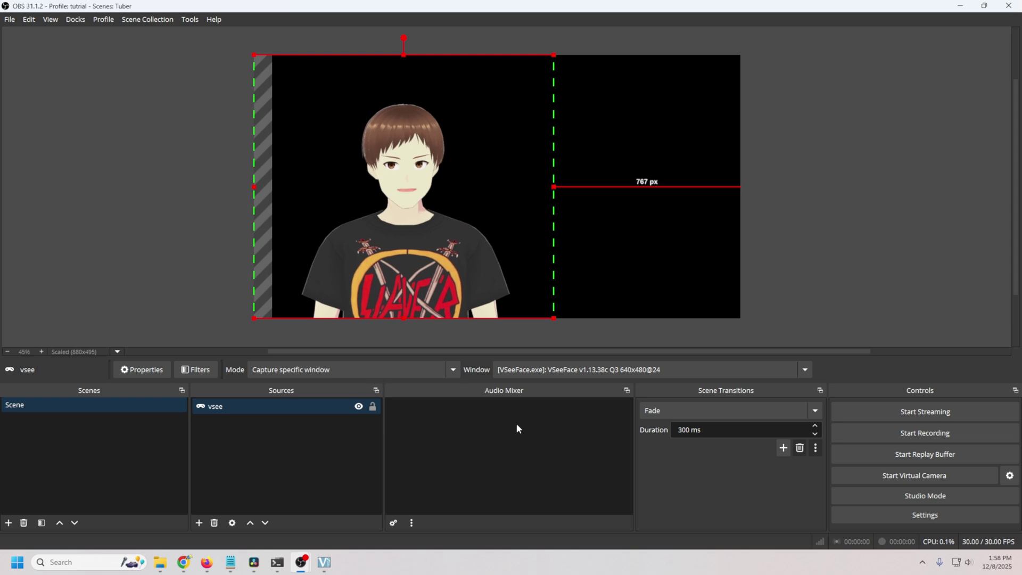
Add an Audio Input Capture named mic using the HDMI (Cam Link 4K) device
{"action": "left_click", "coordinate": [197, 523]}
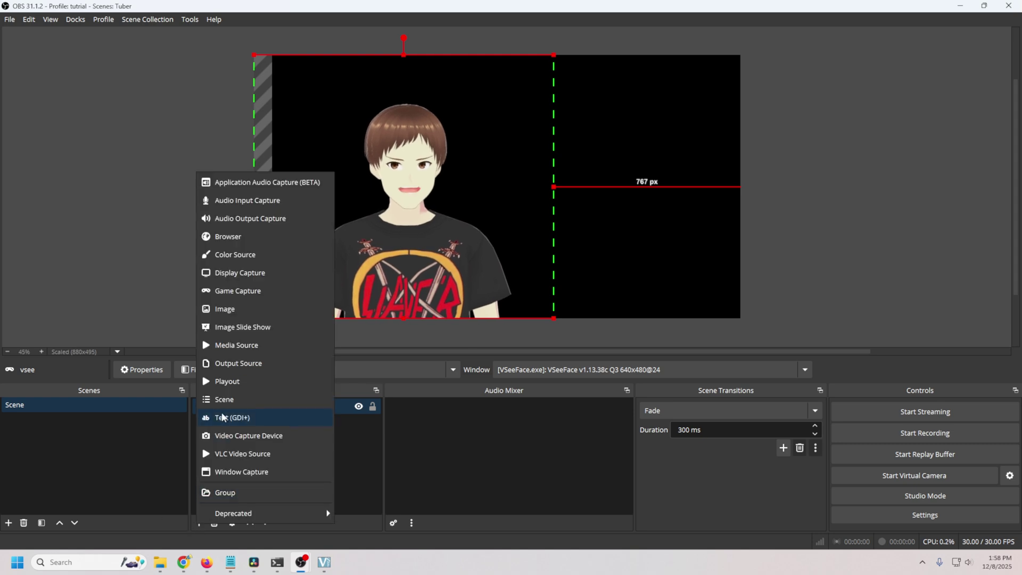
{"action": "left_click", "coordinate": [230, 202]}
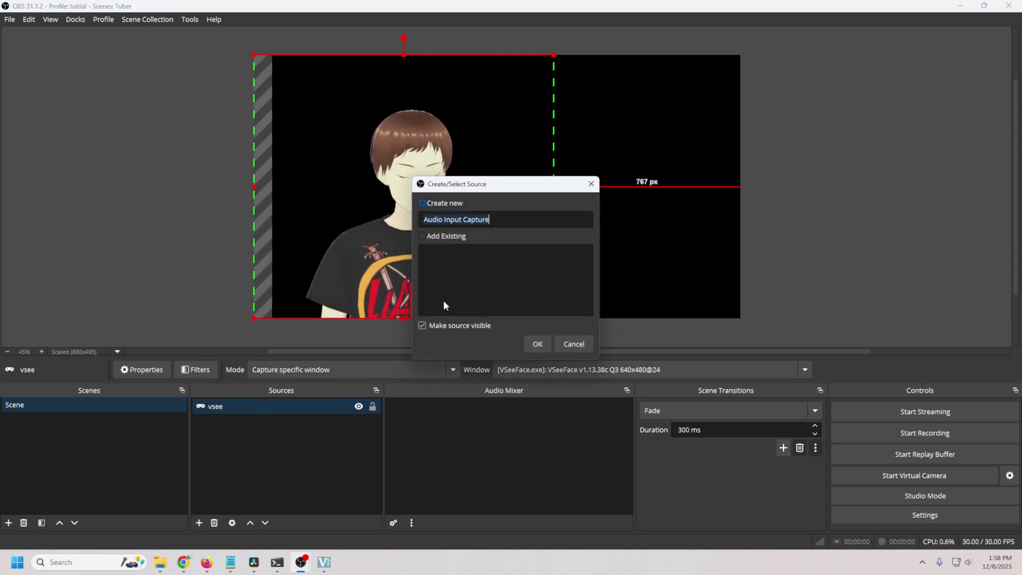
{"action": "type", "text": "mic"}
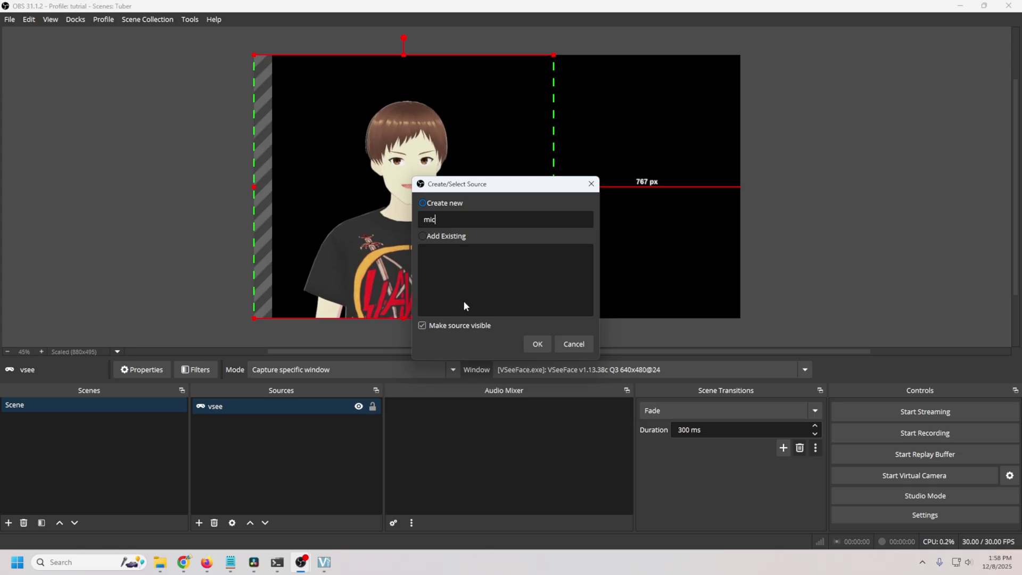
{"action": "key", "text": "Return"}
{"action": "left_click", "coordinate": [507, 143]}
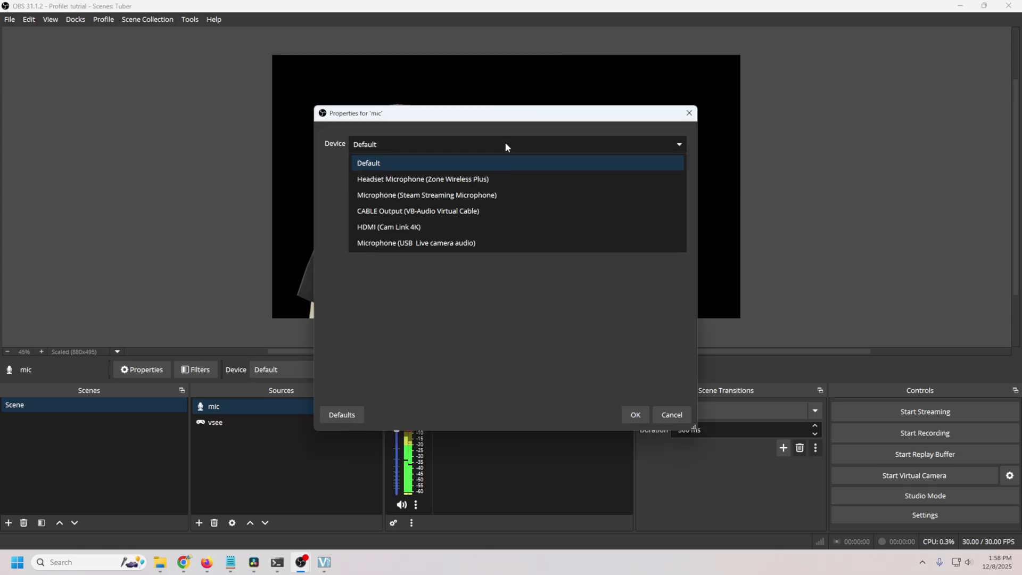
{"action": "left_click", "coordinate": [380, 228]}
{"action": "left_click", "coordinate": [633, 415]}
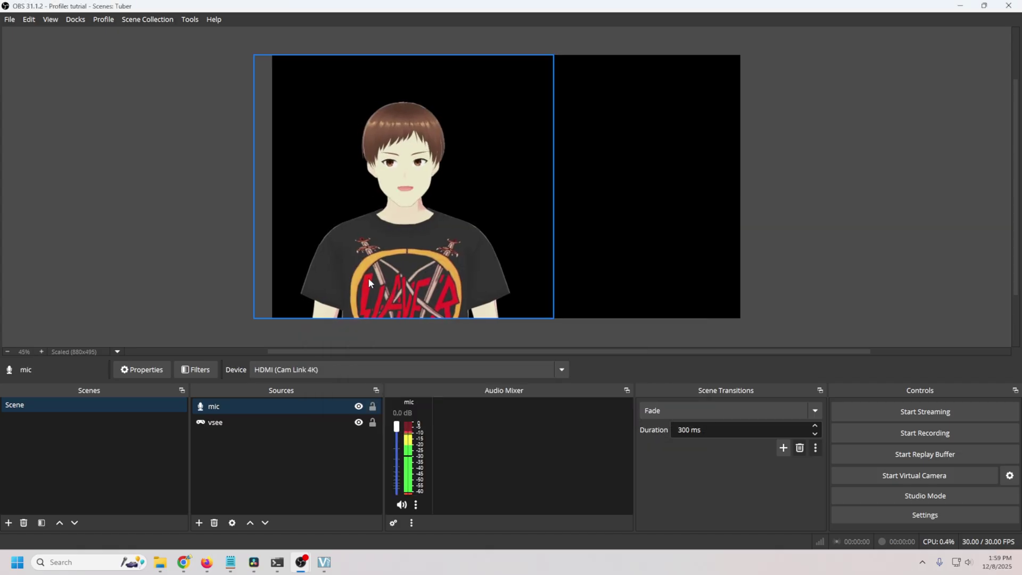
Add a Display Capture source of the SANYO LCD display
{"action": "left_click", "coordinate": [198, 523]}
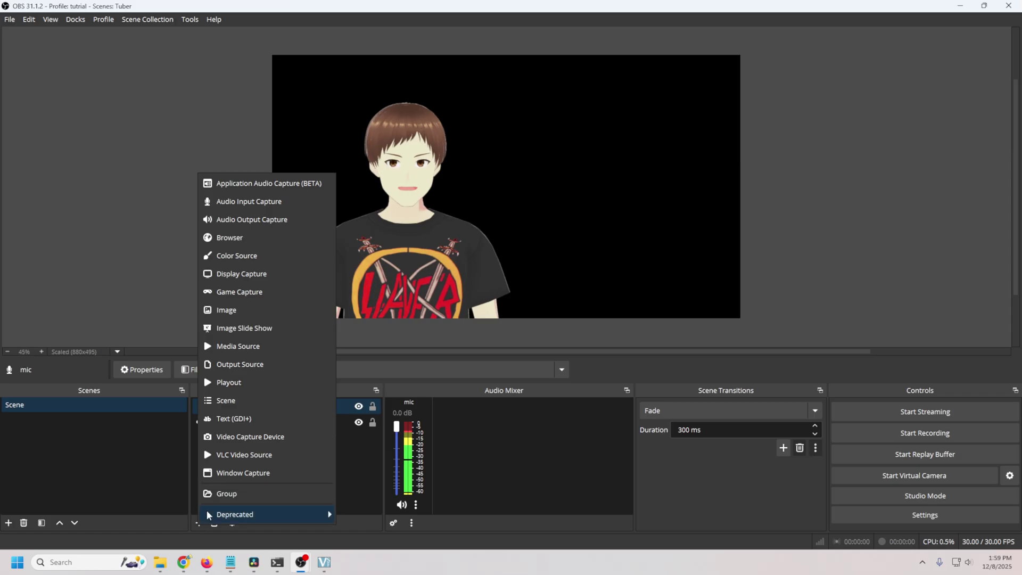
{"action": "left_click", "coordinate": [244, 269]}
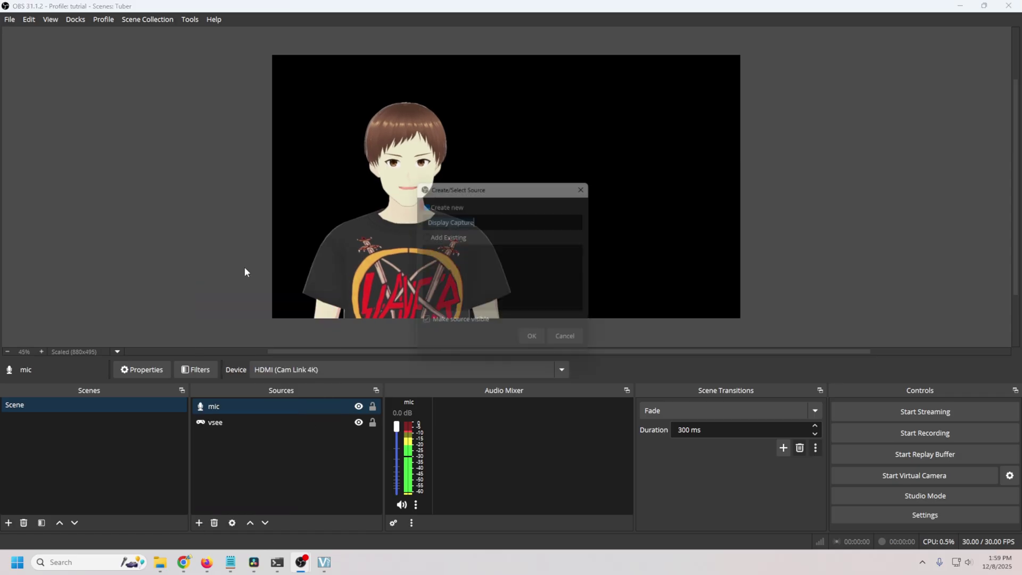
{"action": "left_click", "coordinate": [537, 343]}
{"action": "left_click", "coordinate": [554, 303]}
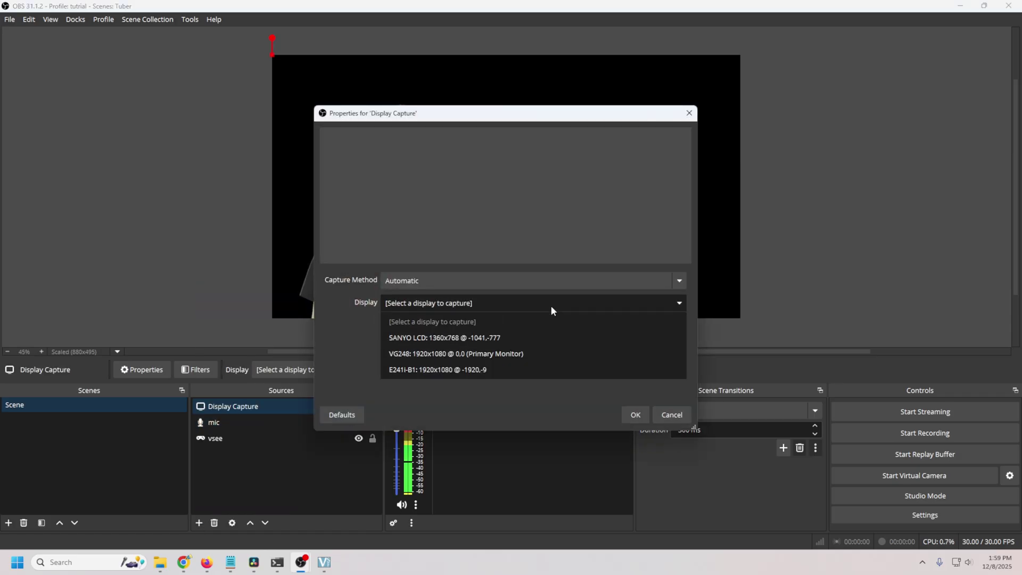
{"action": "left_click", "coordinate": [471, 337]}
{"action": "left_click", "coordinate": [639, 414]}
Stretch the Display Capture to fill the canvas and move it beneath the other sources
{"action": "left_click_drag", "start_coordinate": [622, 259], "coordinate": [705, 319]}
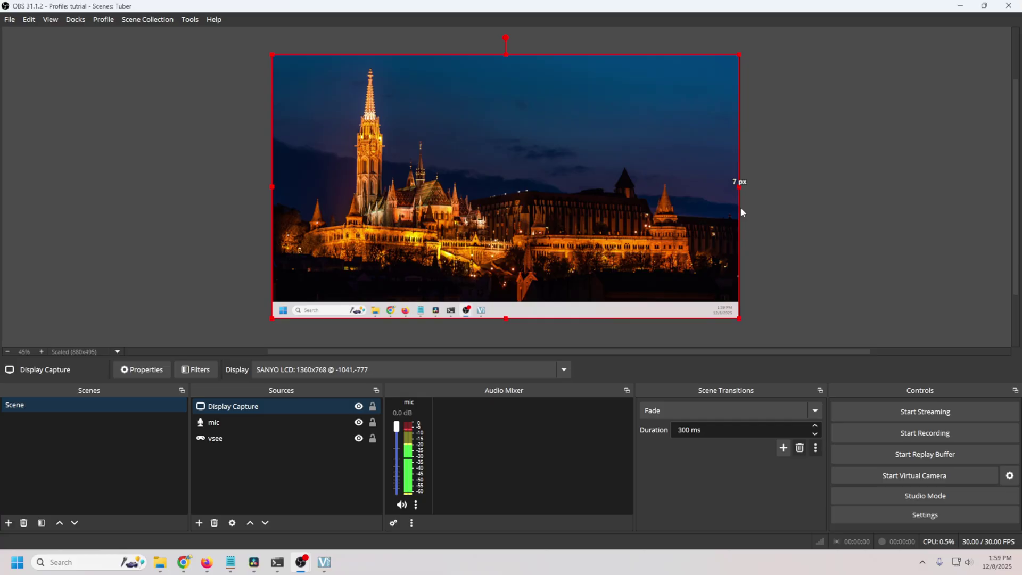
{"action": "left_click_drag", "start_coordinate": [233, 406], "coordinate": [278, 476]}
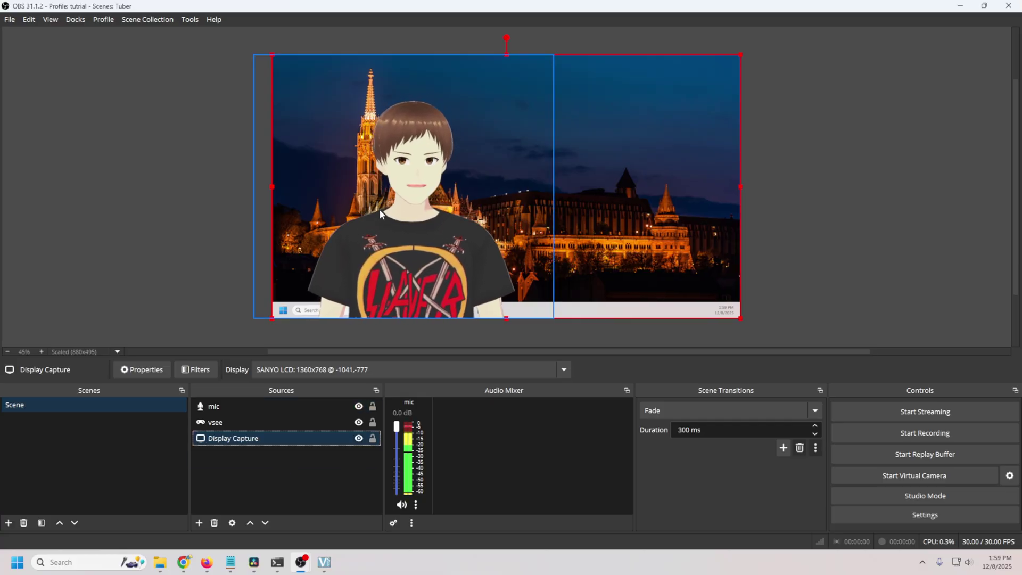
{"action": "right_click", "coordinate": [226, 426]}
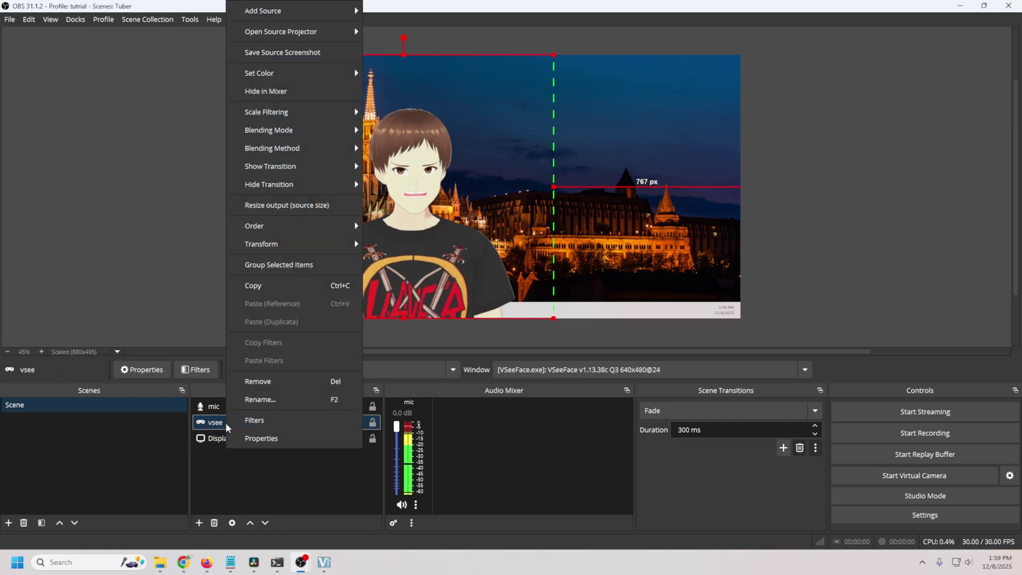
Remove the vsee source from OBS and enable the virtual camera in VSeeFace's General settings
{"action": "left_click", "coordinate": [268, 382]}
{"action": "key", "text": "Return"}
{"action": "left_click", "coordinate": [323, 563]}
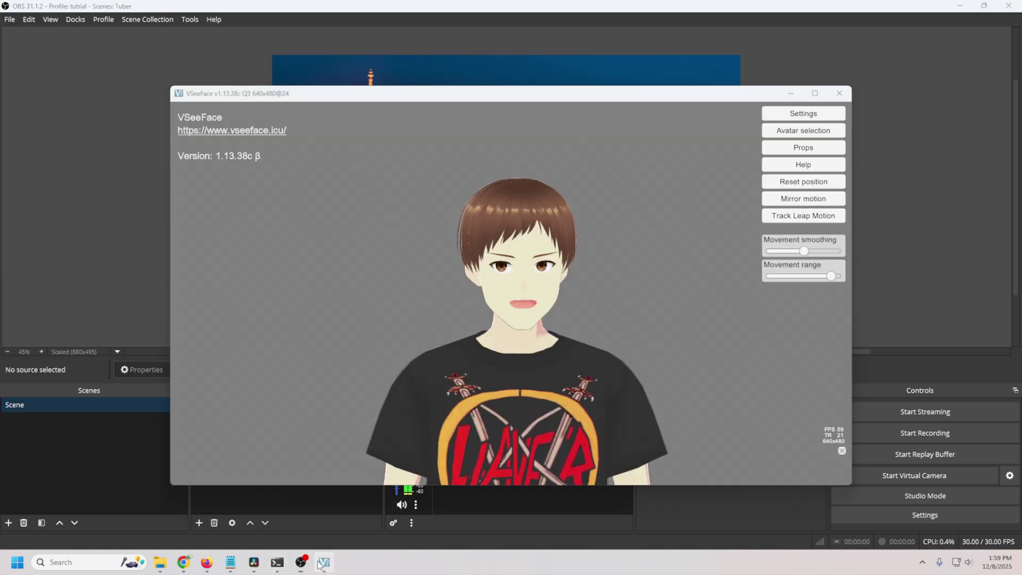
{"action": "left_click", "coordinate": [803, 113]}
{"action": "left_click", "coordinate": [693, 113]}
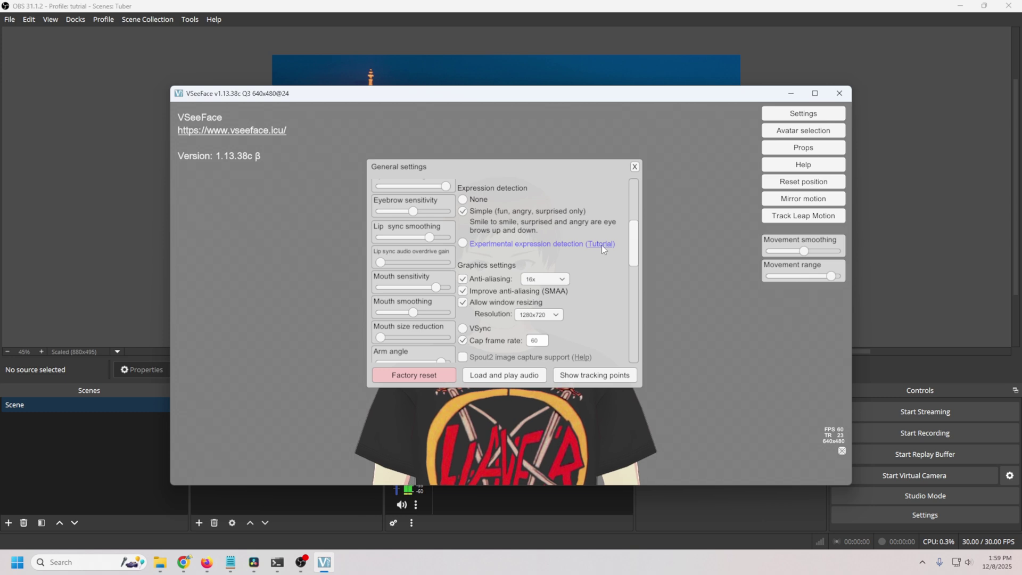
{"action": "scroll", "coordinate": [579, 308], "scroll_direction": "down", "scroll_amount": 3}
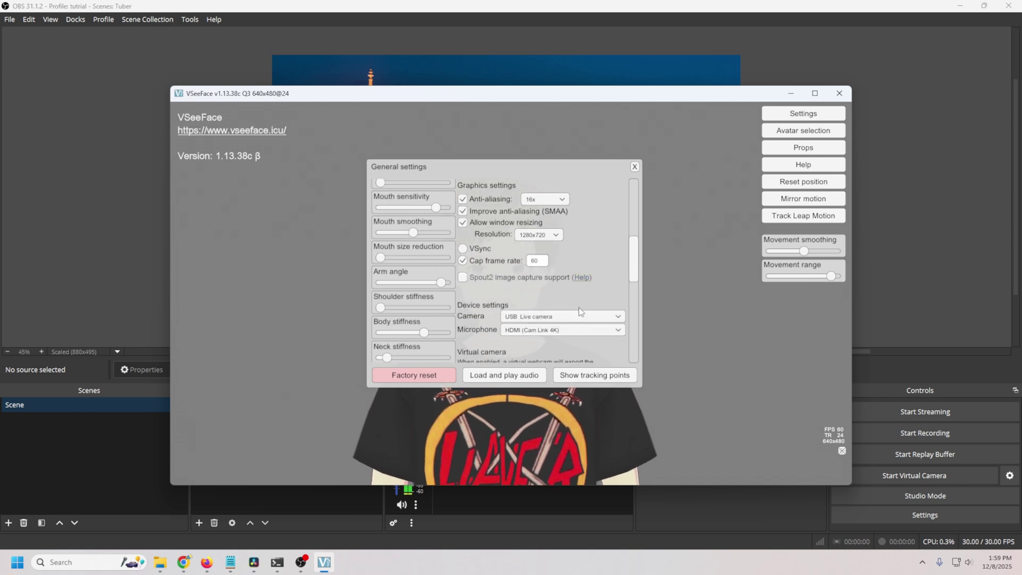
{"action": "scroll", "coordinate": [579, 308], "scroll_direction": "down", "scroll_amount": 1}
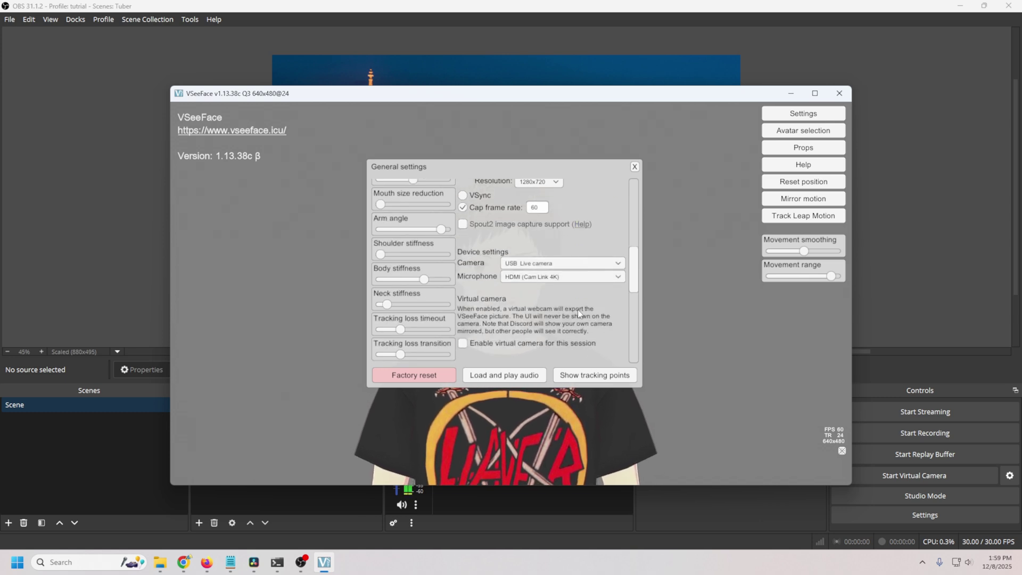
{"action": "left_click", "coordinate": [463, 343]}
{"action": "scroll", "coordinate": [461, 341], "scroll_direction": "down", "scroll_amount": 1}
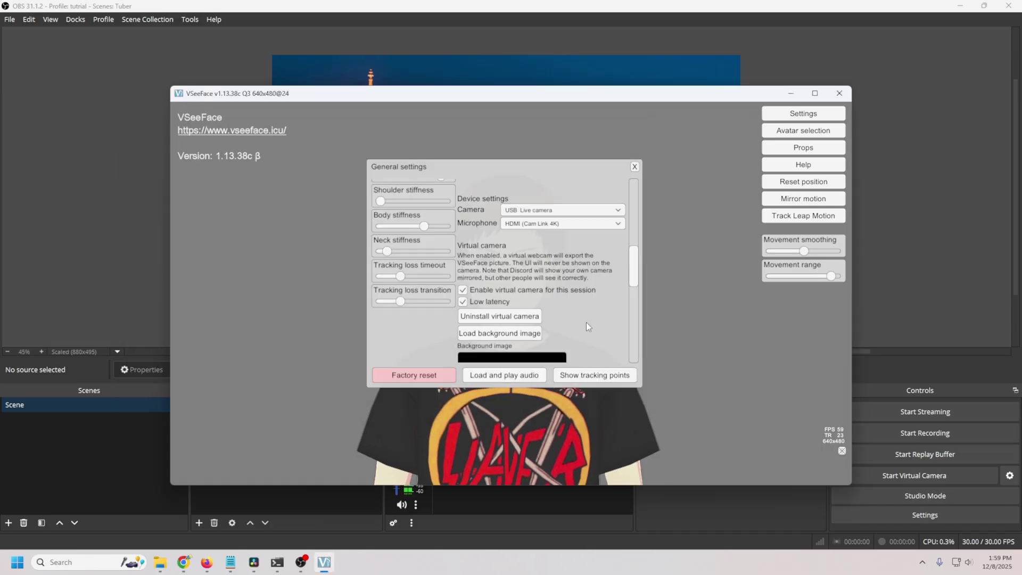
{"action": "left_click", "coordinate": [535, 39]}
Add a Video Capture Device source using the VSeeFaceCamera device
{"action": "left_click", "coordinate": [199, 523]}
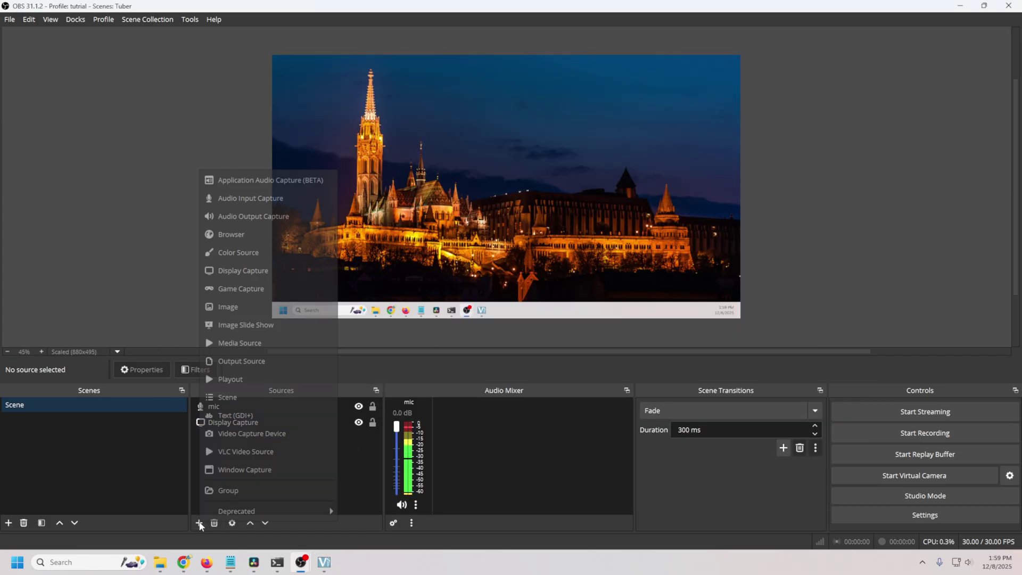
{"action": "left_click", "coordinate": [224, 451]}
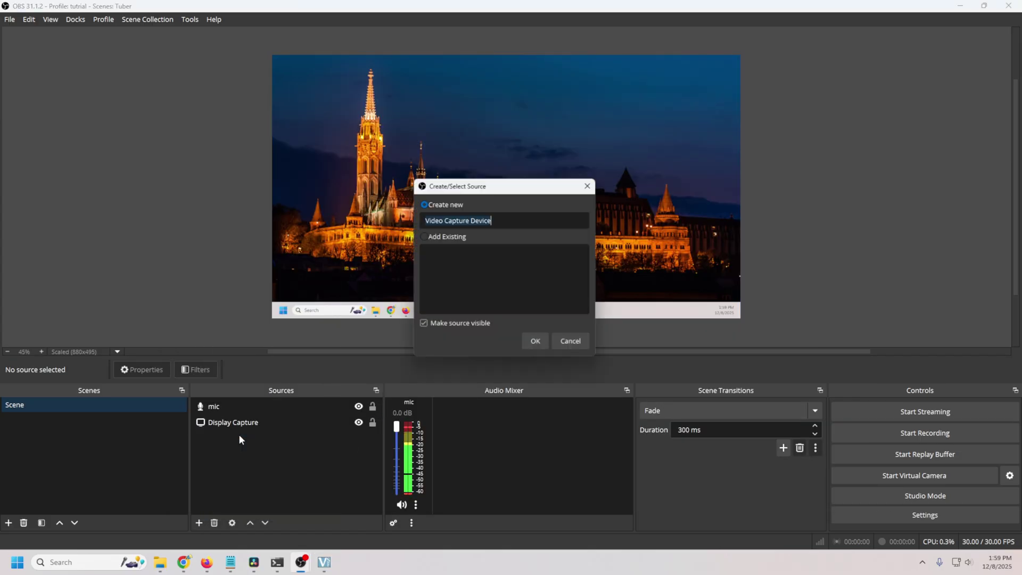
{"action": "left_click", "coordinate": [537, 339]}
{"action": "left_click", "coordinate": [601, 282]}
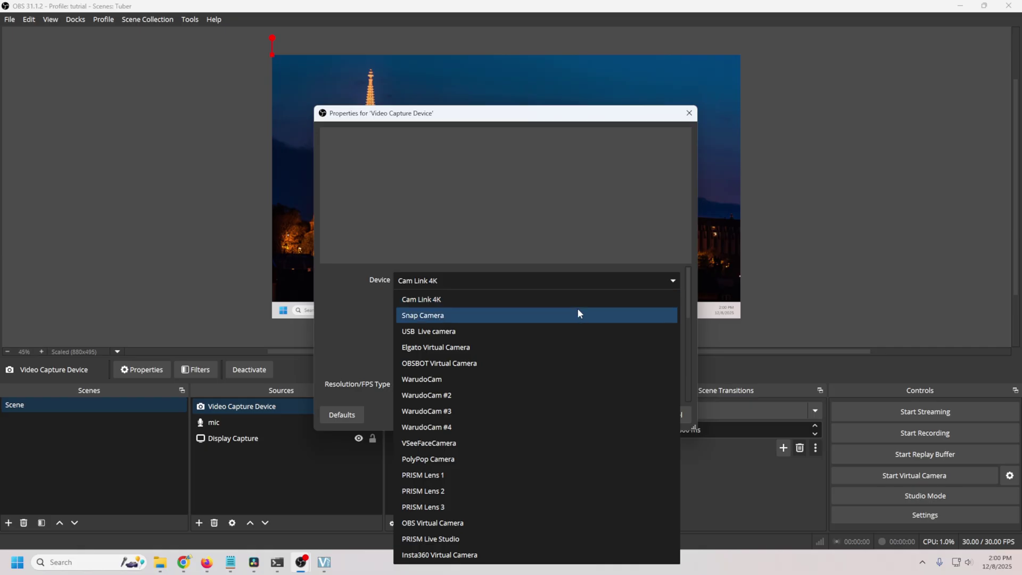
{"action": "left_click", "coordinate": [432, 444]}
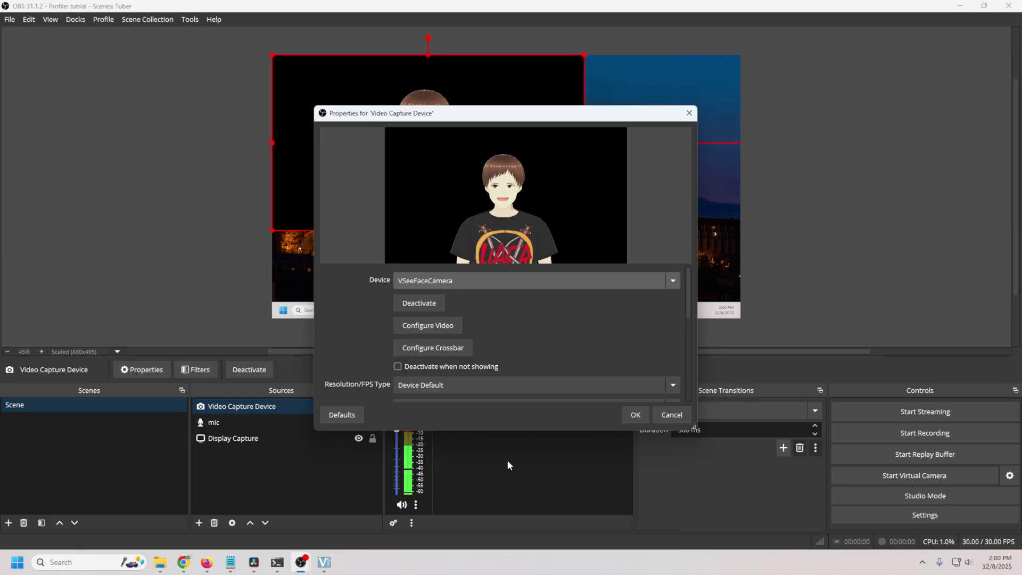
{"action": "left_click", "coordinate": [636, 414]}
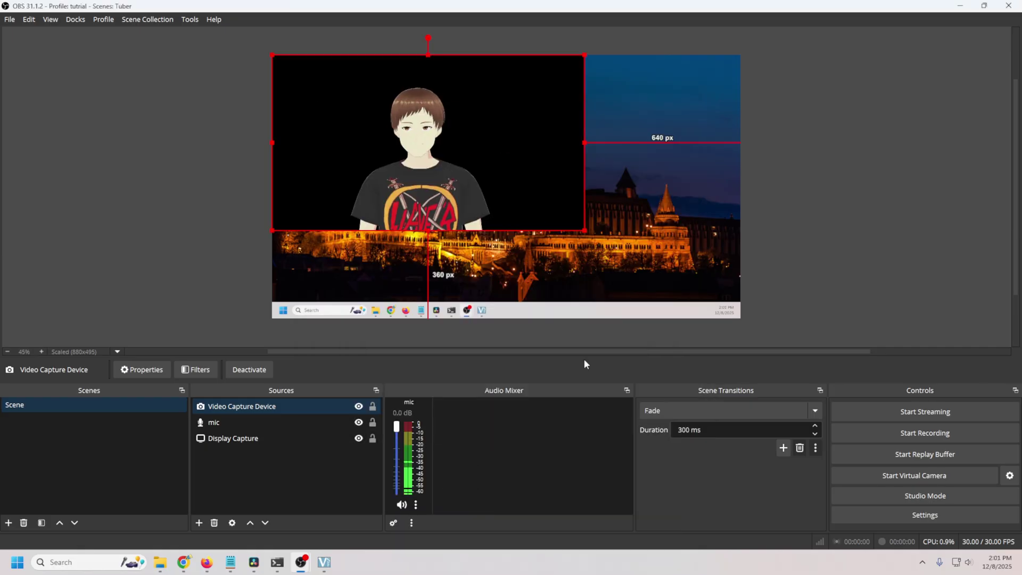
Stretch the VSeeFaceCamera feed to fill the canvas and check the VSeeFace window
{"action": "left_click_drag", "start_coordinate": [585, 231], "coordinate": [738, 319]}
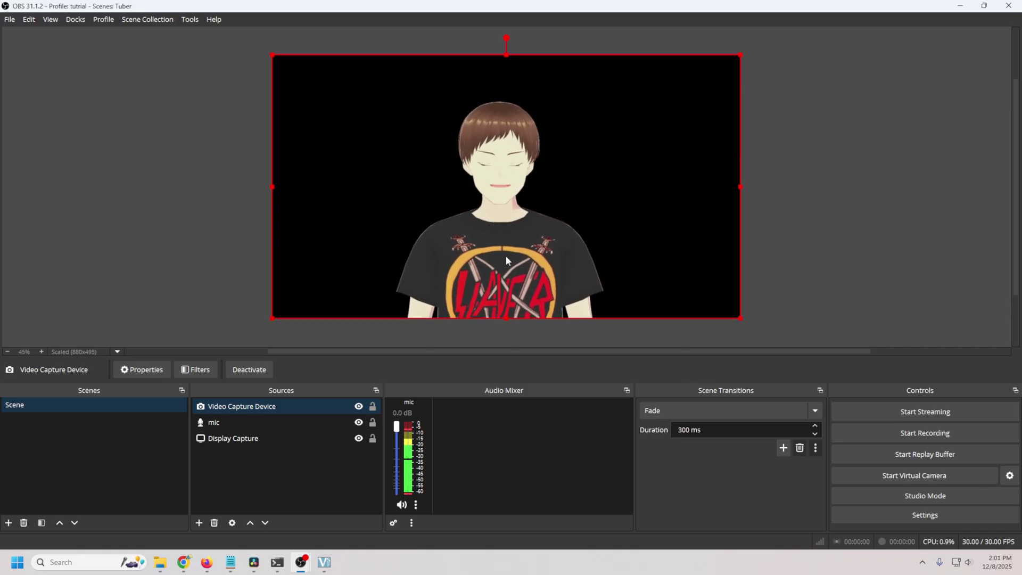
{"action": "left_click", "coordinate": [326, 565]}
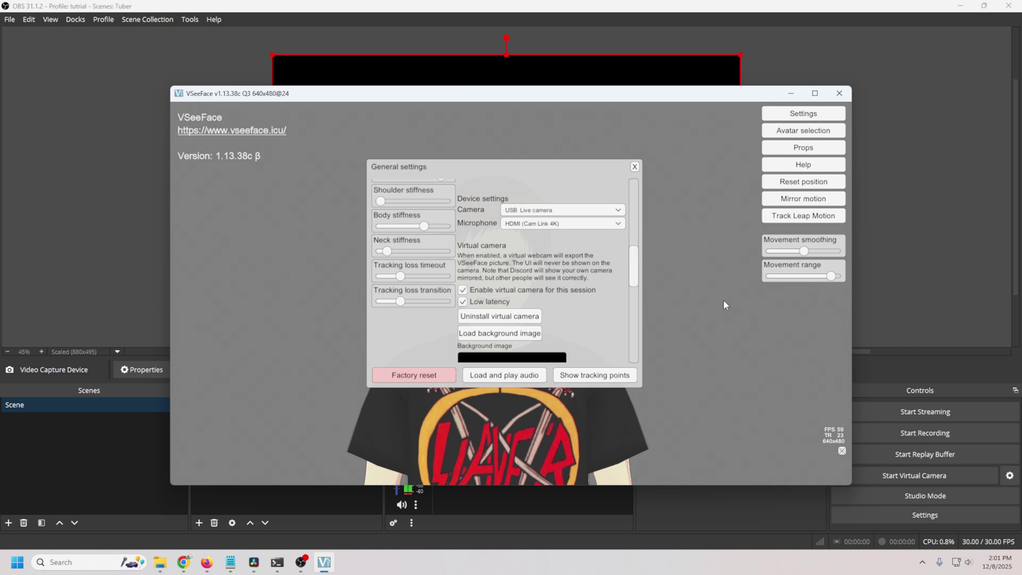
{"action": "scroll", "coordinate": [474, 234], "scroll_direction": "down", "scroll_amount": 3}
{"action": "scroll", "coordinate": [474, 233], "scroll_direction": "up", "scroll_amount": 1}
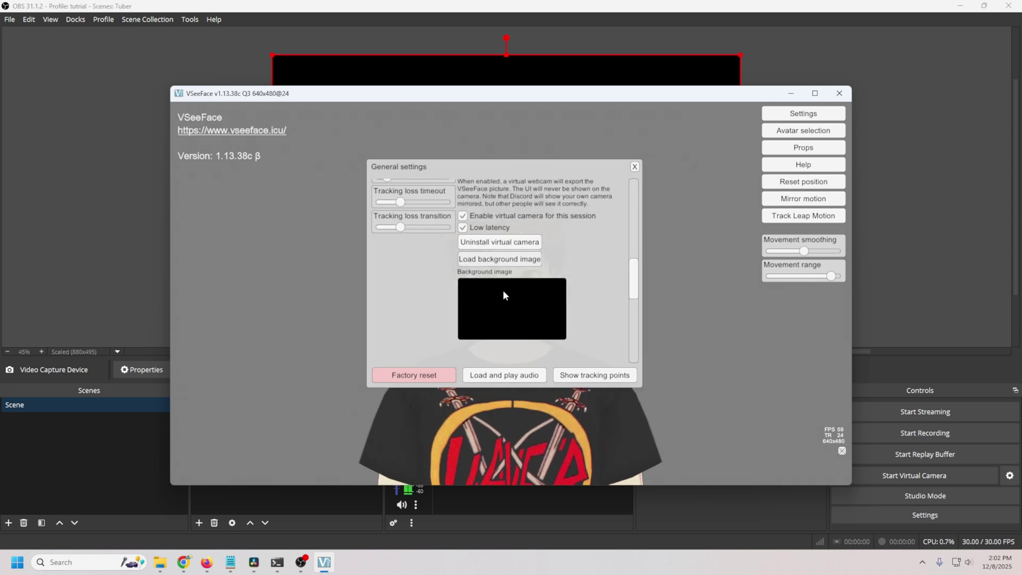
{"action": "mouse_move", "coordinate": [188, 558]}
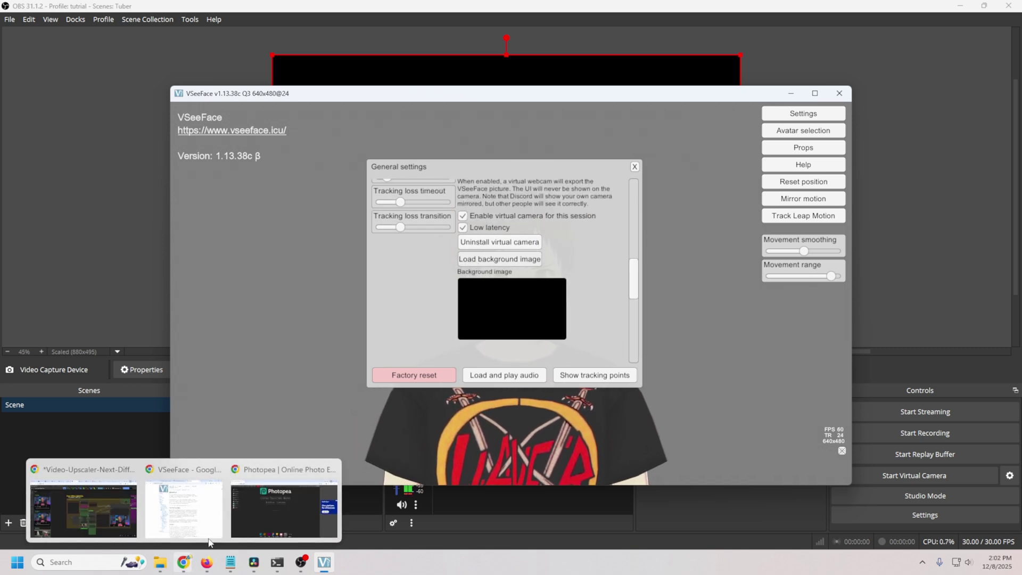
{"action": "left_click", "coordinate": [282, 503]}
Create a new 1920 x 1080 Photopea project named green
{"action": "left_click", "coordinate": [319, 176]}
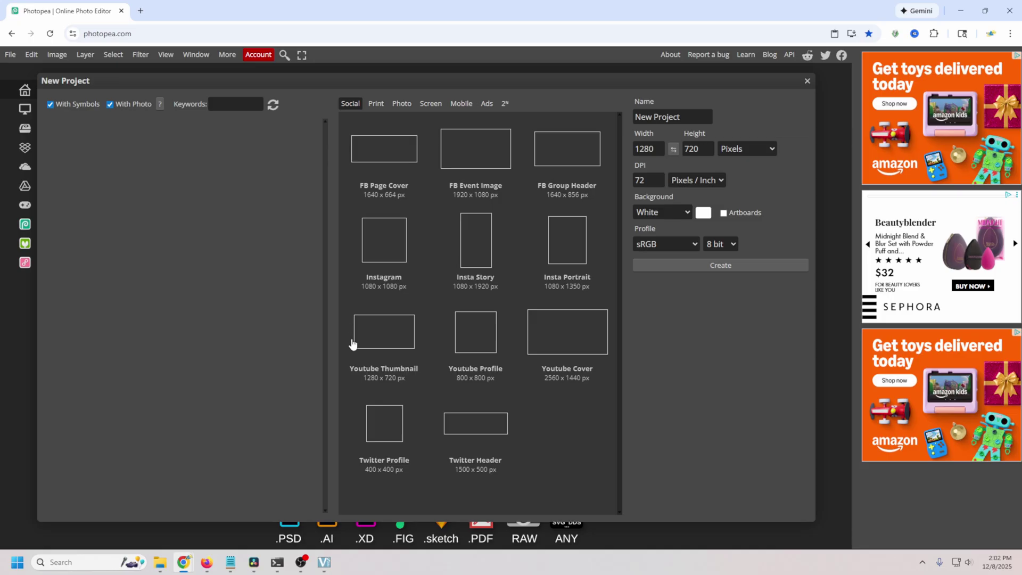
{"action": "left_click", "coordinate": [481, 167]}
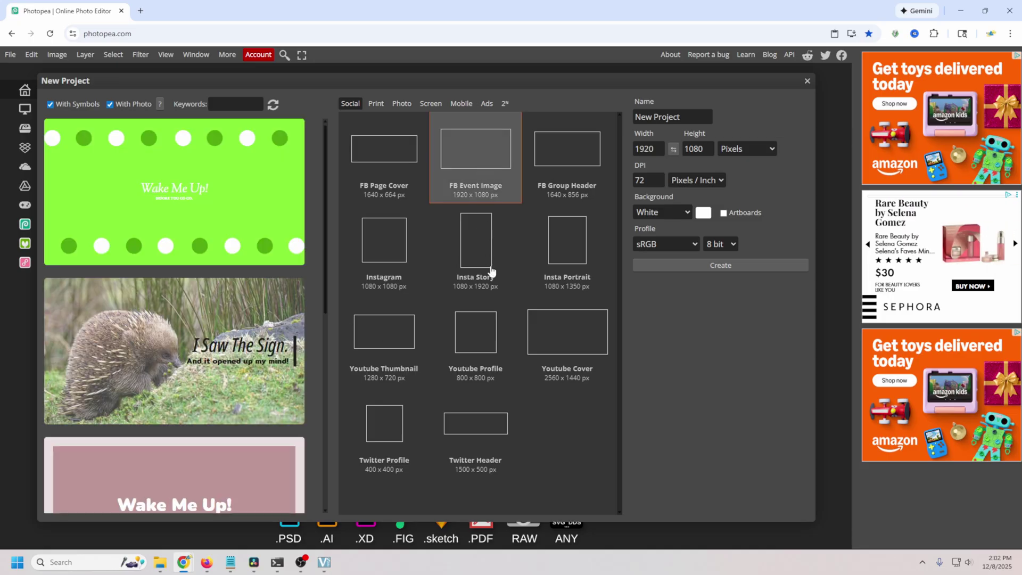
{"action": "left_click", "coordinate": [685, 117]}
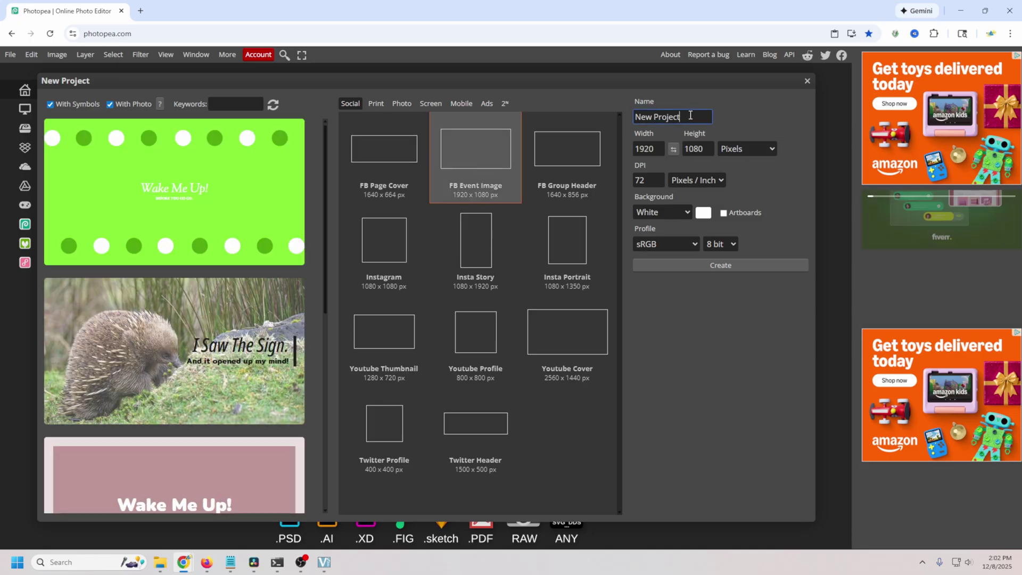
{"action": "type", "text": "green"}
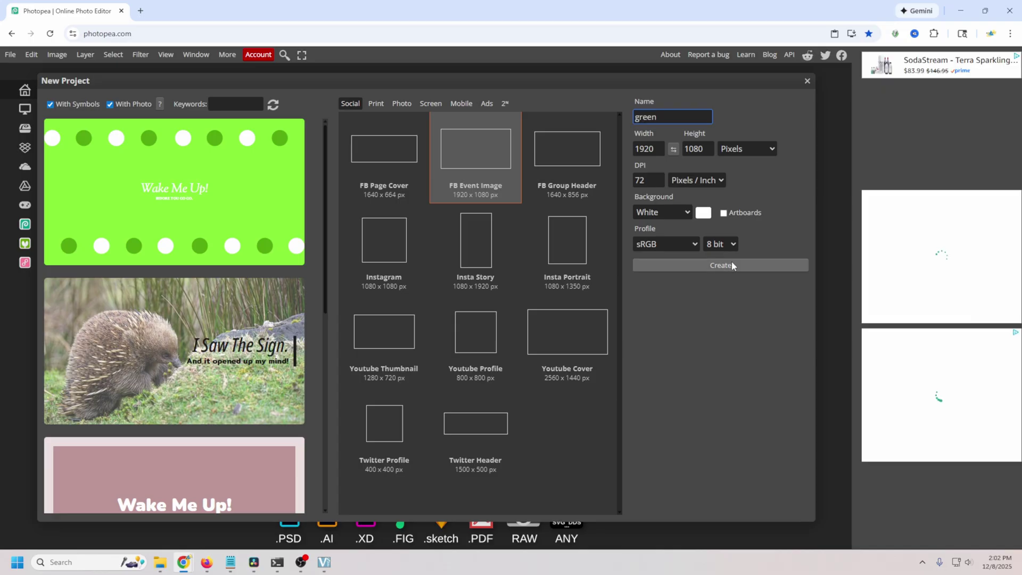
{"action": "left_click", "coordinate": [731, 265]}
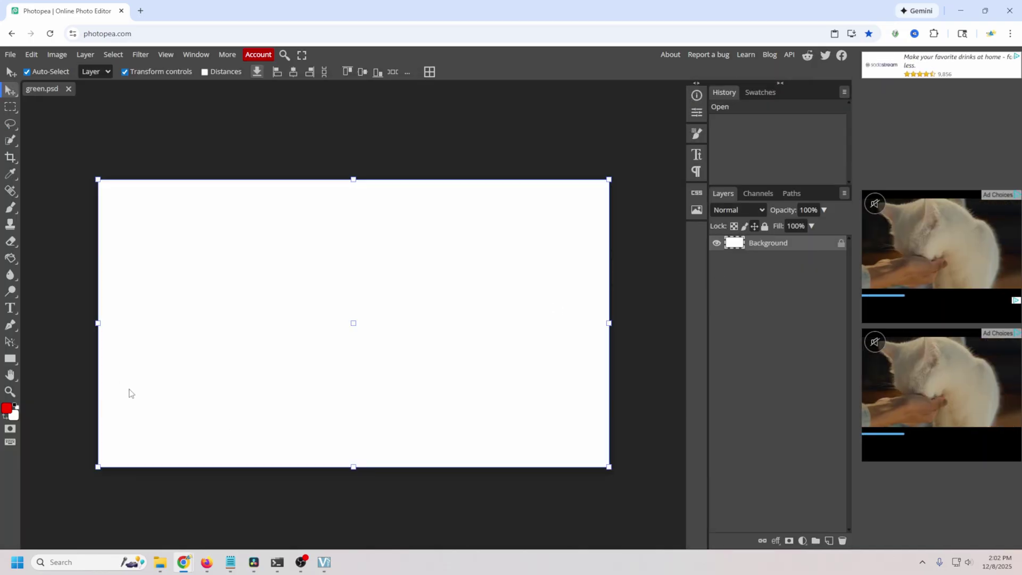
Set the foreground colour to green and draw a green-filled rectangle covering the whole canvas
{"action": "left_click", "coordinate": [7, 409]}
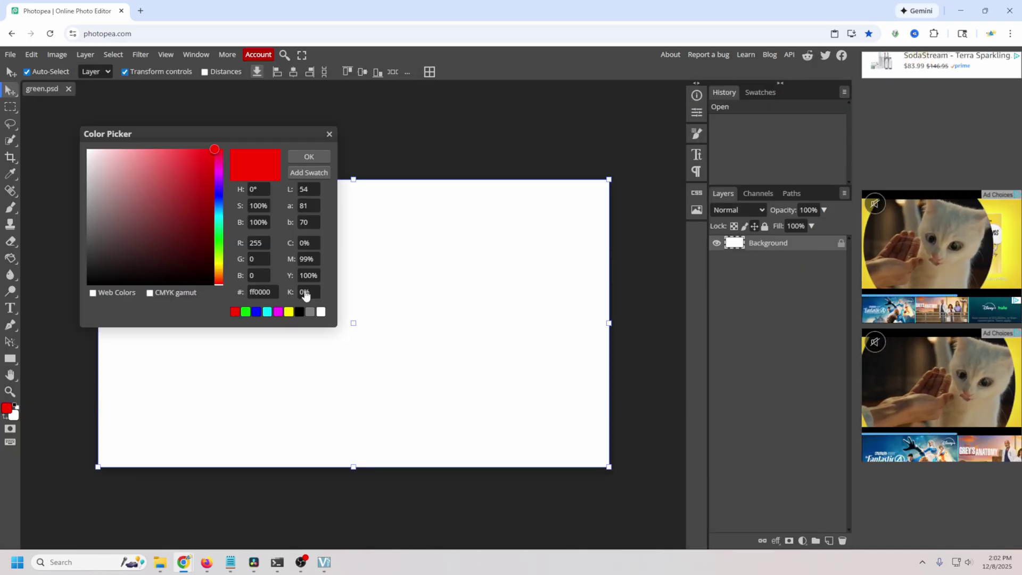
{"action": "left_click_drag", "start_coordinate": [218, 248], "coordinate": [221, 257]}
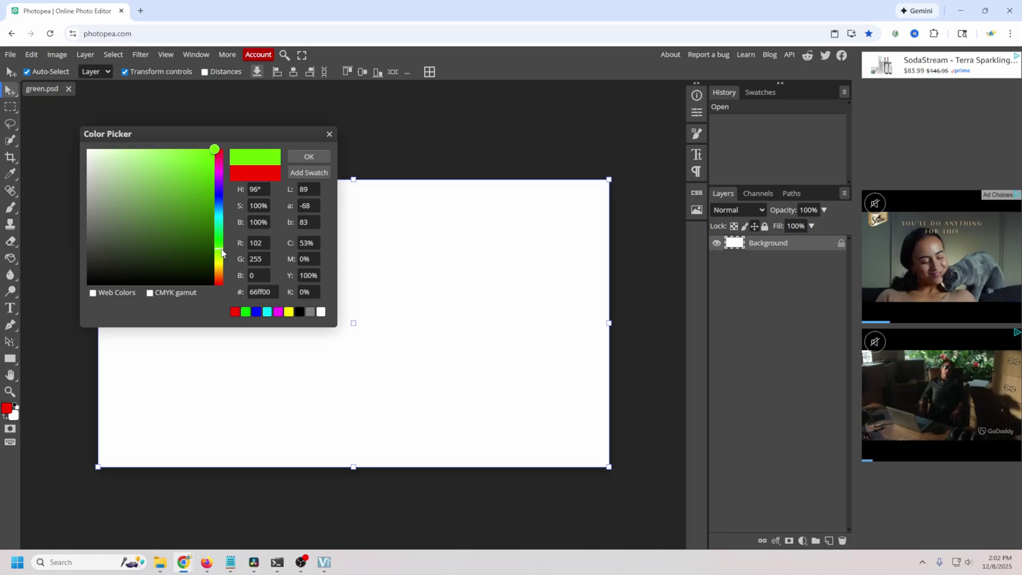
{"action": "left_click", "coordinate": [322, 158]}
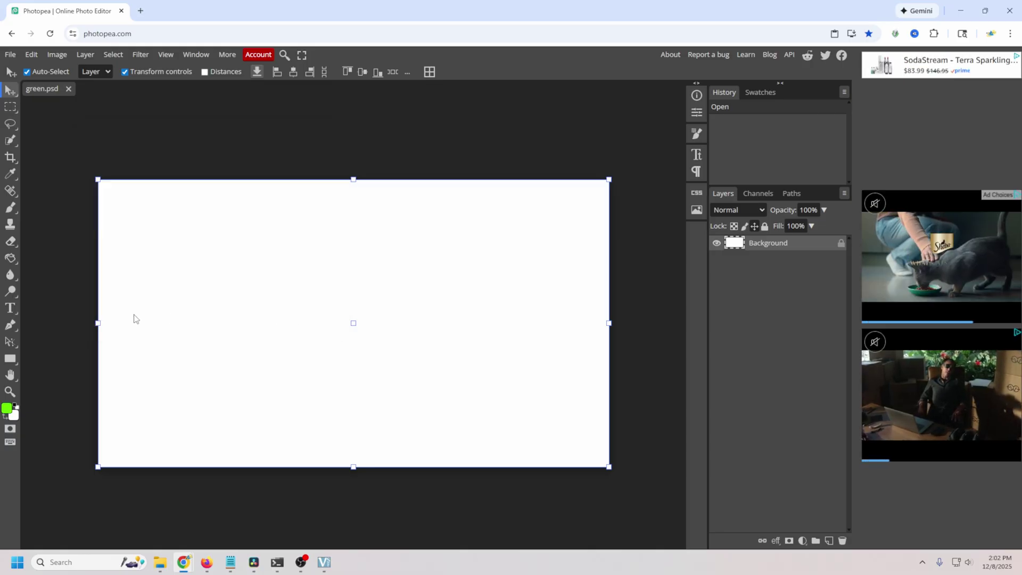
{"action": "left_click", "coordinate": [9, 364]}
{"action": "left_click_drag", "start_coordinate": [95, 172], "coordinate": [623, 477]}
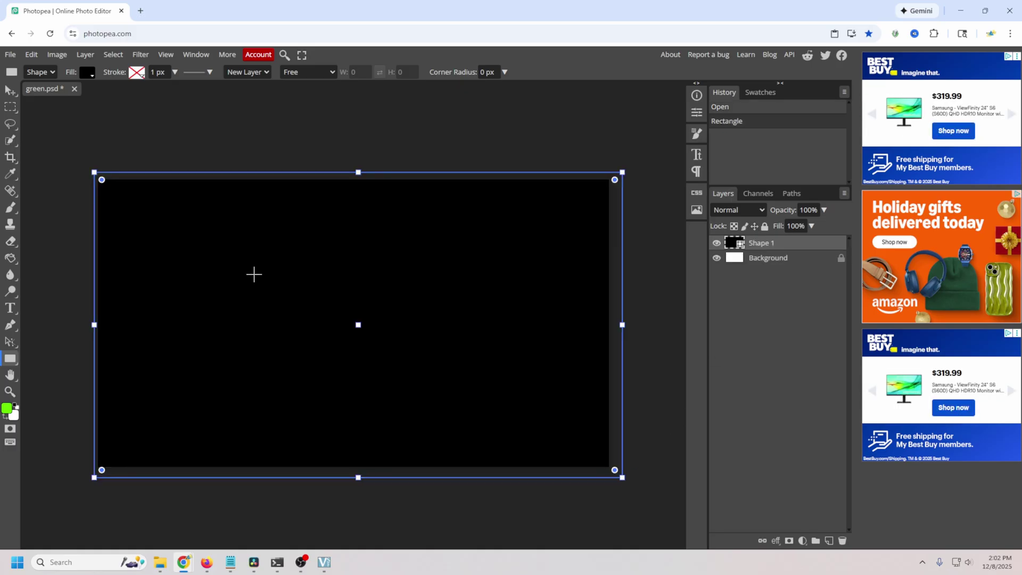
{"action": "left_click", "coordinate": [87, 73]}
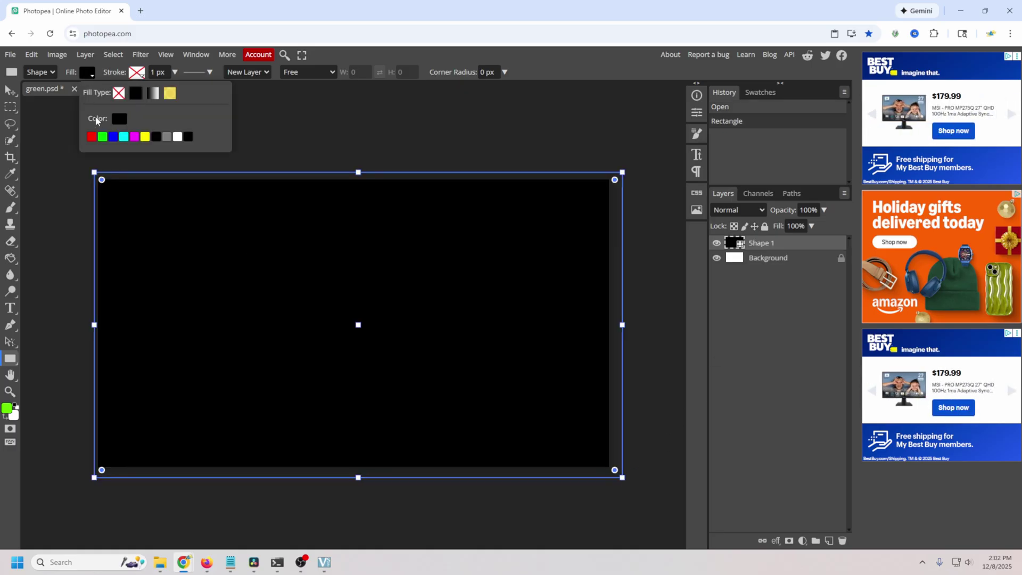
{"action": "left_click", "coordinate": [102, 137]}
{"action": "left_click", "coordinate": [415, 139]}
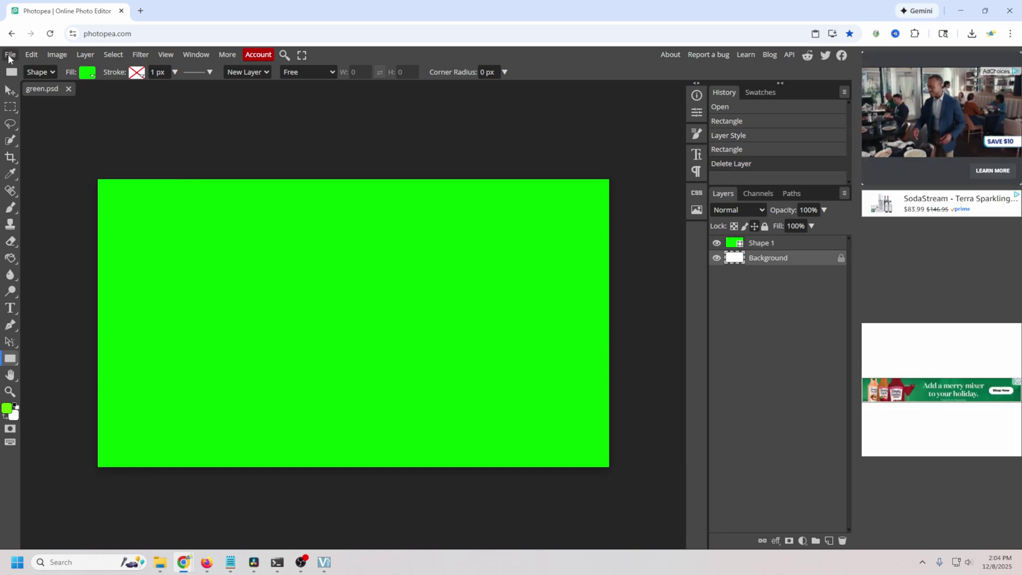
Export the image as PNG and save it as green.png
{"action": "left_click", "coordinate": [9, 55]}
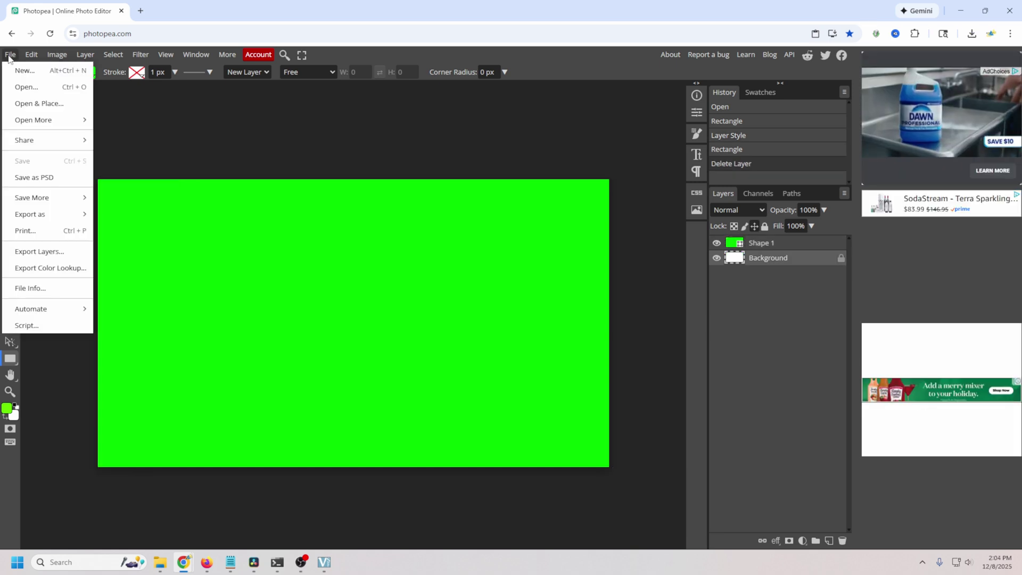
{"action": "mouse_move", "coordinate": [40, 218]}
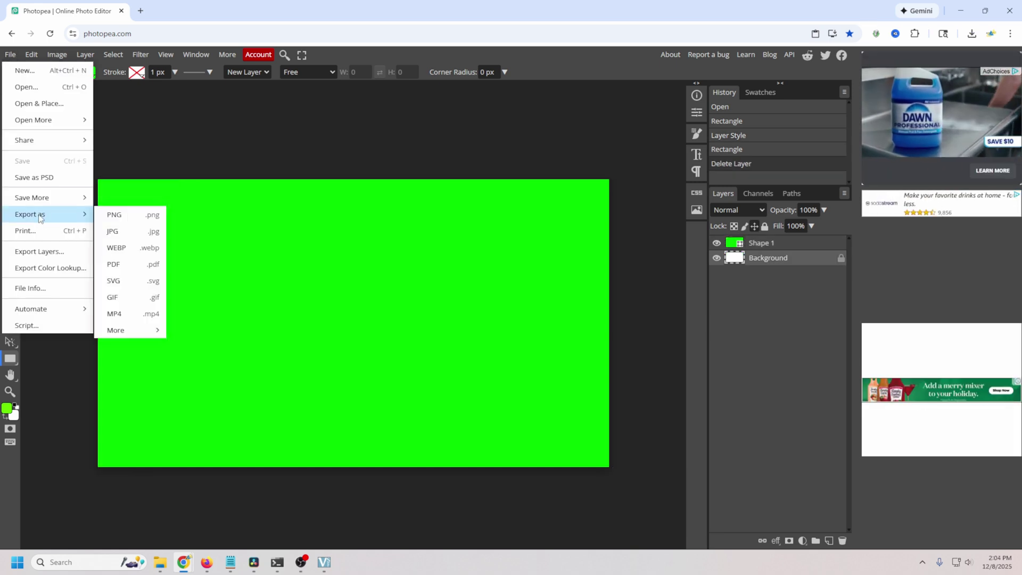
{"action": "left_click", "coordinate": [141, 216]}
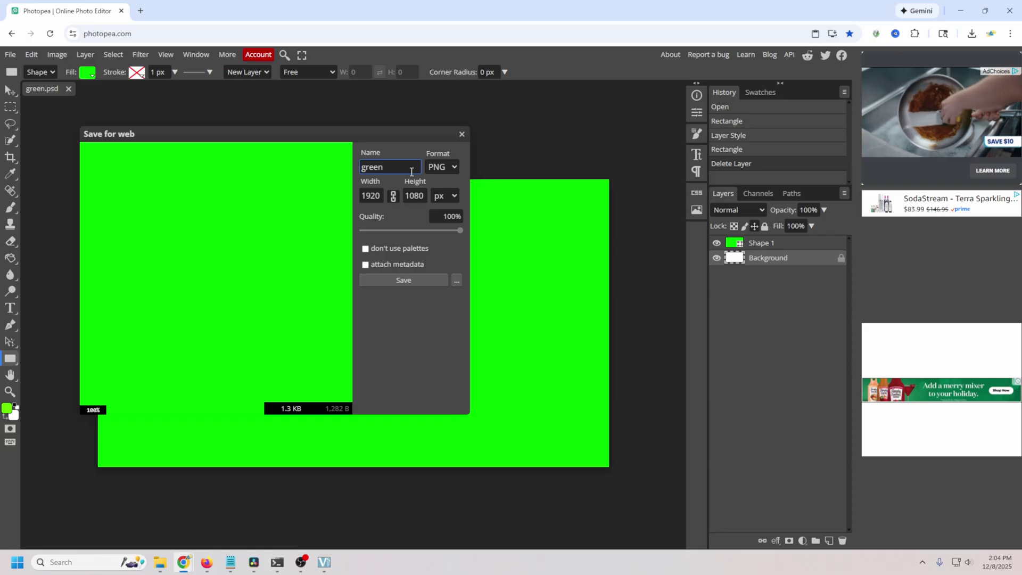
{"action": "left_click", "coordinate": [404, 280]}
Load green.png from the Downloads folder as VSeeFace's background image
{"action": "key", "text": "alt+Tab"}
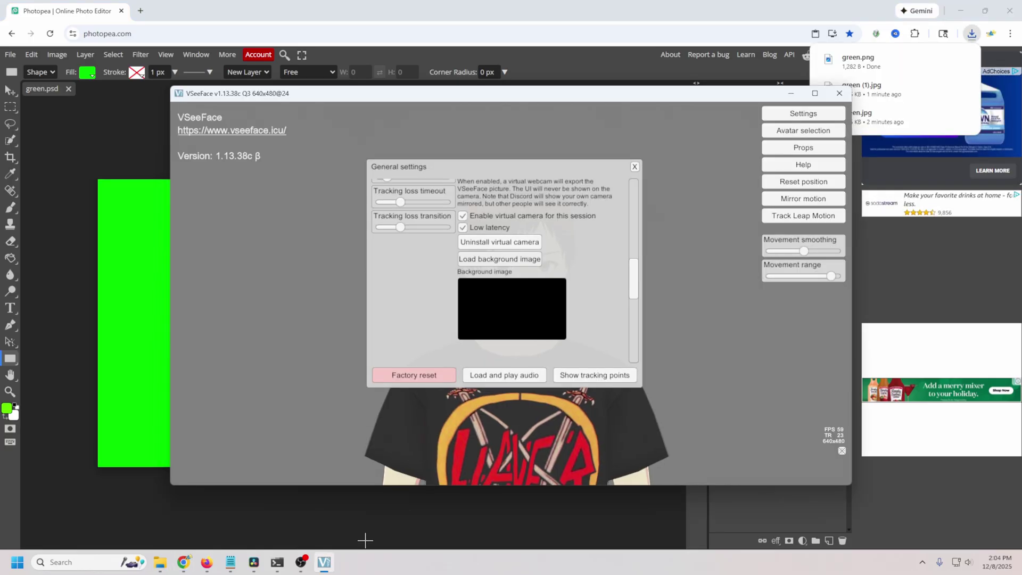
{"action": "left_click", "coordinate": [509, 259]}
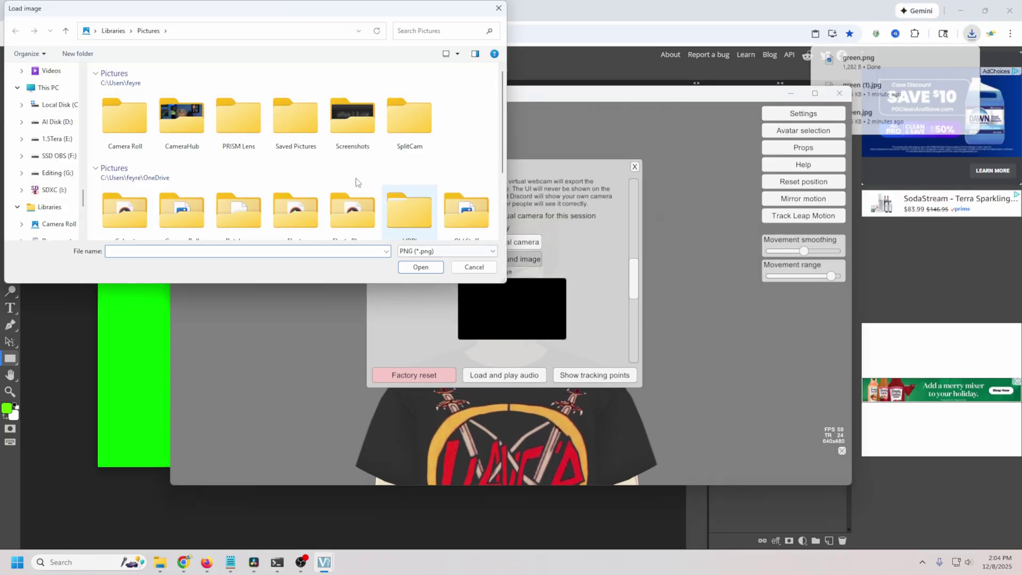
{"action": "scroll", "coordinate": [79, 98], "scroll_direction": "up", "scroll_amount": 5}
{"action": "scroll", "coordinate": [81, 91], "scroll_direction": "down", "scroll_amount": 10}
{"action": "left_click", "coordinate": [53, 206]}
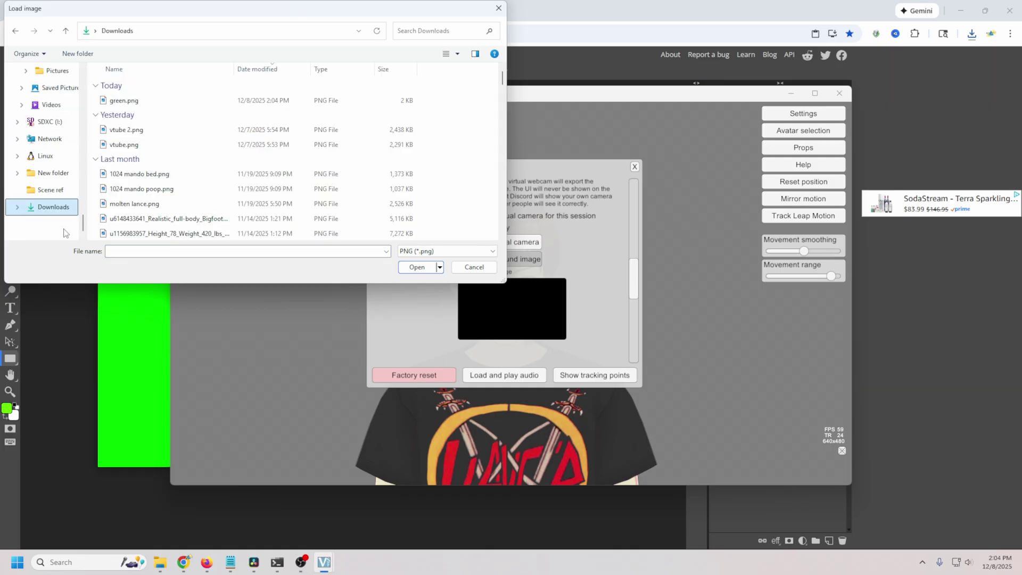
{"action": "left_click", "coordinate": [129, 102]}
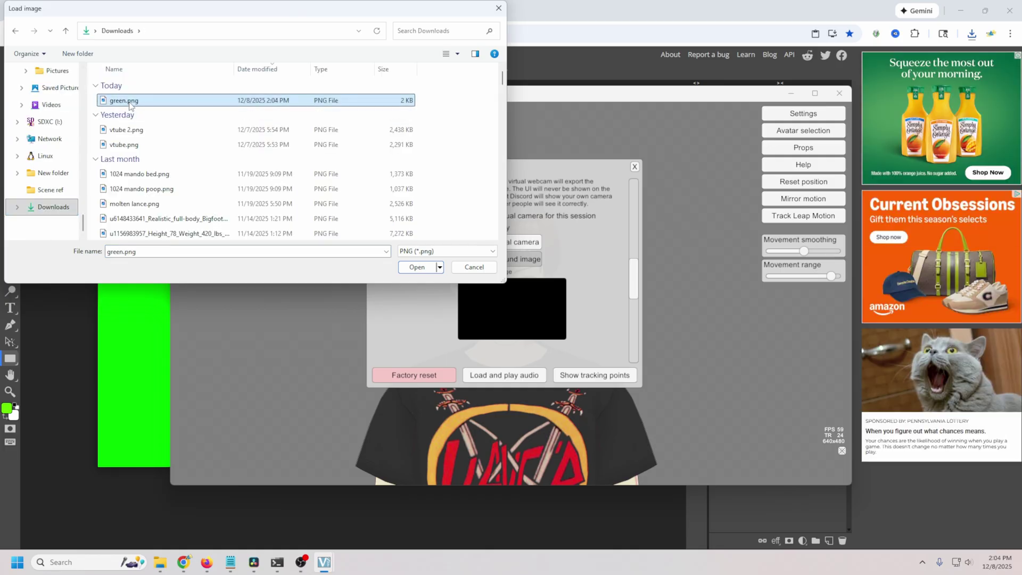
{"action": "left_click", "coordinate": [417, 267]}
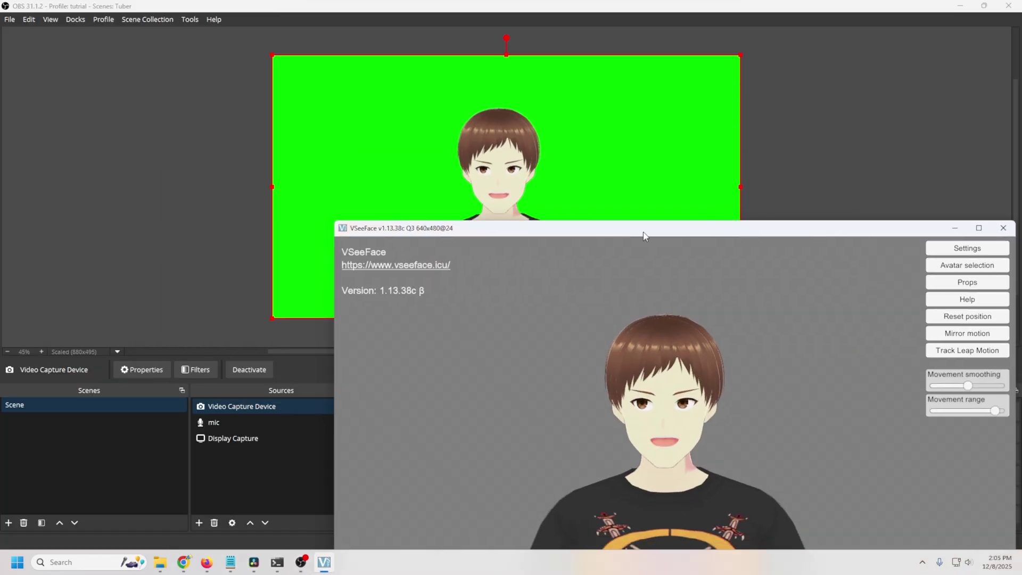
Add a green Chroma Key filter to the Video Capture Device source
{"action": "left_click_drag", "start_coordinate": [645, 236], "coordinate": [486, 149]}
{"action": "left_click", "coordinate": [490, 177]}
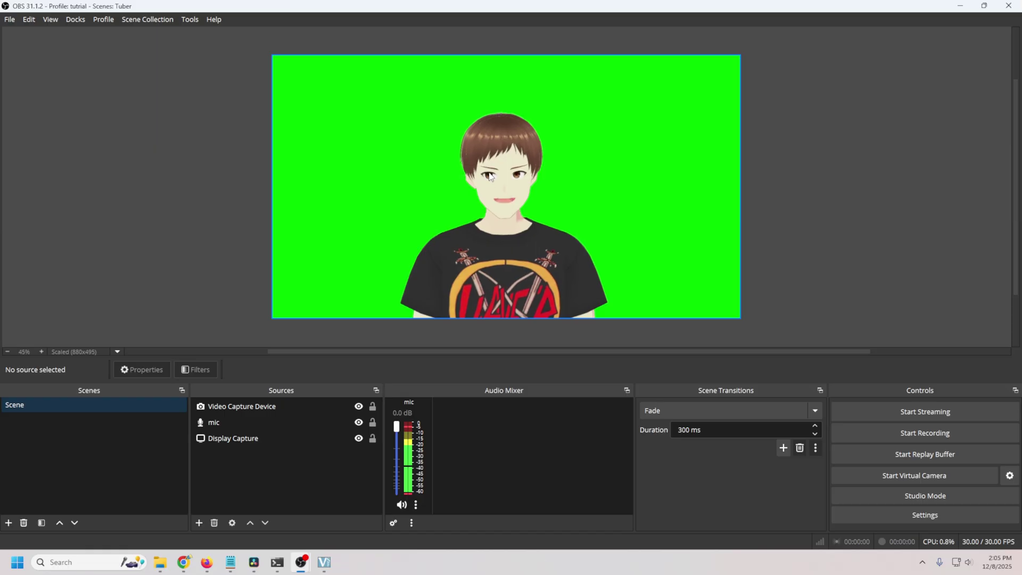
{"action": "left_click", "coordinate": [246, 407]}
{"action": "right_click", "coordinate": [246, 407]}
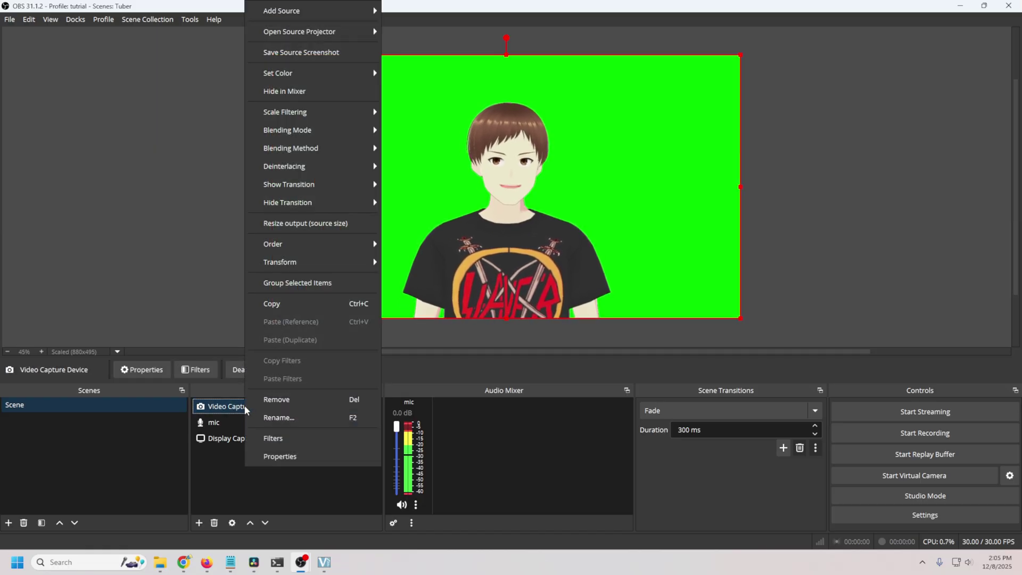
{"action": "left_click", "coordinate": [275, 439]}
{"action": "left_click", "coordinate": [290, 454]}
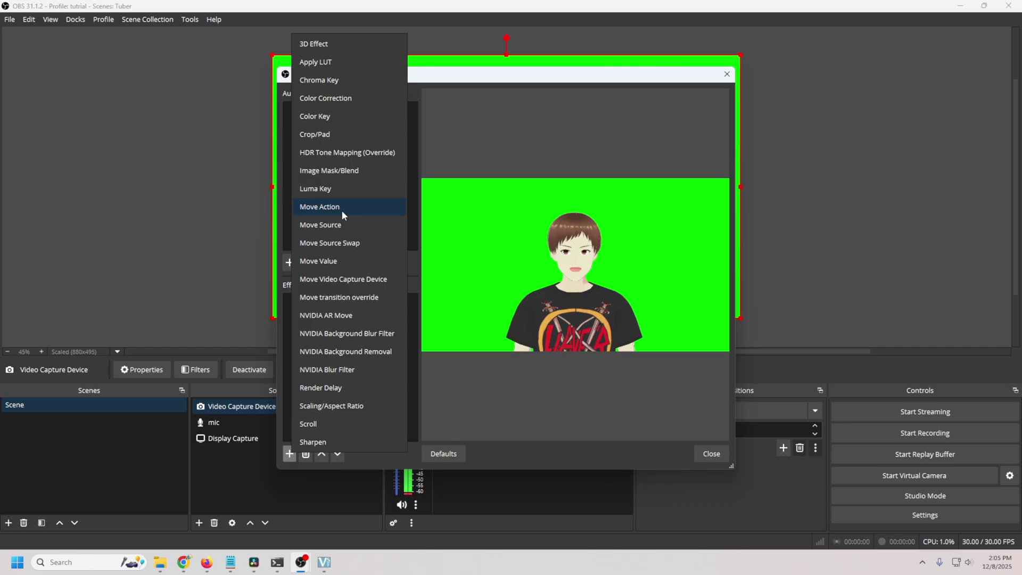
{"action": "left_click", "coordinate": [323, 81]}
{"action": "left_click", "coordinate": [479, 287]}
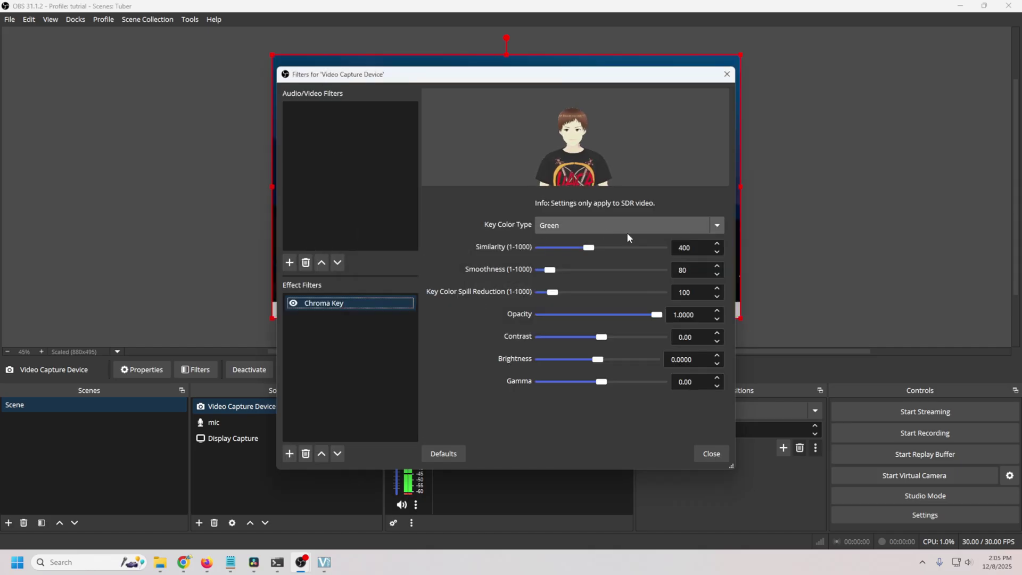
{"action": "left_click", "coordinate": [712, 456]}
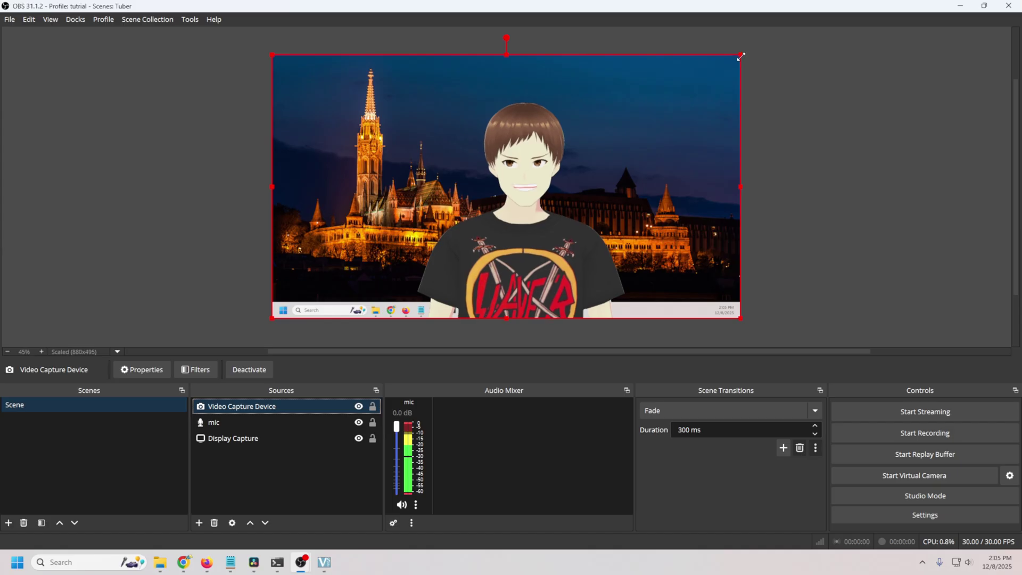
Shrink the avatar source and shift it left, partly past the canvas edge
{"action": "left_click_drag", "start_coordinate": [741, 55], "coordinate": [680, 86]}
{"action": "left_click_drag", "start_coordinate": [478, 297], "coordinate": [360, 299]}
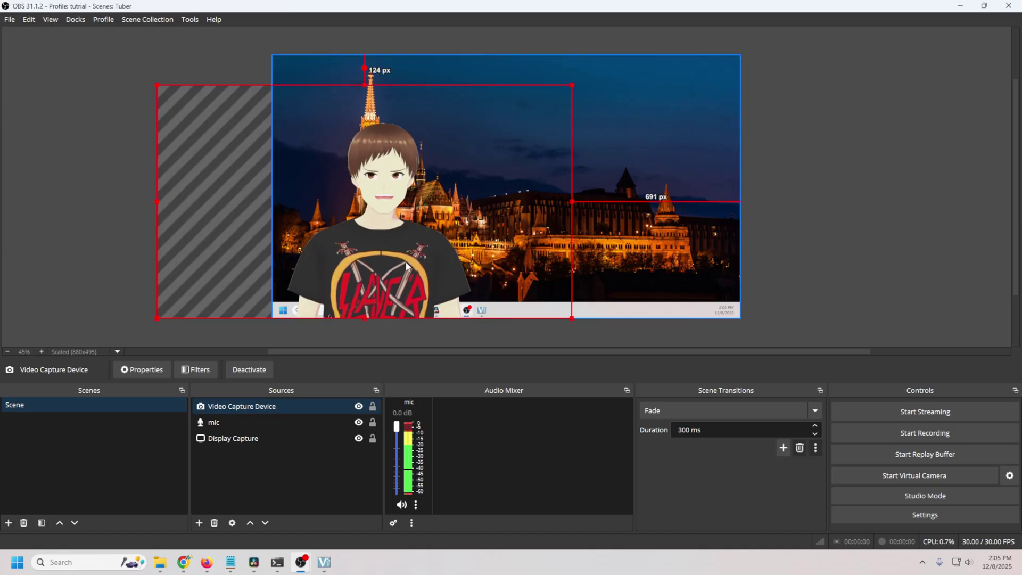
{"action": "left_click", "coordinate": [395, 35]}
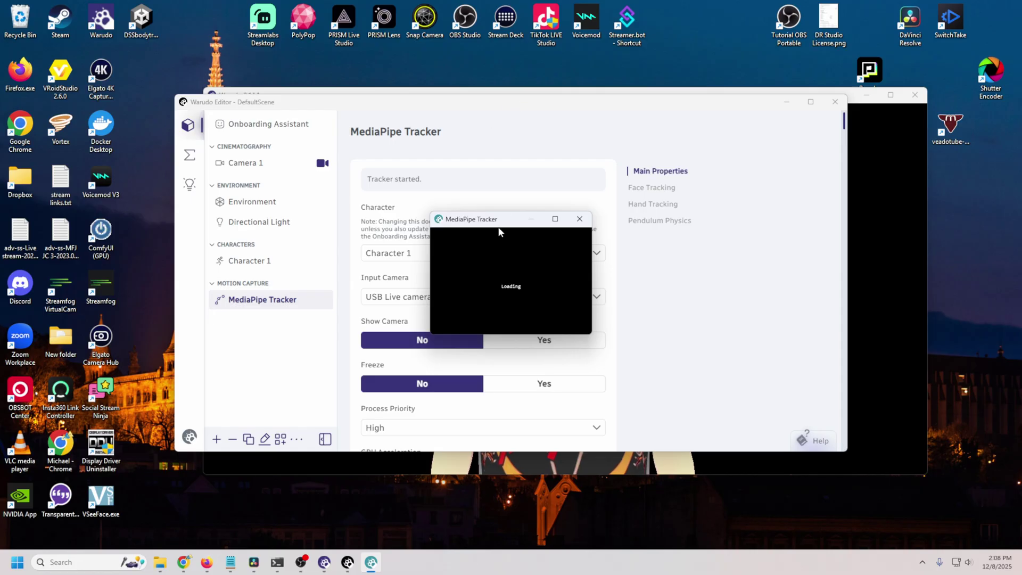
Move the MediaPipe Tracker window aside and calibrate the tracker's face tracking
{"action": "left_click_drag", "start_coordinate": [504, 226], "coordinate": [911, 229]}
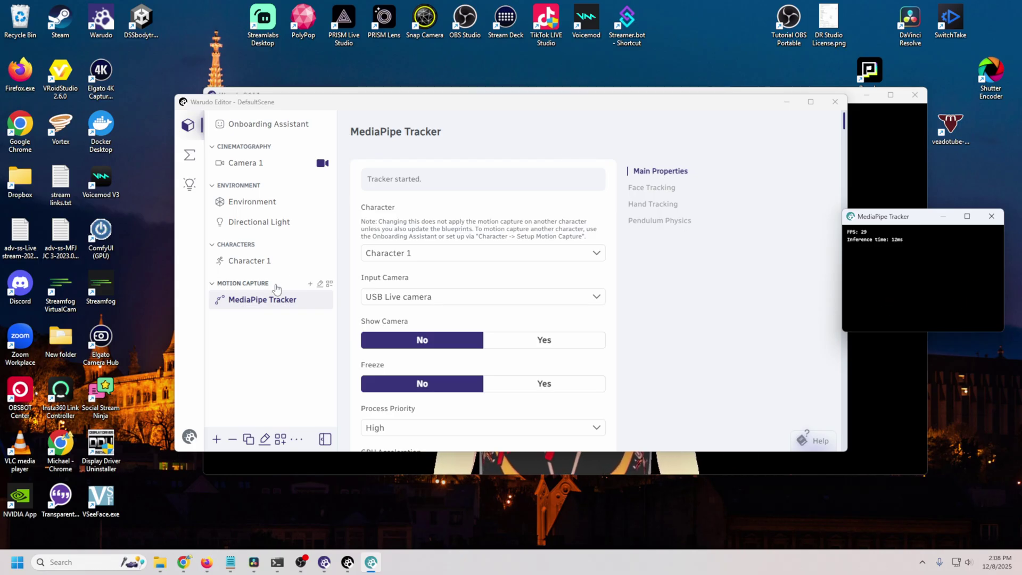
{"action": "left_click", "coordinate": [247, 302]}
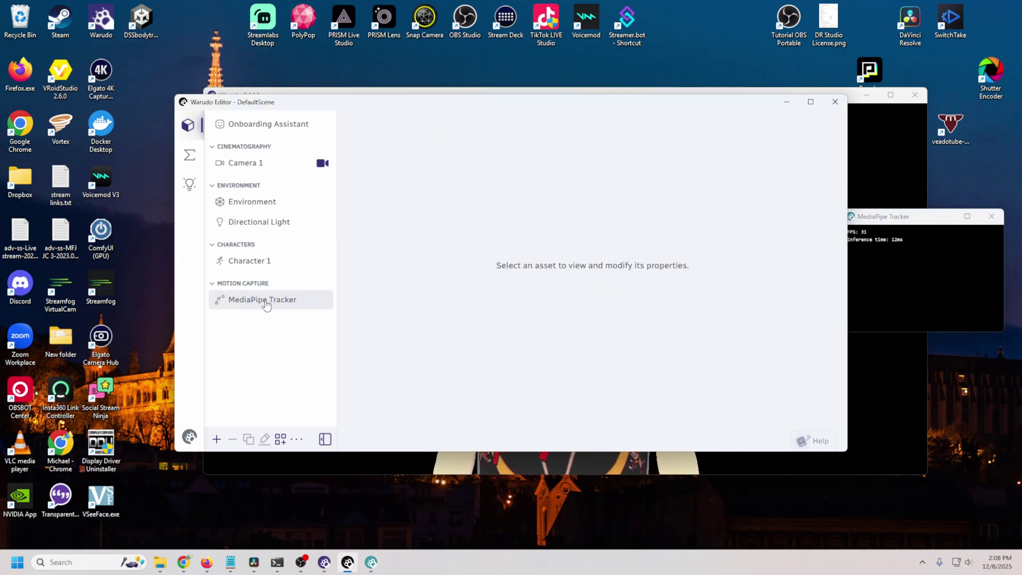
{"action": "left_click", "coordinate": [267, 302]}
{"action": "left_click_drag", "start_coordinate": [563, 109], "coordinate": [528, 132]}
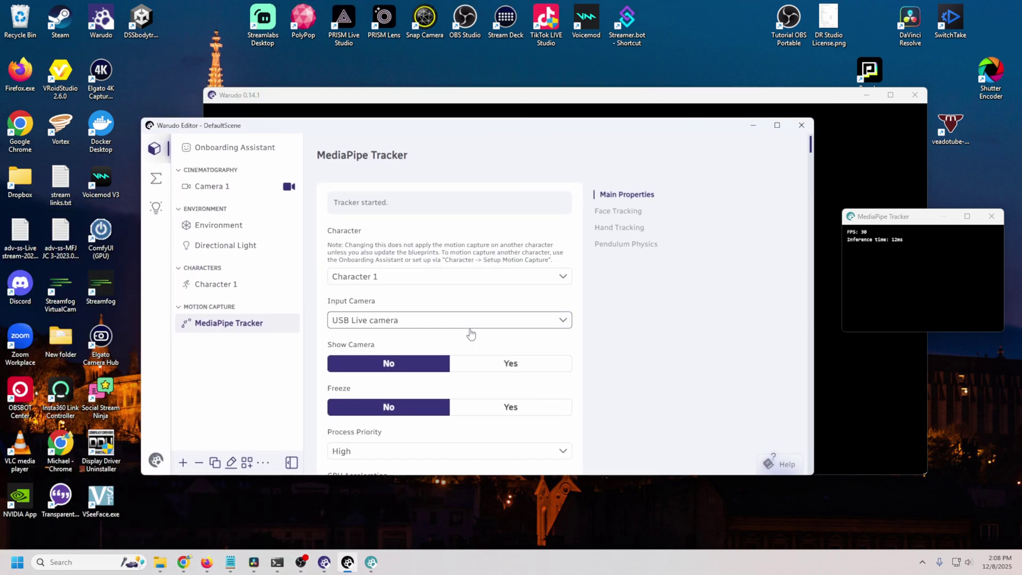
{"action": "scroll", "coordinate": [470, 334], "scroll_direction": "down", "scroll_amount": 8}
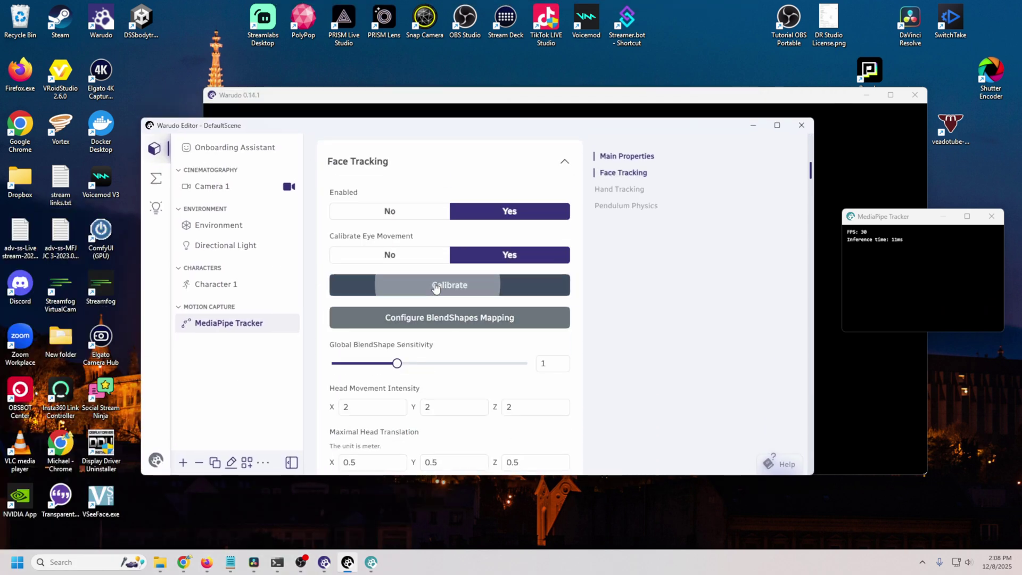
{"action": "left_click", "coordinate": [482, 285]}
Calibrate hand tracking and confirm the hand distance calibration
{"action": "left_click_drag", "start_coordinate": [491, 124], "coordinate": [260, 187]}
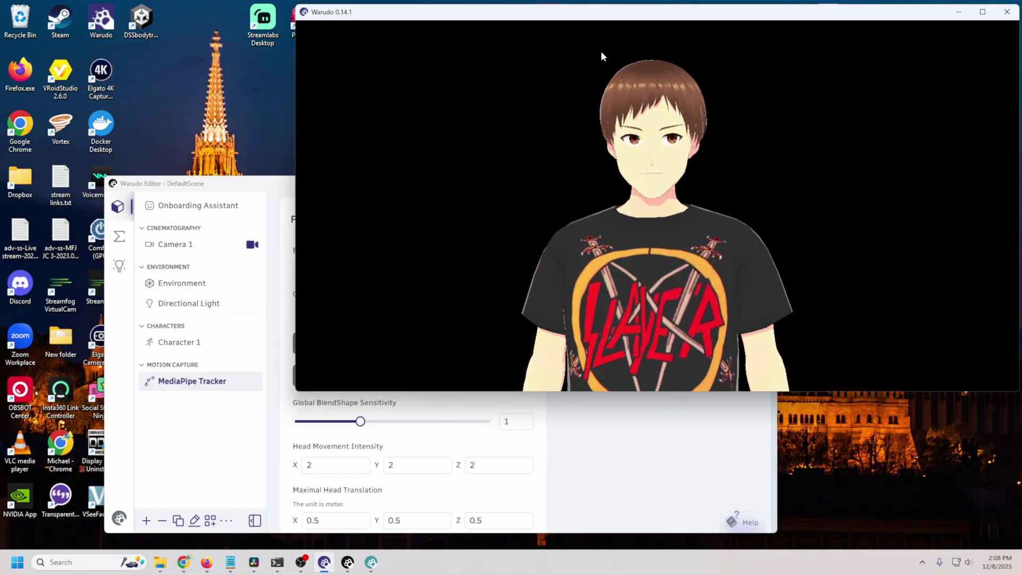
{"action": "left_click", "coordinate": [259, 188]}
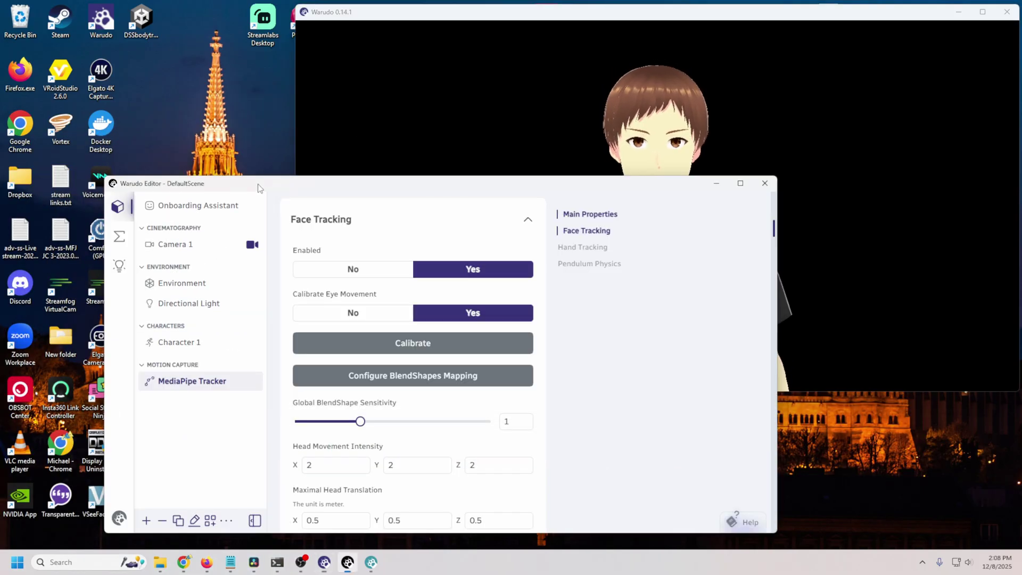
{"action": "scroll", "coordinate": [539, 427], "scroll_direction": "down", "scroll_amount": 6}
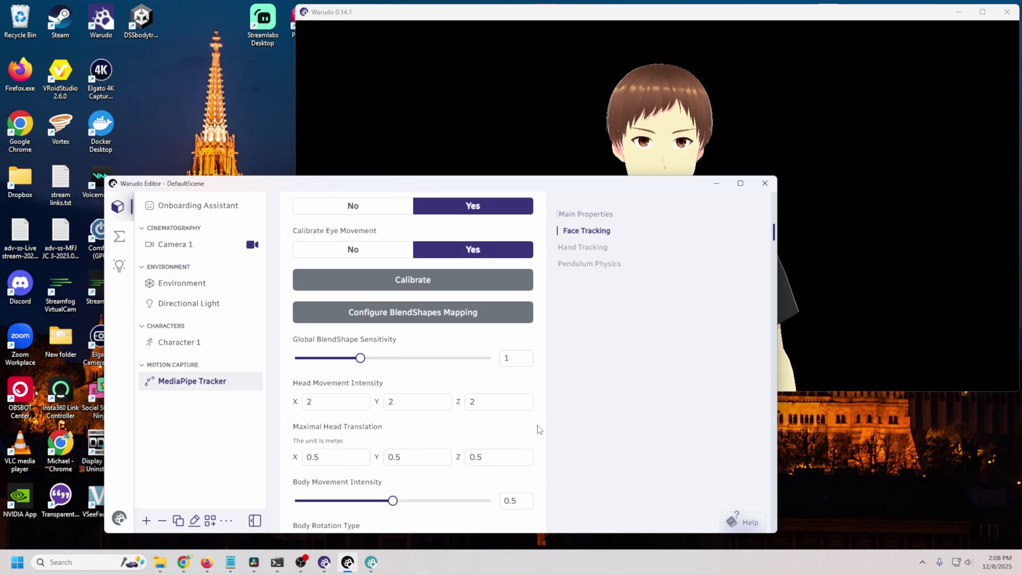
{"action": "scroll", "coordinate": [532, 427], "scroll_direction": "down", "scroll_amount": 7}
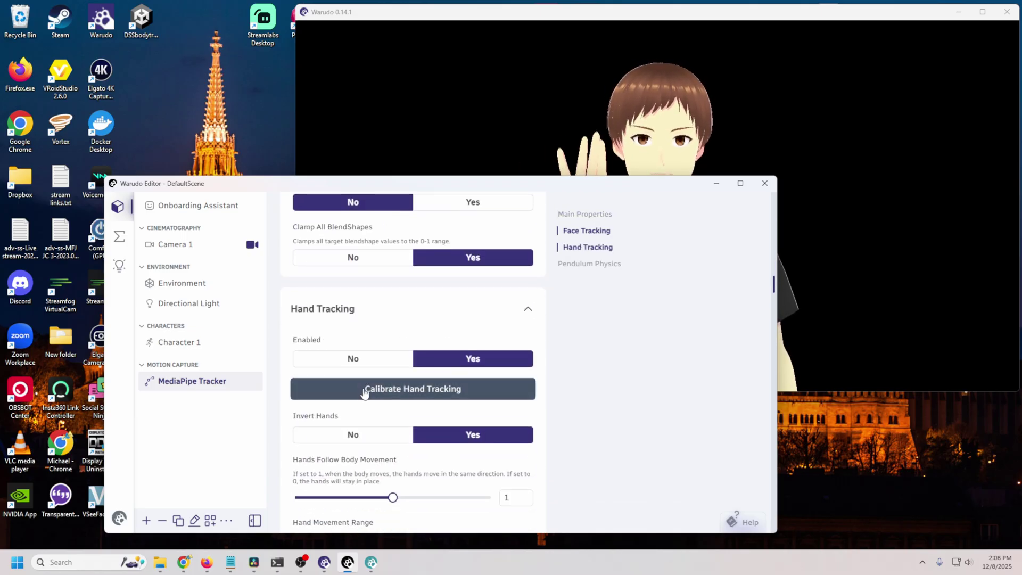
{"action": "left_click", "coordinate": [366, 392]}
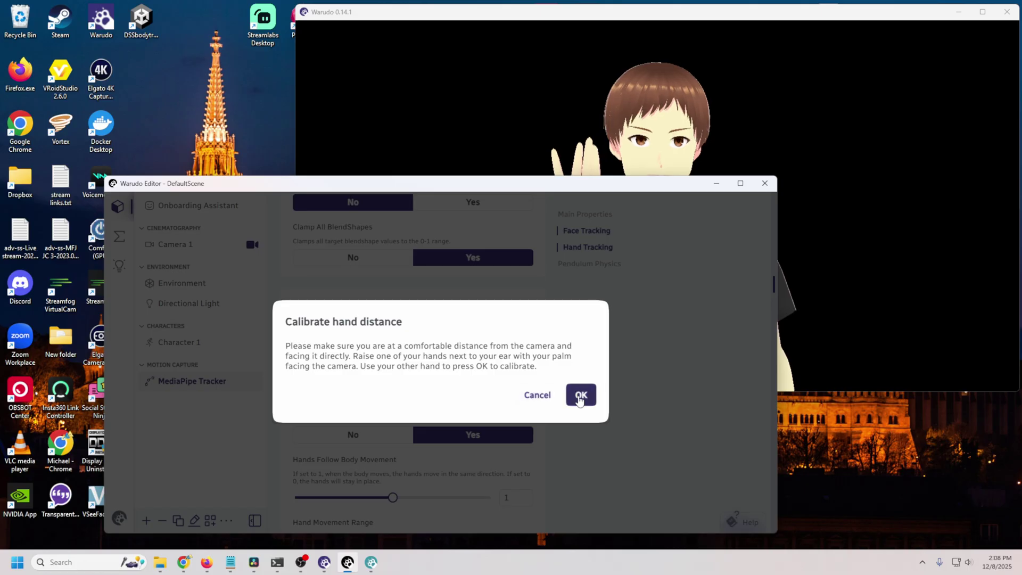
{"action": "left_click", "coordinate": [580, 399]}
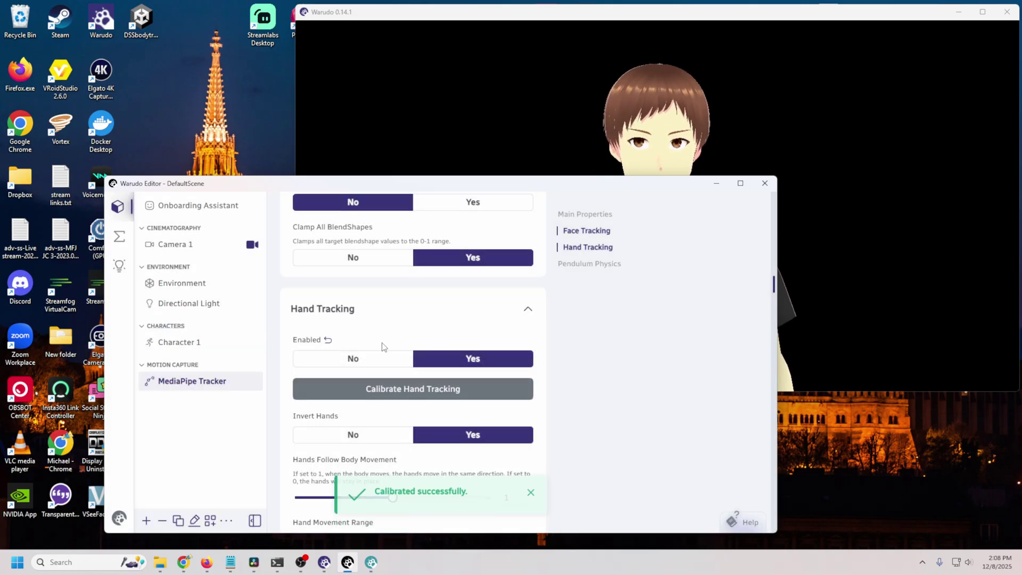
{"action": "scroll", "coordinate": [382, 347], "scroll_direction": "up", "scroll_amount": 10}
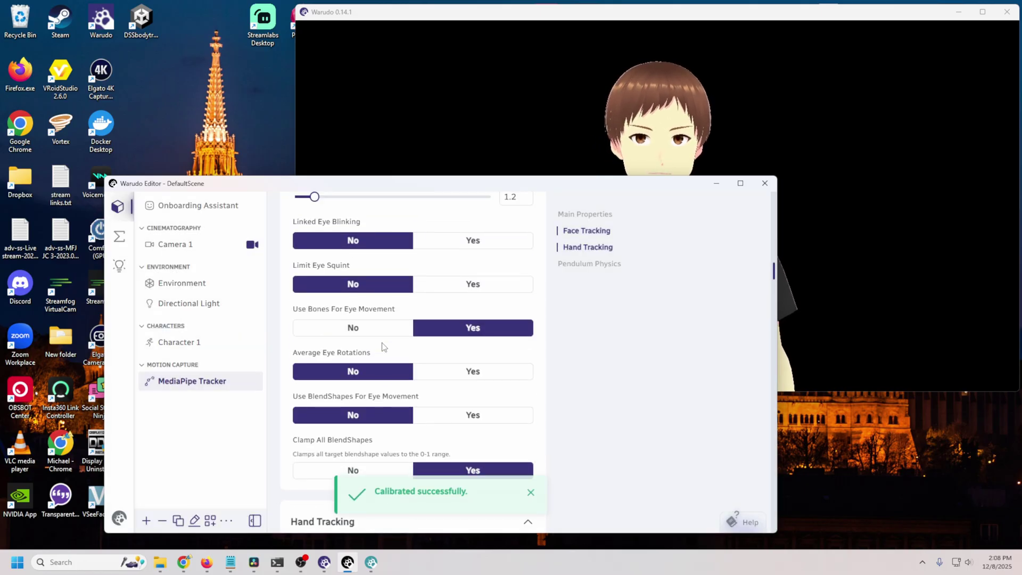
Review Character 1's properties and move the editor window higher on screen
{"action": "left_click", "coordinate": [148, 344]}
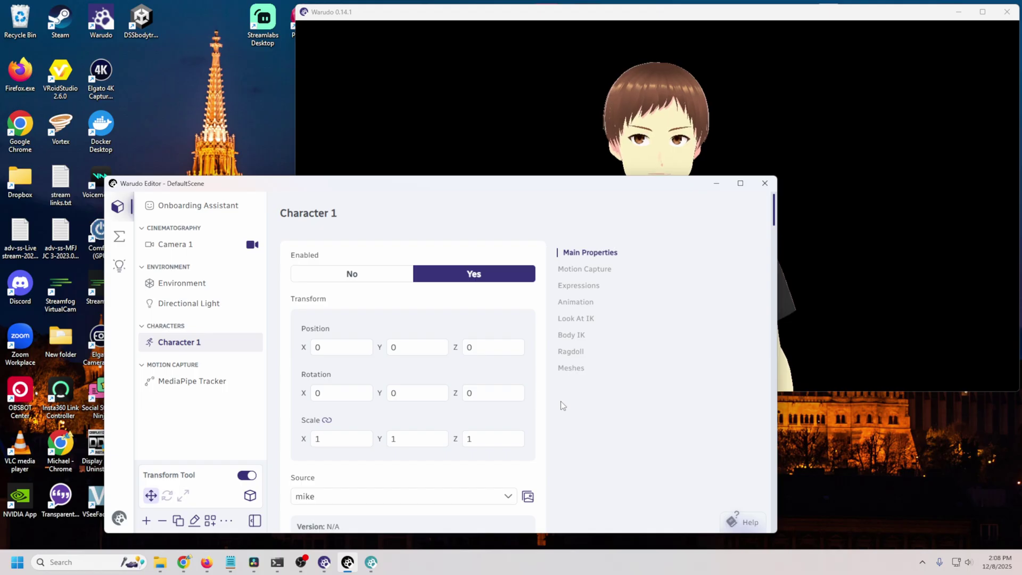
{"action": "scroll", "coordinate": [561, 401], "scroll_direction": "down", "scroll_amount": 5}
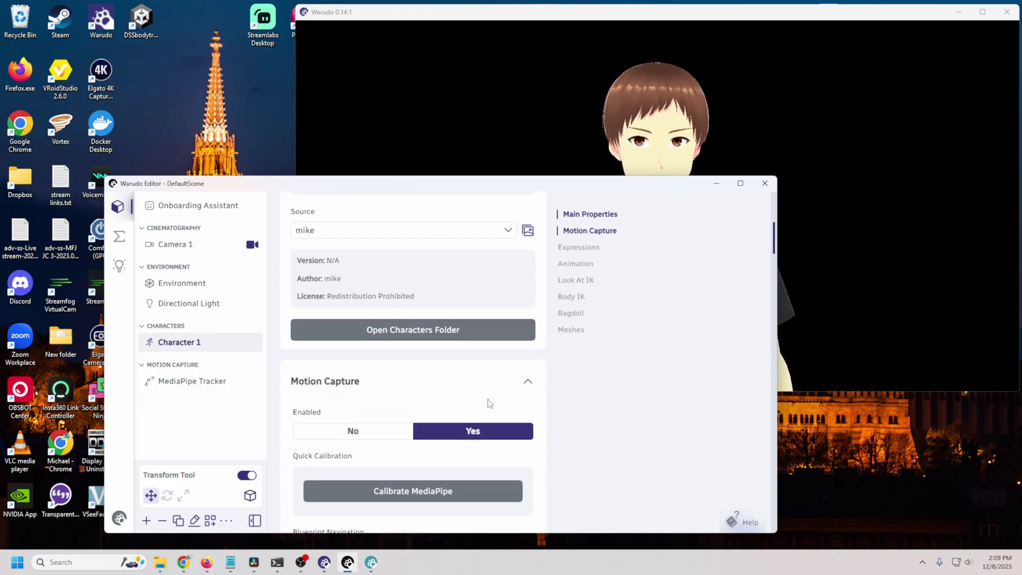
{"action": "scroll", "coordinate": [358, 383], "scroll_direction": "down", "scroll_amount": 3}
{"action": "scroll", "coordinate": [359, 378], "scroll_direction": "down", "scroll_amount": 3}
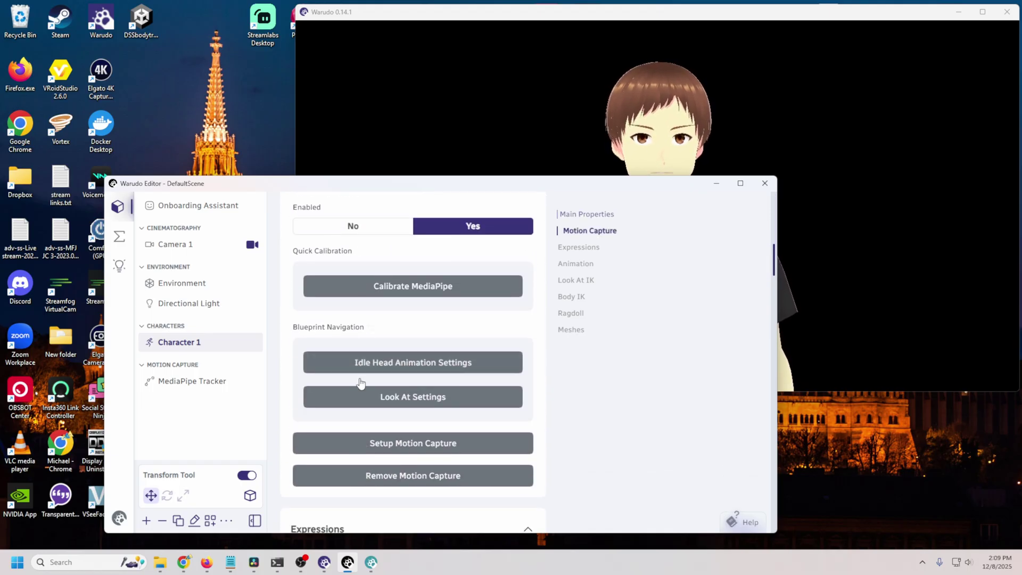
{"action": "scroll", "coordinate": [359, 379], "scroll_direction": "up", "scroll_amount": 2}
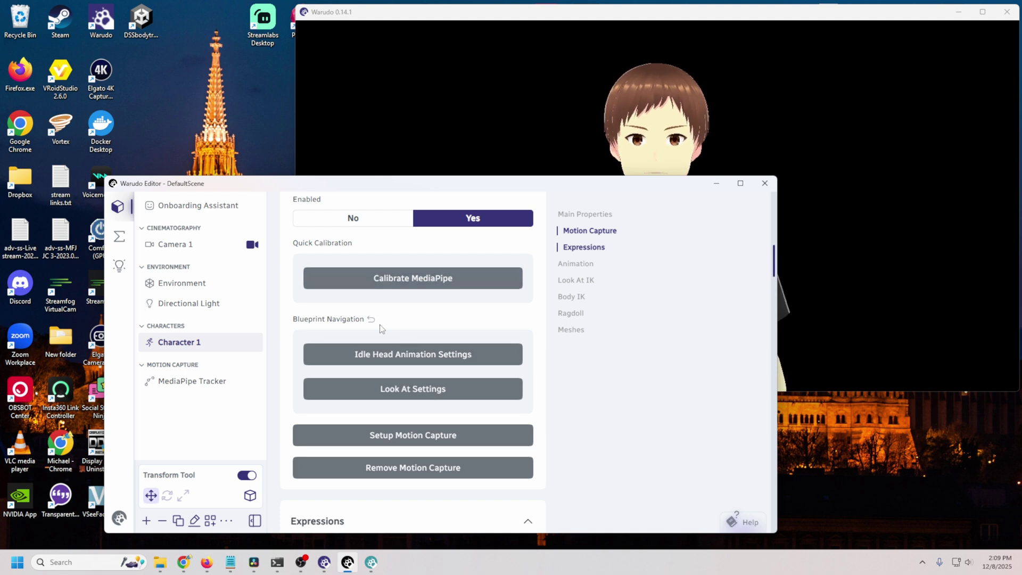
{"action": "scroll", "coordinate": [401, 310], "scroll_direction": "up", "scroll_amount": 1}
{"action": "scroll", "coordinate": [384, 314], "scroll_direction": "down", "scroll_amount": 3}
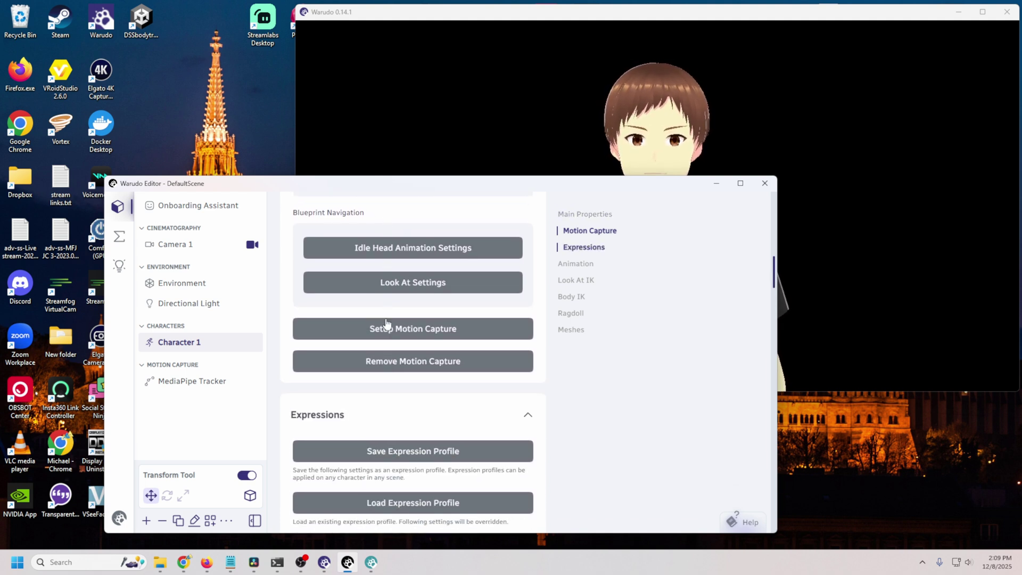
{"action": "left_click_drag", "start_coordinate": [394, 183], "coordinate": [355, 303]}
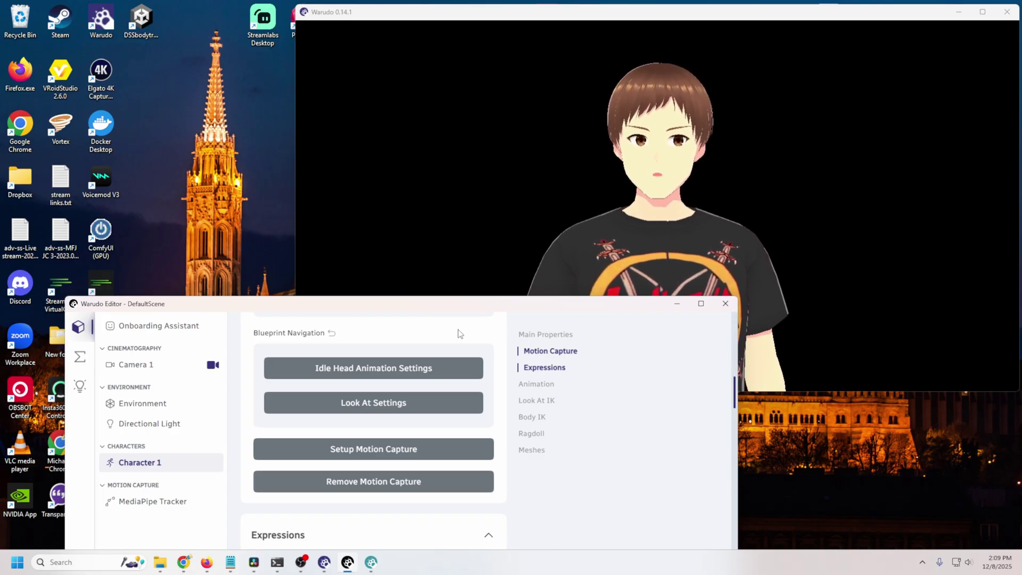
{"action": "left_click_drag", "start_coordinate": [435, 311], "coordinate": [419, 118]}
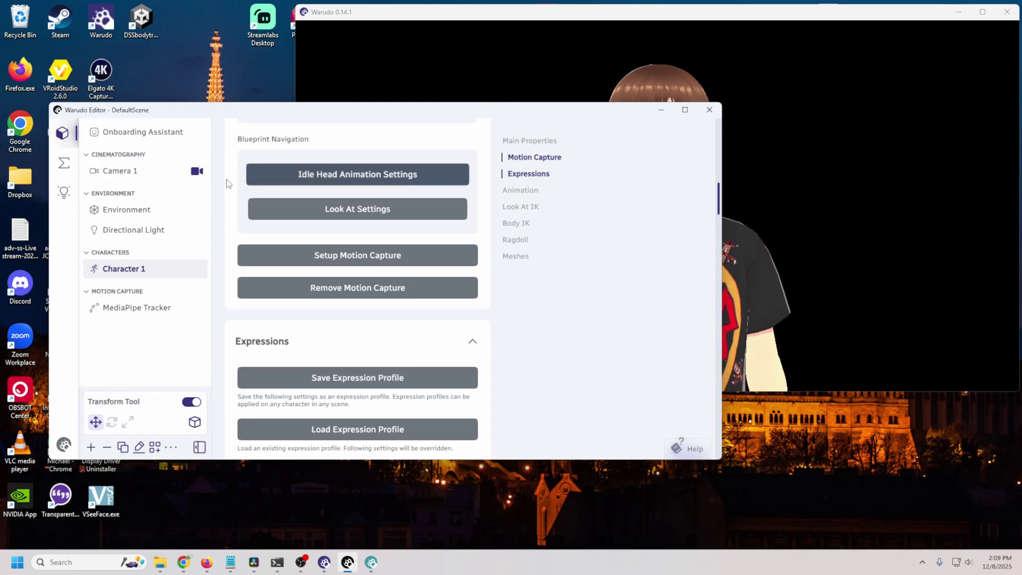
{"action": "scroll", "coordinate": [360, 341], "scroll_direction": "down", "scroll_amount": 5}
Review the MediaPipe Tracker's face and hand tracking settings, then select Camera 1
{"action": "left_click", "coordinate": [137, 307]}
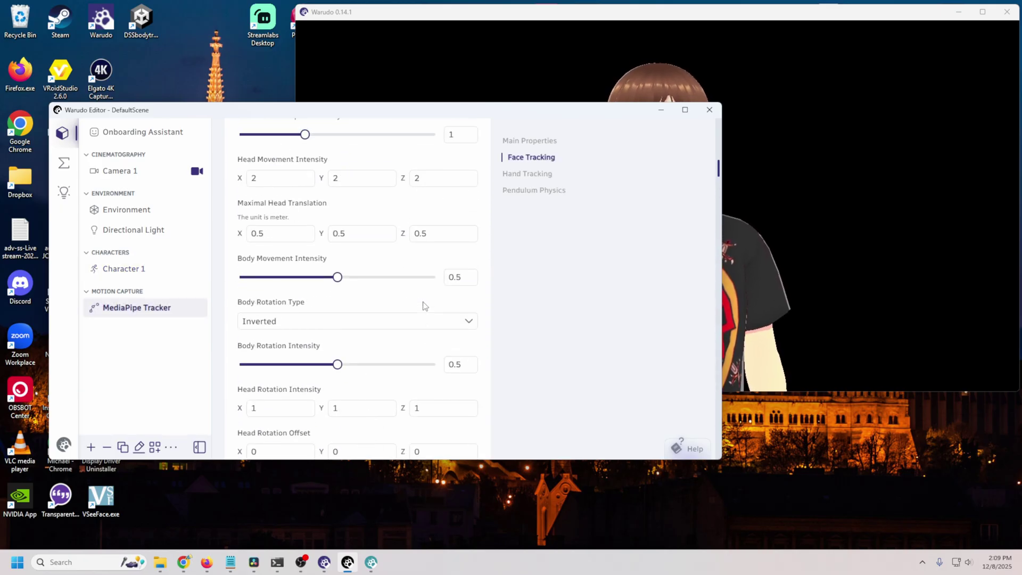
{"action": "scroll", "coordinate": [422, 301], "scroll_direction": "up", "scroll_amount": 4}
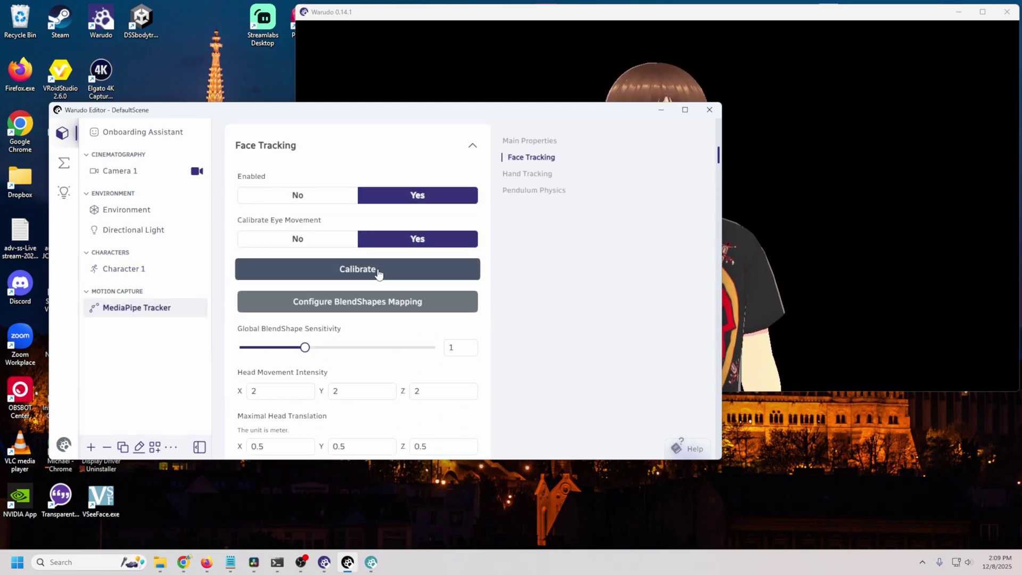
{"action": "scroll", "coordinate": [377, 274], "scroll_direction": "up", "scroll_amount": 2}
{"action": "scroll", "coordinate": [378, 274], "scroll_direction": "up", "scroll_amount": 2}
{"action": "scroll", "coordinate": [461, 367], "scroll_direction": "down", "scroll_amount": 10}
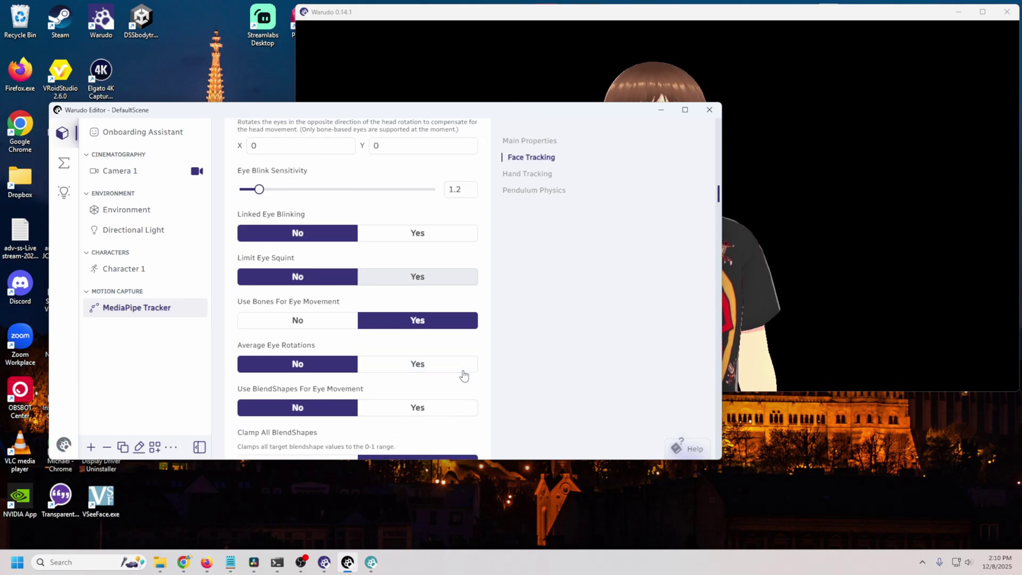
{"action": "scroll", "coordinate": [453, 374], "scroll_direction": "down", "scroll_amount": 3}
{"action": "scroll", "coordinate": [403, 372], "scroll_direction": "down", "scroll_amount": 7}
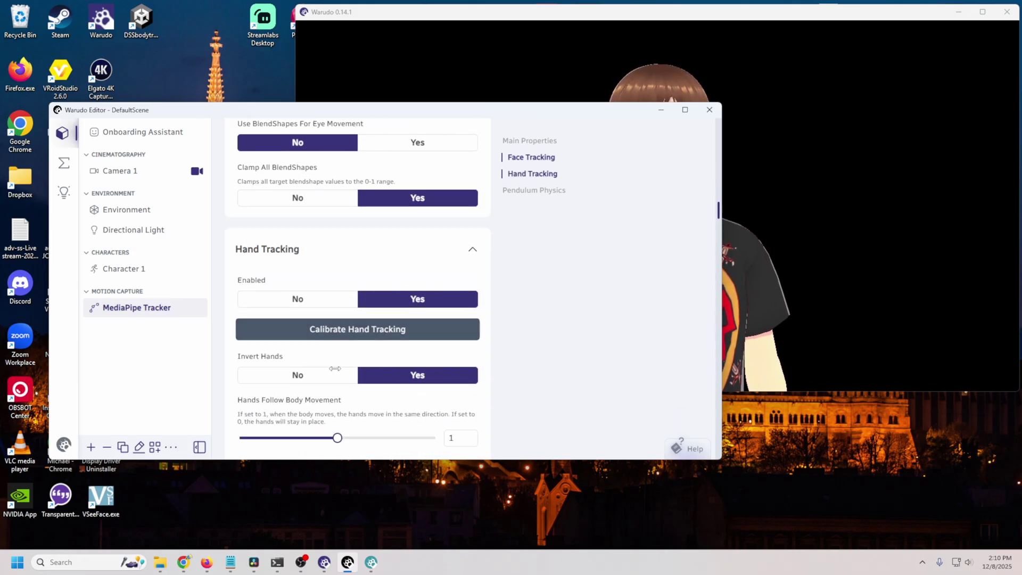
{"action": "scroll", "coordinate": [377, 364], "scroll_direction": "down", "scroll_amount": 15}
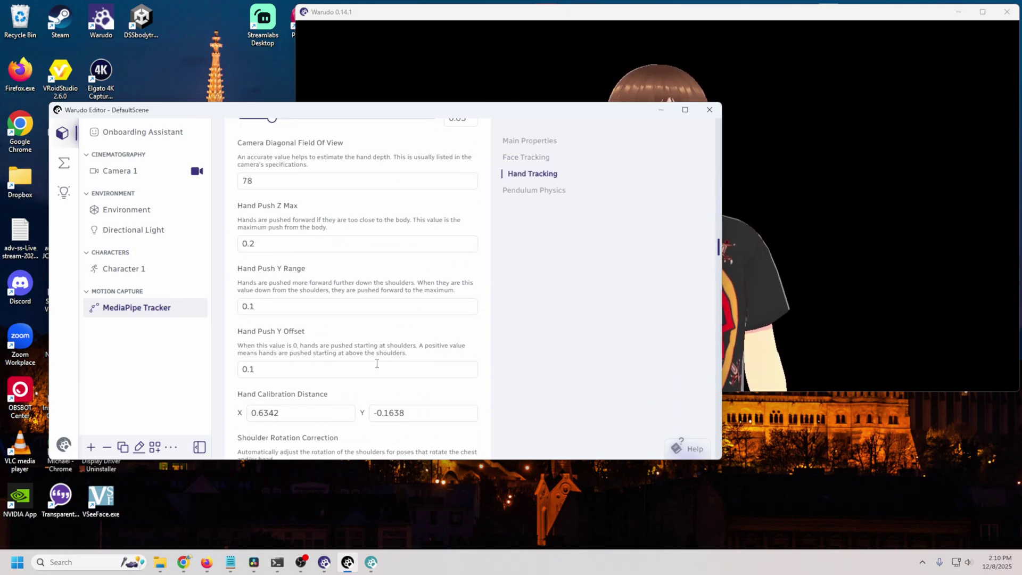
{"action": "left_click", "coordinate": [117, 170]}
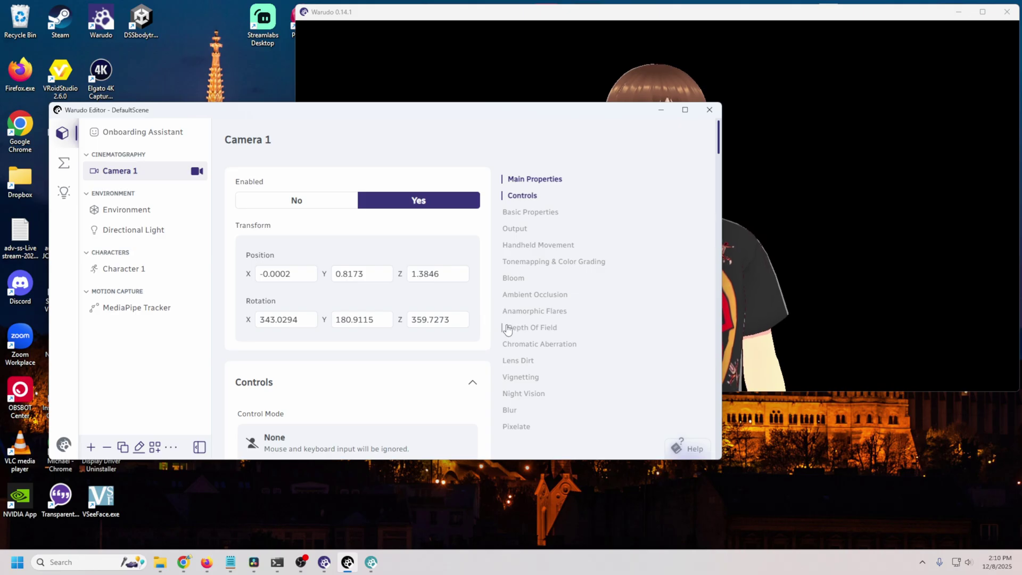
Check Camera 1's Output settings, virtual camera output off, and bring the avatar preview forward
{"action": "scroll", "coordinate": [390, 395], "scroll_direction": "down", "scroll_amount": 3}
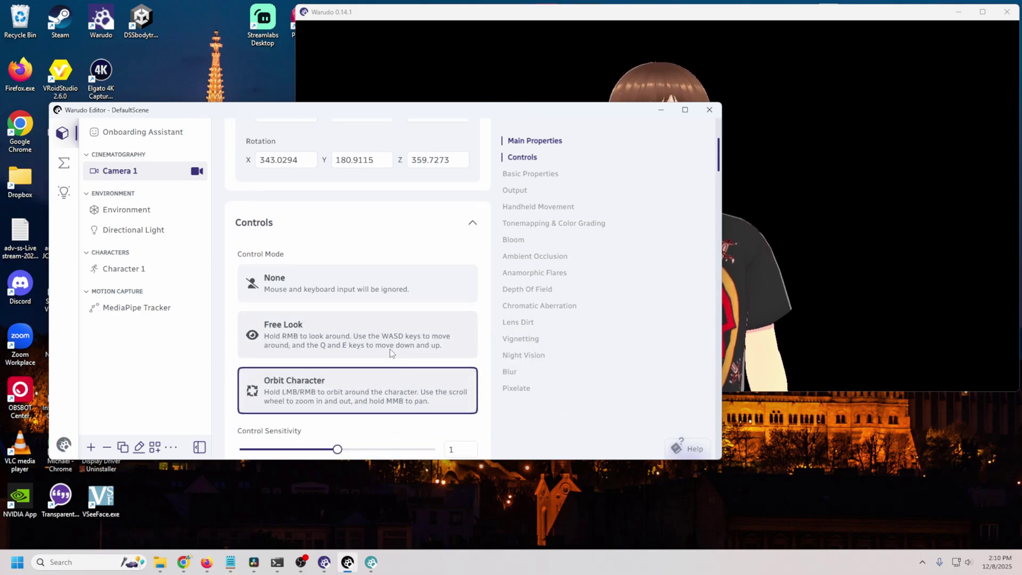
{"action": "scroll", "coordinate": [367, 308], "scroll_direction": "down", "scroll_amount": 12}
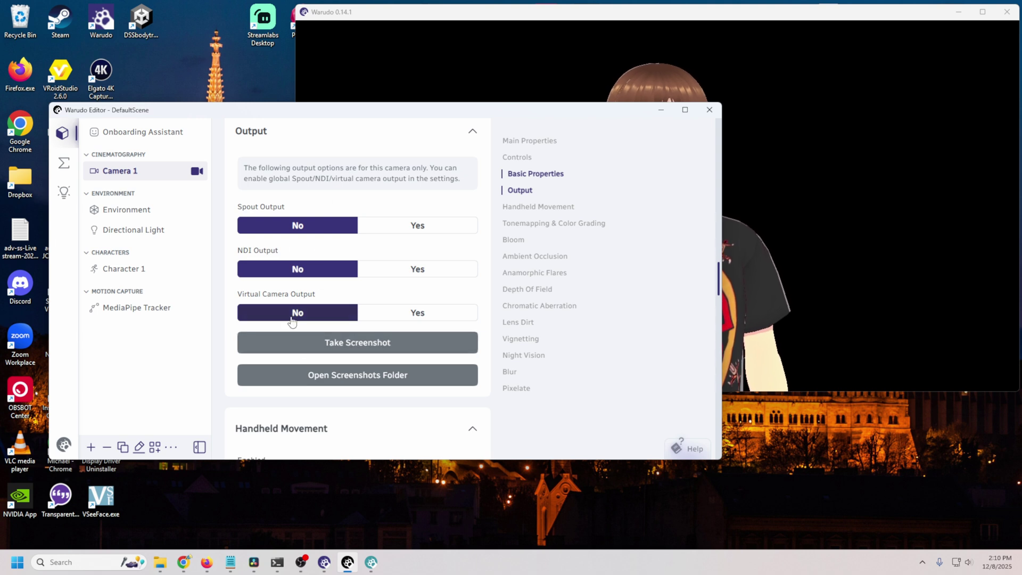
{"action": "scroll", "coordinate": [395, 358], "scroll_direction": "down", "scroll_amount": 4}
{"action": "scroll", "coordinate": [394, 361], "scroll_direction": "up", "scroll_amount": 4}
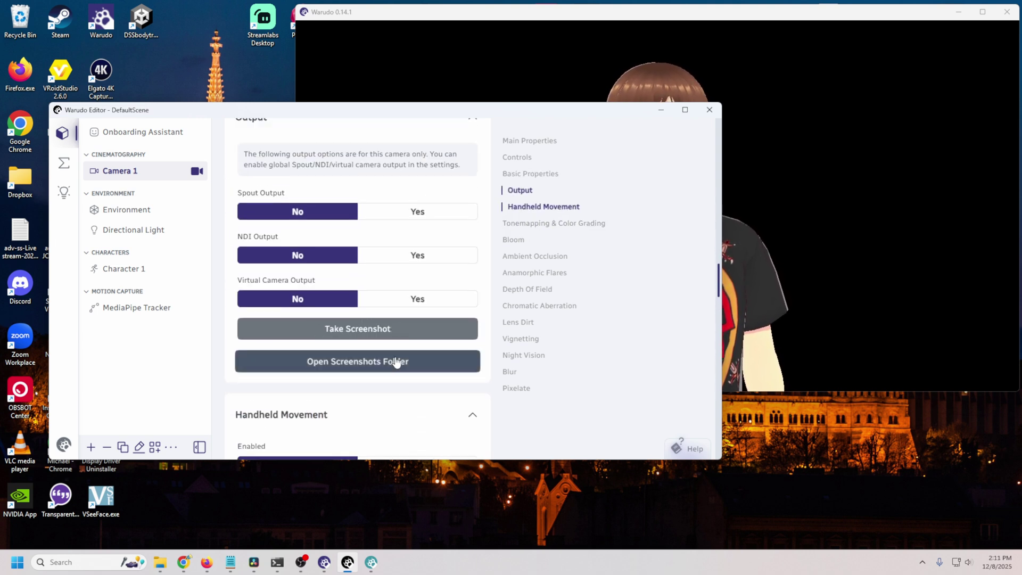
{"action": "scroll", "coordinate": [373, 338], "scroll_direction": "up", "scroll_amount": 1}
{"action": "scroll", "coordinate": [384, 349], "scroll_direction": "down", "scroll_amount": 1}
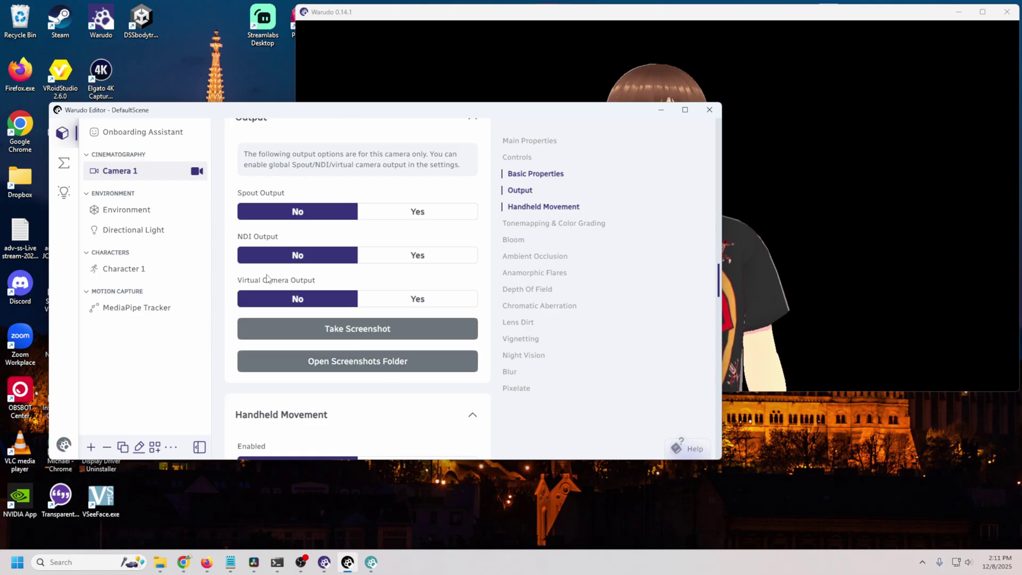
{"action": "left_click_drag", "start_coordinate": [401, 117], "coordinate": [378, 202]}
{"action": "left_click", "coordinate": [547, 50]}
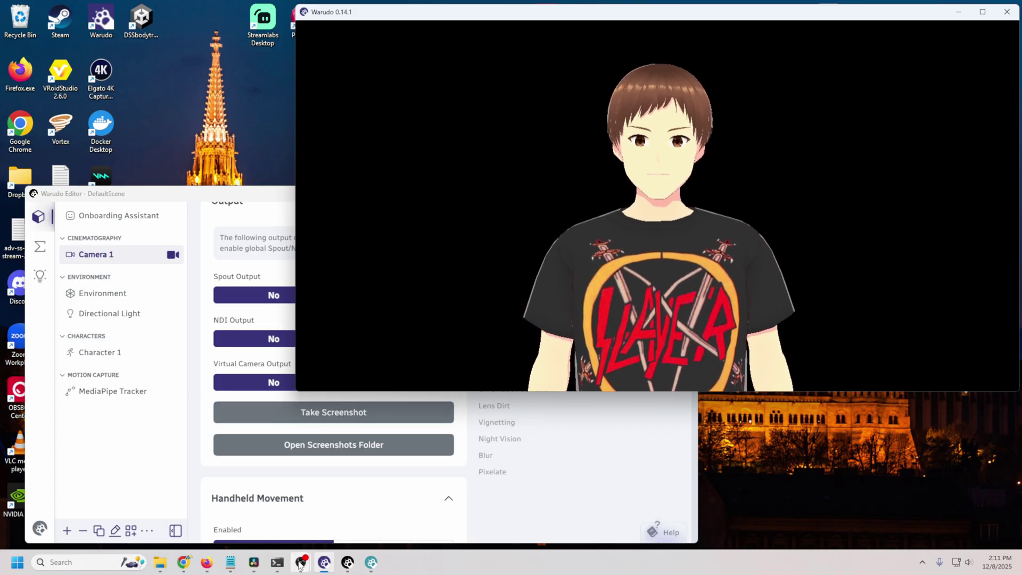
In OBS, add a Game Capture source named 'warudo' to the scene
{"action": "mouse_move", "coordinate": [301, 562]}
{"action": "left_click", "coordinate": [344, 497]}
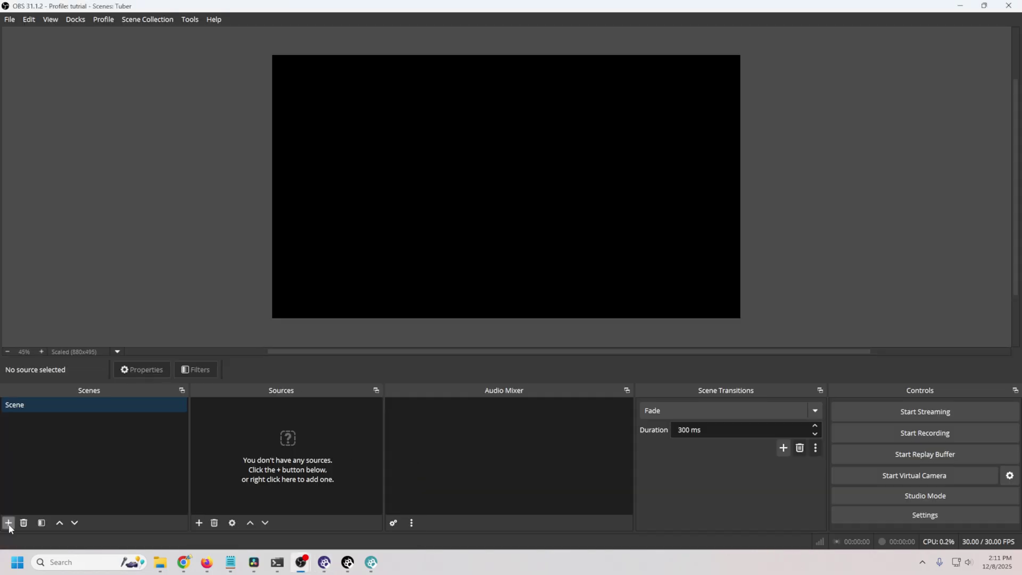
{"action": "left_click", "coordinate": [198, 523]}
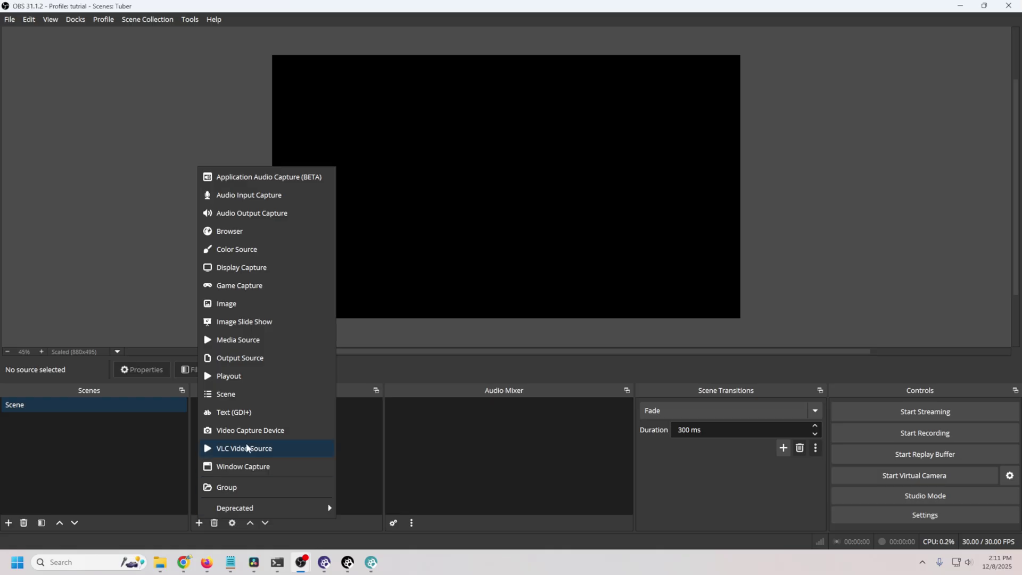
{"action": "left_click", "coordinate": [240, 285]}
{"action": "type", "text": "waru"}
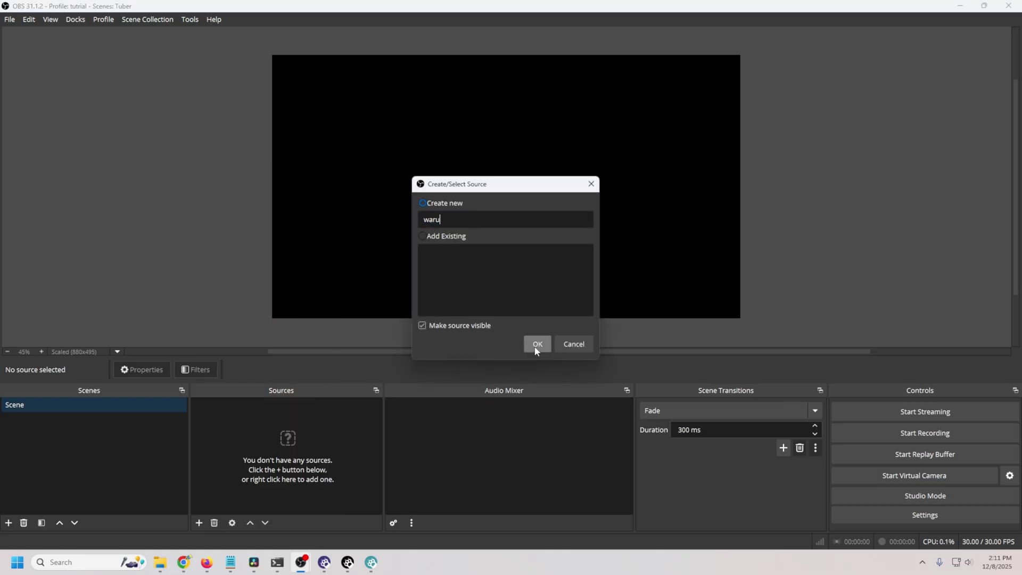
{"action": "type", "text": "do"}
{"action": "left_click", "coordinate": [537, 344]}
Capture the Warudo 0.14.1 window with transparency, scale it to full canvas height, shift right
{"action": "left_click", "coordinate": [470, 283]}
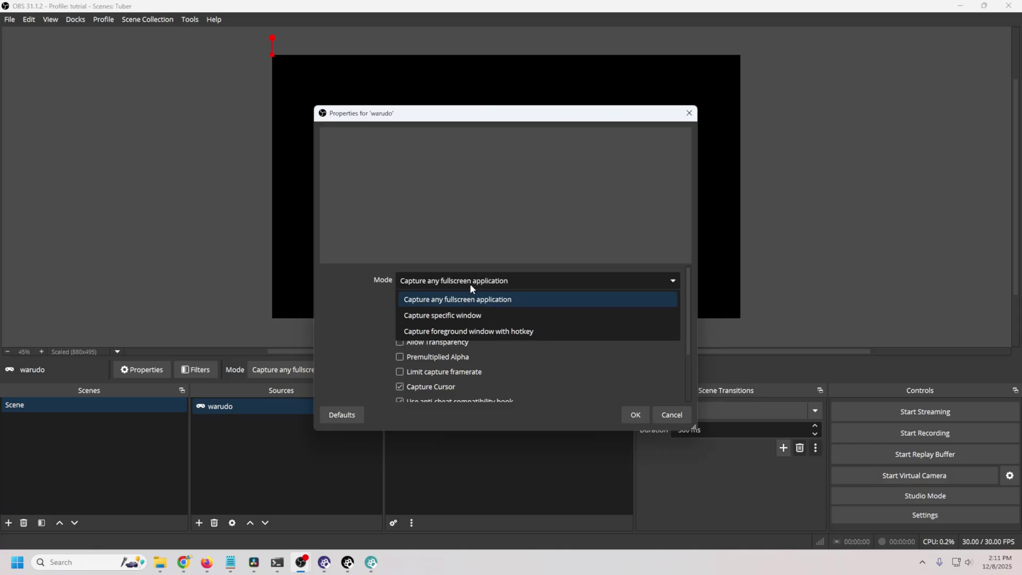
{"action": "left_click", "coordinate": [451, 312]}
{"action": "left_click", "coordinate": [458, 305]}
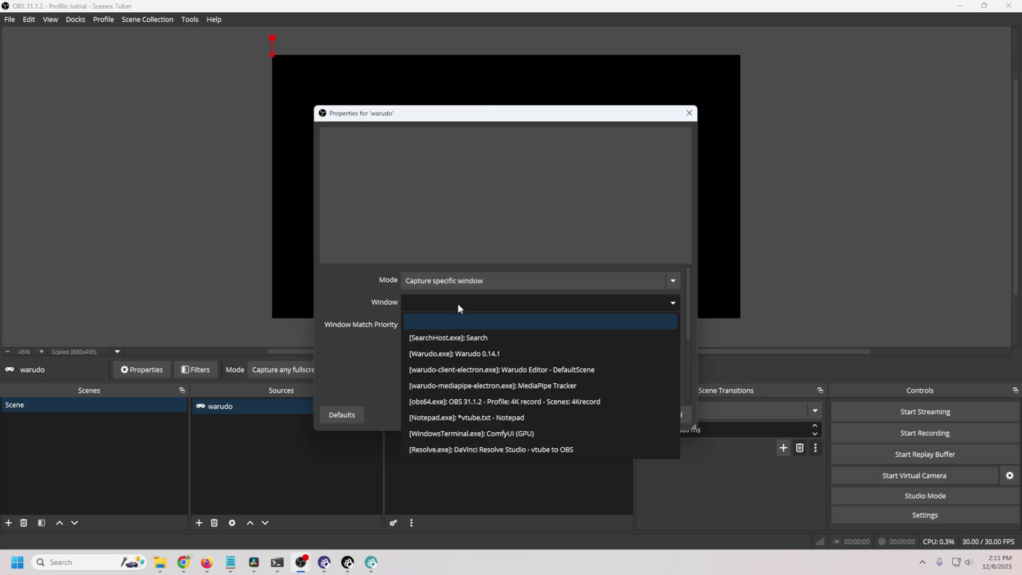
{"action": "left_click", "coordinate": [462, 354]}
{"action": "left_click_drag", "start_coordinate": [511, 118], "coordinate": [488, 141]}
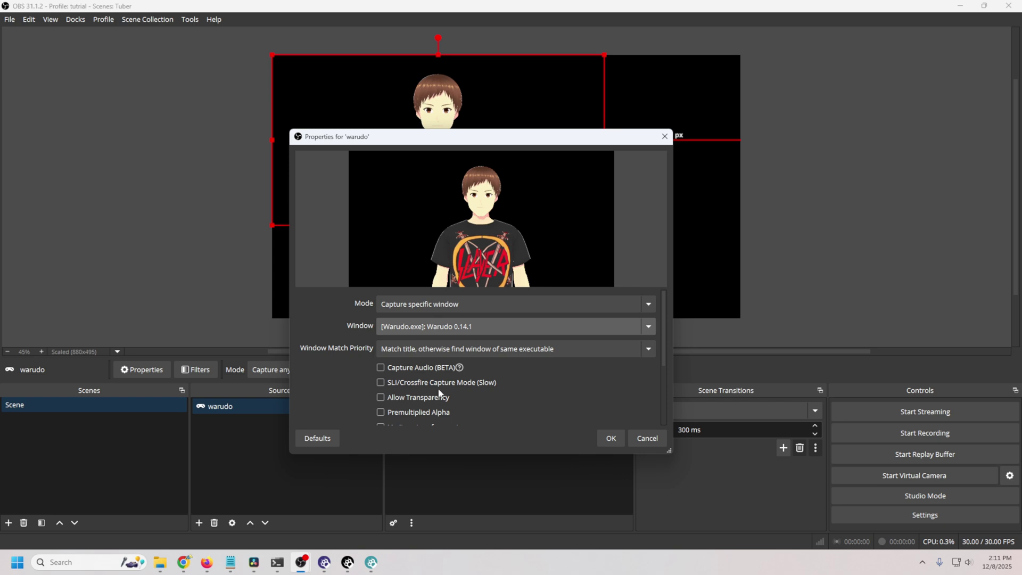
{"action": "left_click", "coordinate": [381, 397]}
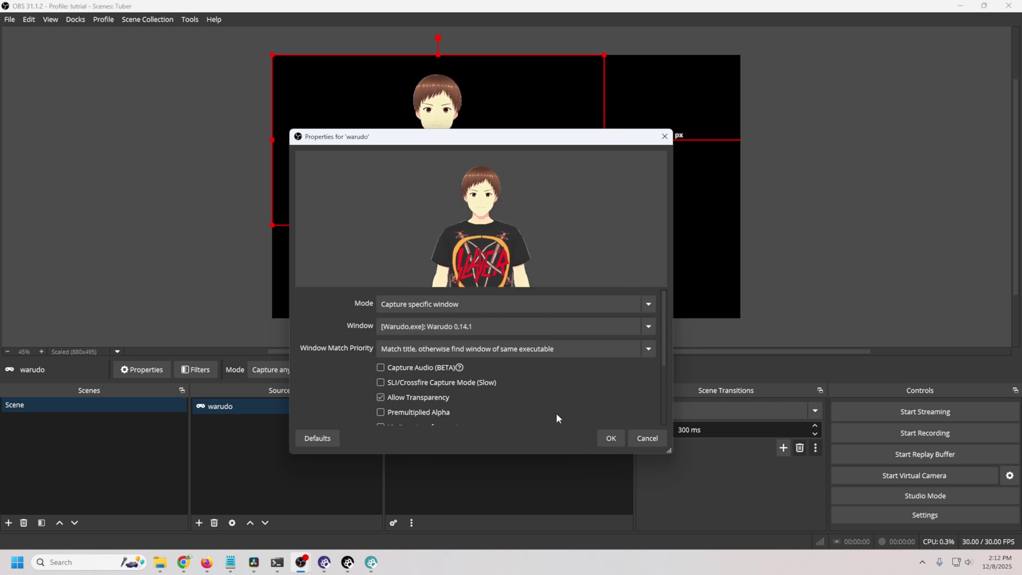
{"action": "scroll", "coordinate": [557, 413], "scroll_direction": "down", "scroll_amount": 1}
{"action": "scroll", "coordinate": [548, 418], "scroll_direction": "down", "scroll_amount": 1}
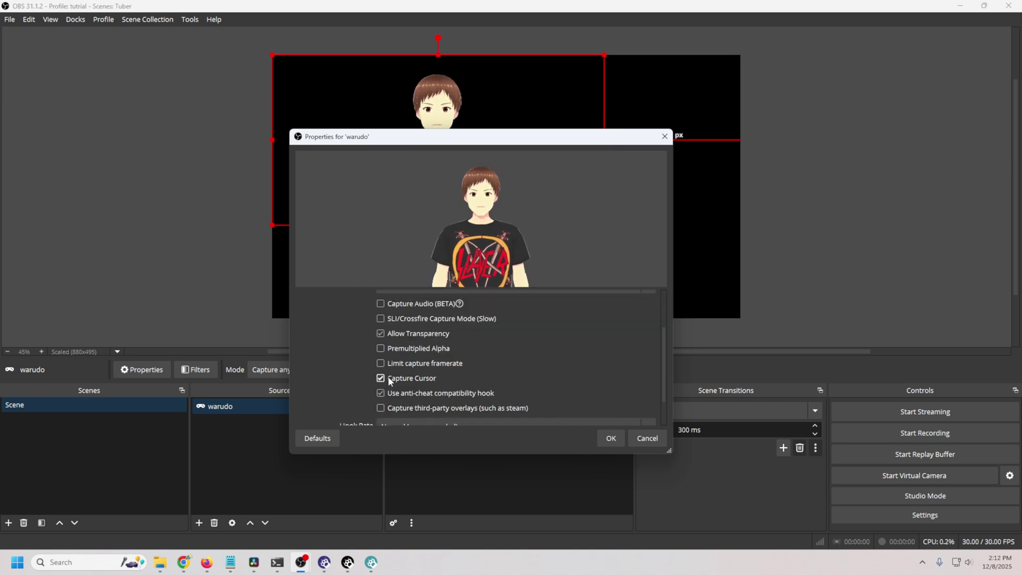
{"action": "left_click", "coordinate": [610, 439]}
{"action": "left_click_drag", "start_coordinate": [604, 226], "coordinate": [719, 318]}
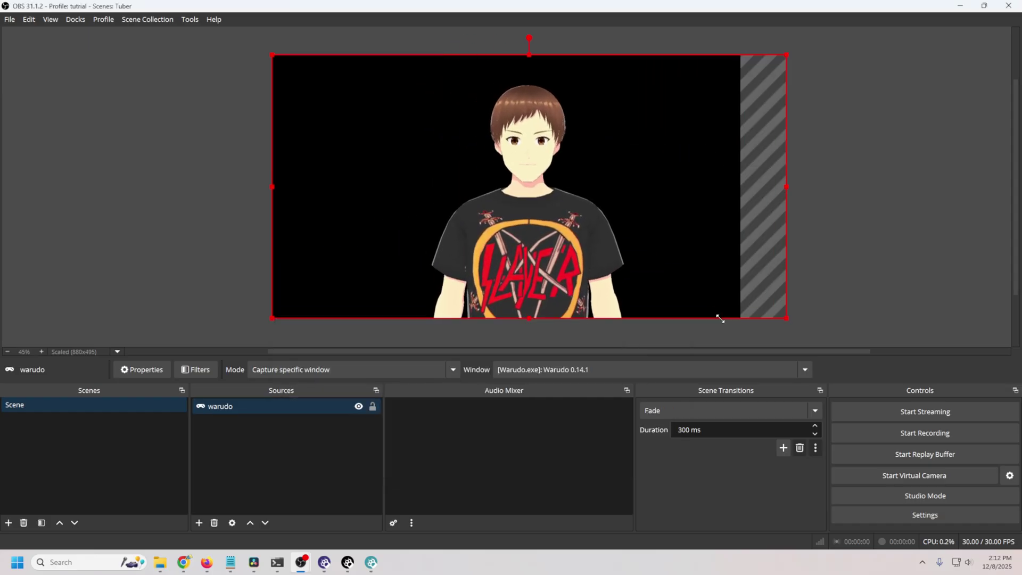
{"action": "left_click_drag", "start_coordinate": [540, 290], "coordinate": [617, 290]}
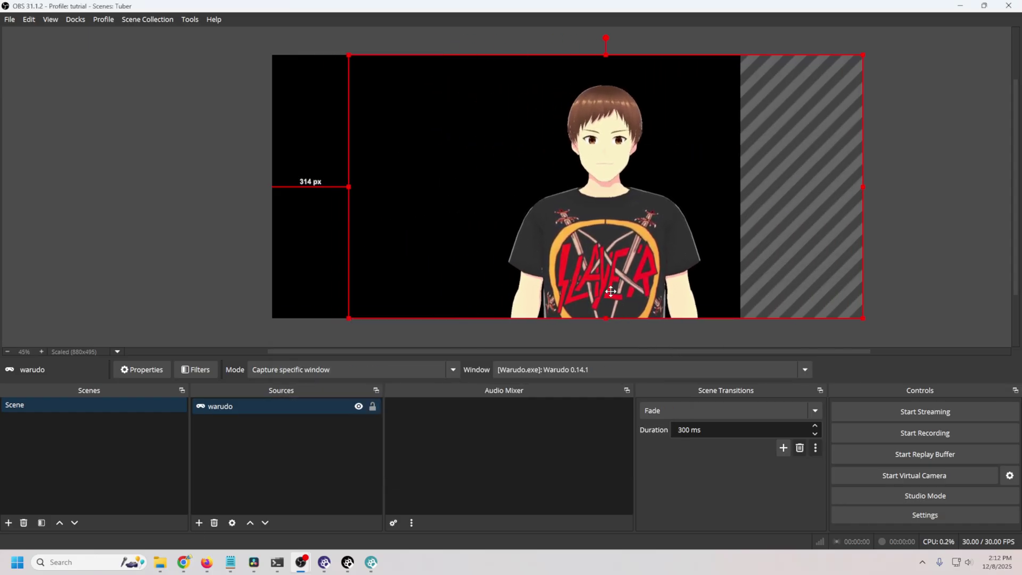
Add a microphone audio input source named 'mic' with default device settings
{"action": "left_click", "coordinate": [202, 526]}
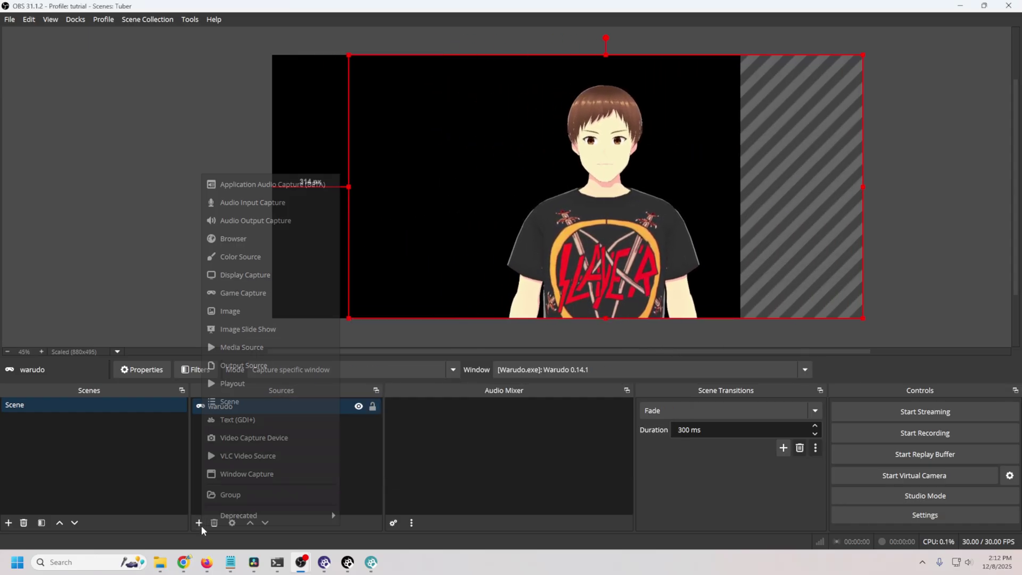
{"action": "left_click", "coordinate": [235, 202]}
{"action": "type", "text": "mic"}
{"action": "key", "text": "Return"}
{"action": "left_click", "coordinate": [634, 417]}
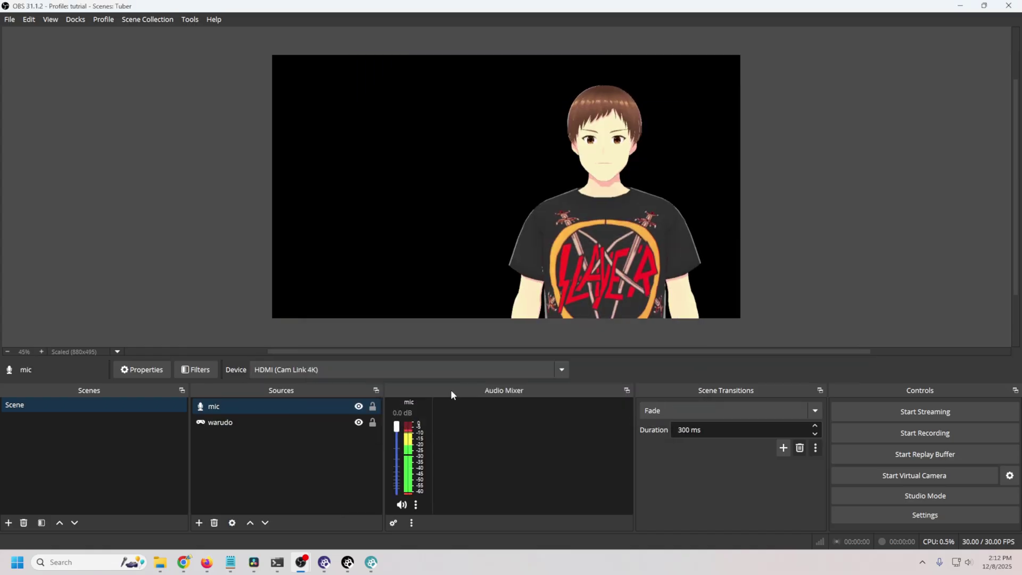
Add a Display Capture scaled to full canvas height and layered behind the avatar
{"action": "left_click", "coordinate": [199, 522]}
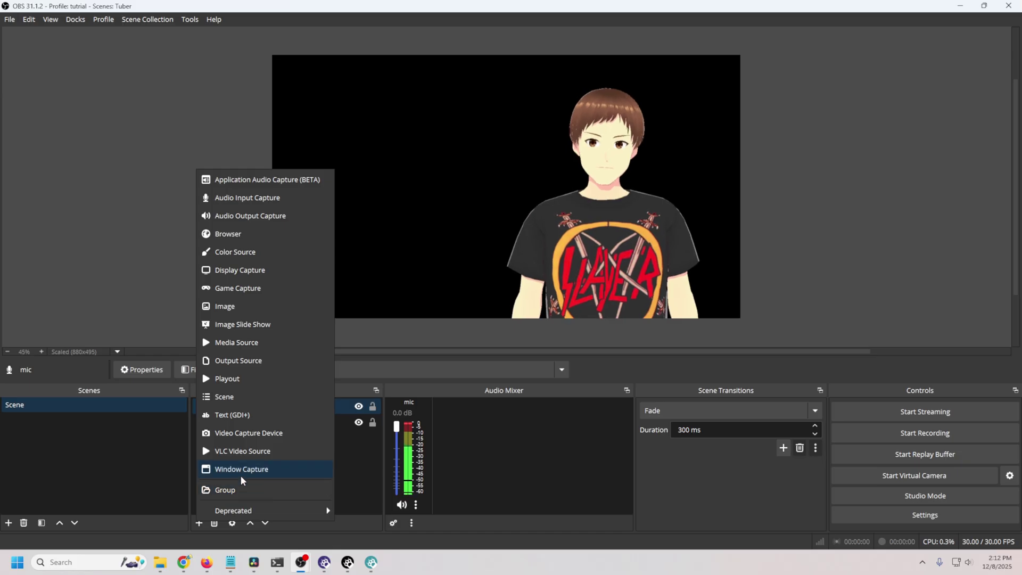
{"action": "left_click", "coordinate": [235, 270]}
{"action": "left_click", "coordinate": [537, 343]}
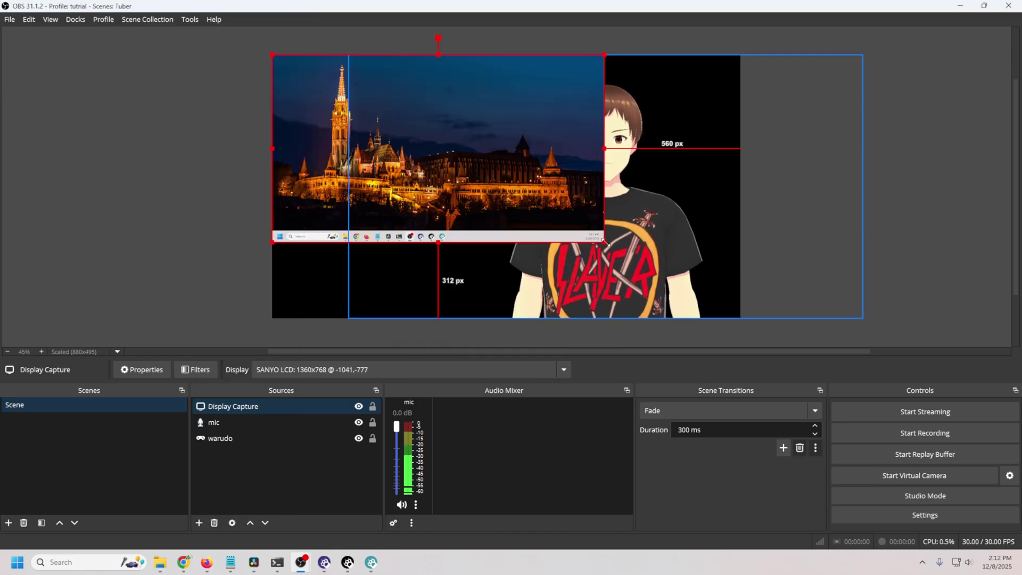
{"action": "left_click_drag", "start_coordinate": [604, 242], "coordinate": [714, 322]}
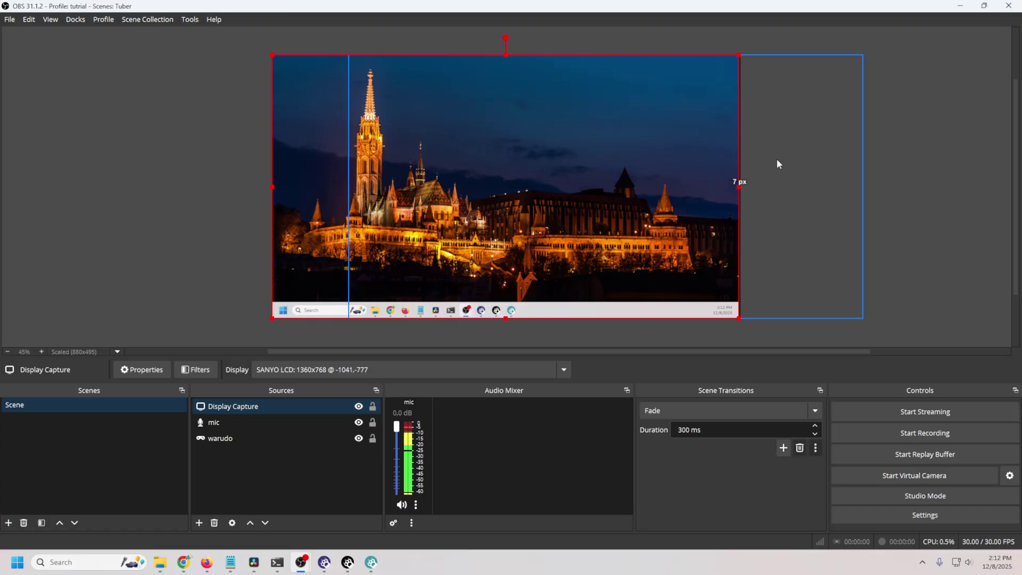
{"action": "left_click", "coordinate": [232, 413]}
{"action": "left_click_drag", "start_coordinate": [239, 456], "coordinate": [238, 456]}
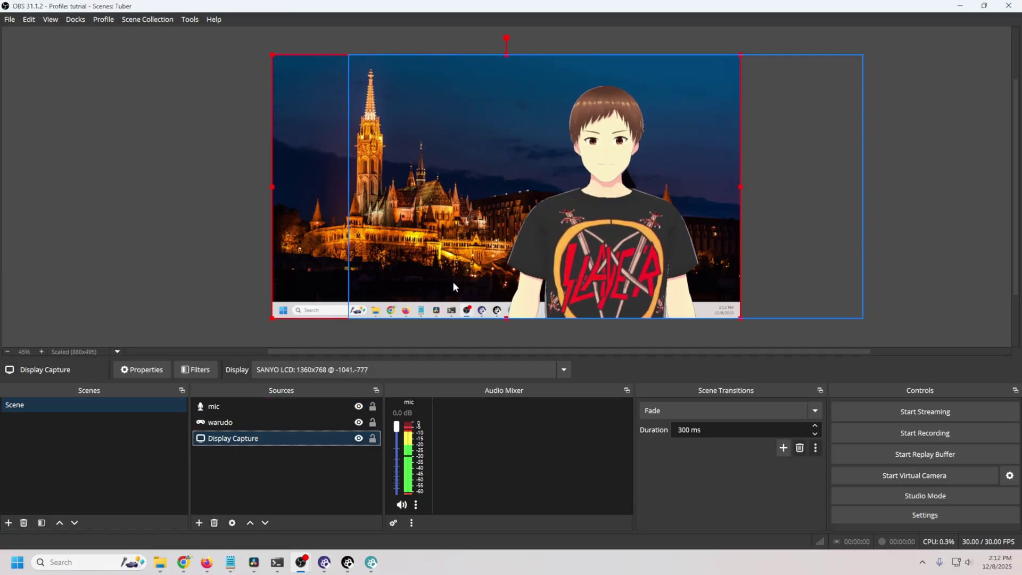
Remove the warudo window source from the OBS scene
{"action": "left_click", "coordinate": [246, 425]}
{"action": "right_click", "coordinate": [246, 426]}
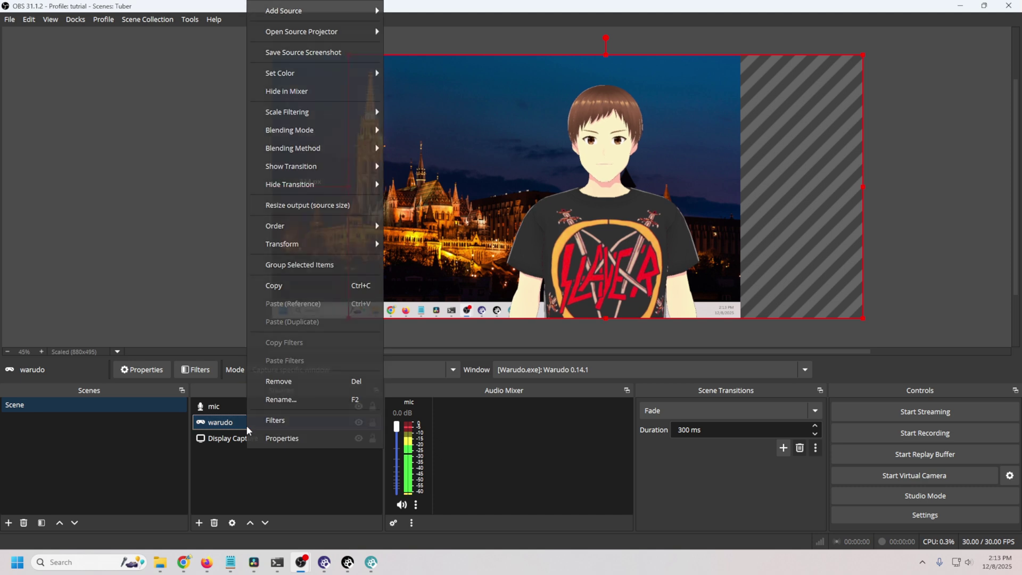
{"action": "left_click", "coordinate": [279, 381]}
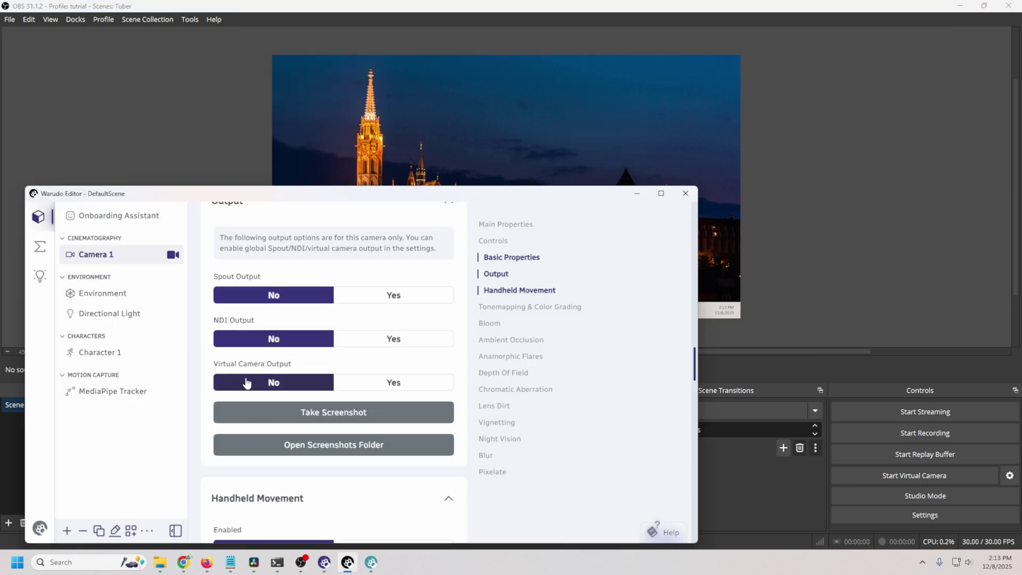
Turn on Camera 1's Virtual Camera Output in Warudo, sending to WarudoCam #9
{"action": "left_click", "coordinate": [386, 384]}
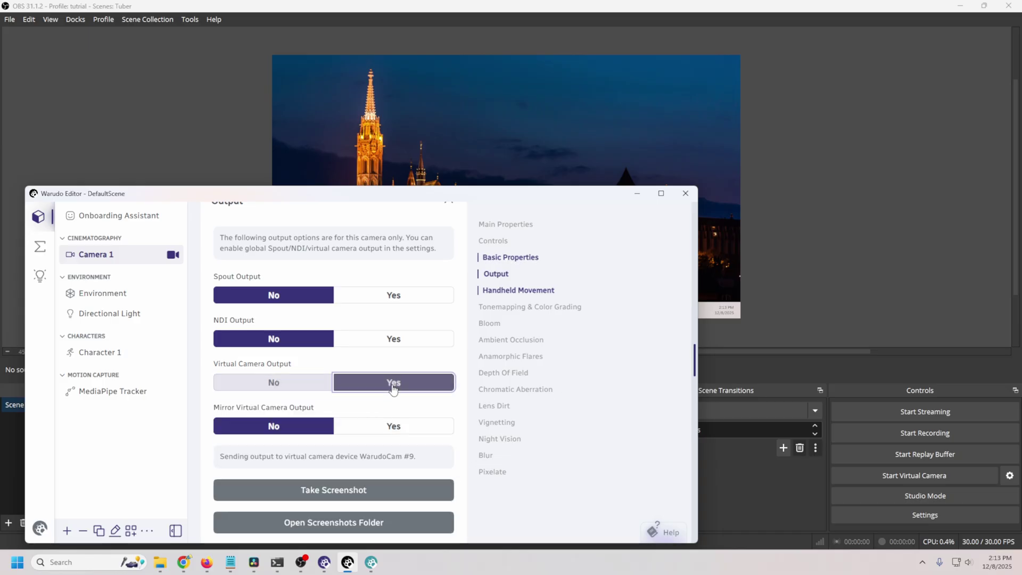
{"action": "scroll", "coordinate": [330, 383], "scroll_direction": "down", "scroll_amount": 1}
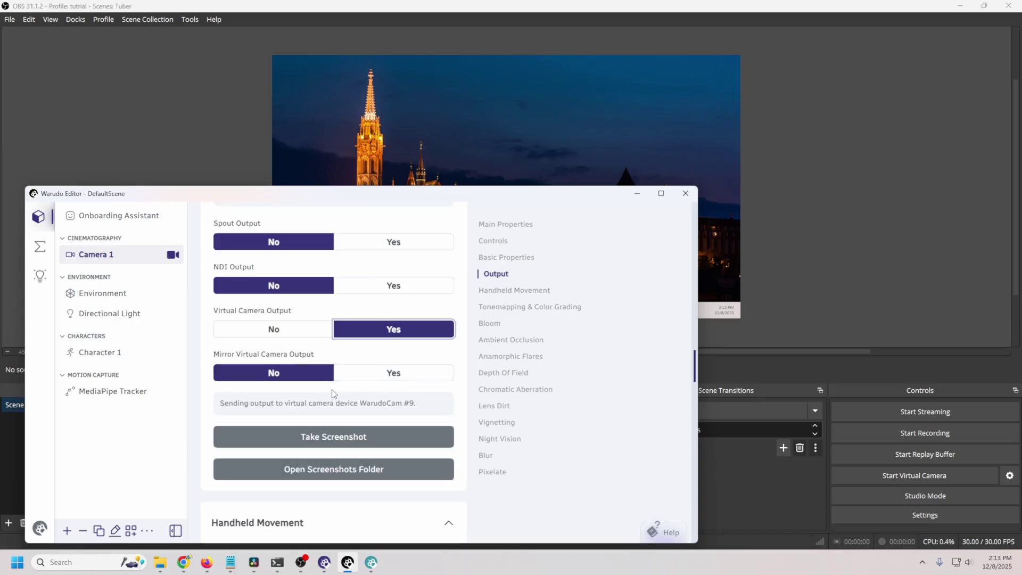
{"action": "scroll", "coordinate": [210, 433], "scroll_direction": "down", "scroll_amount": 2}
{"action": "scroll", "coordinate": [397, 332], "scroll_direction": "up", "scroll_amount": 2}
{"action": "left_click", "coordinate": [892, 268]}
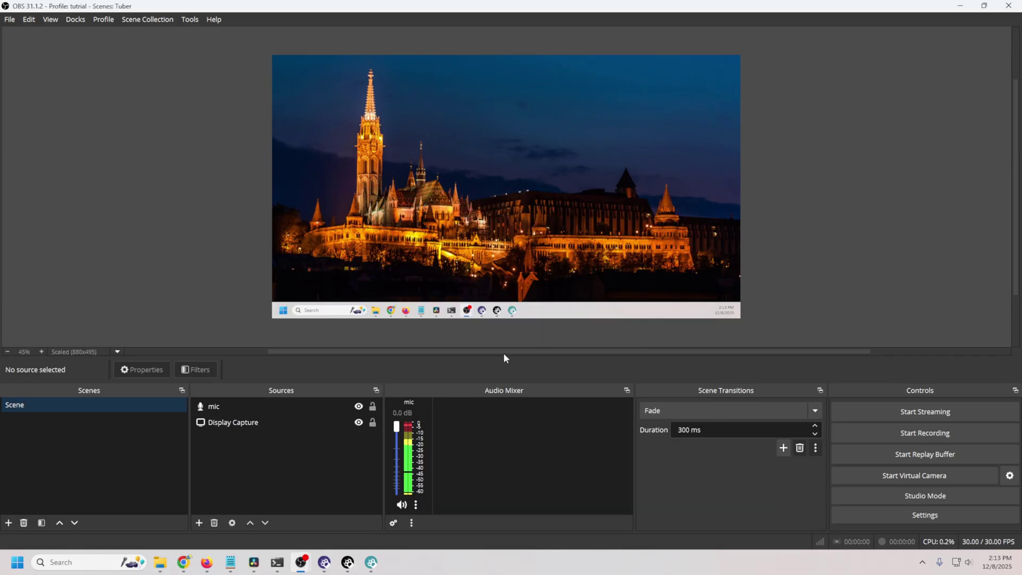
Add a Video Capture Device source using WarudoCam #4
{"action": "left_click", "coordinate": [198, 524]}
{"action": "left_click", "coordinate": [242, 439]}
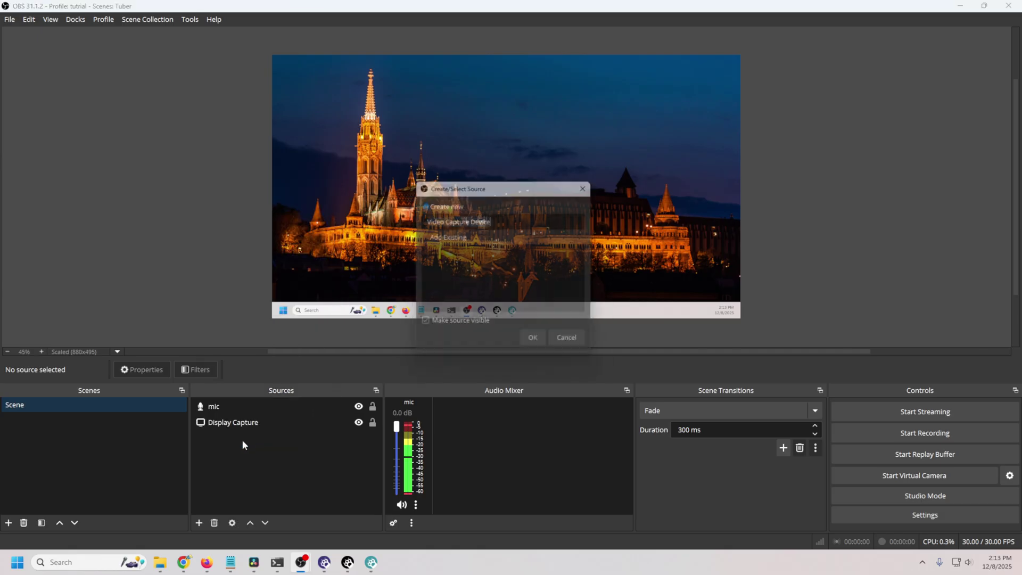
{"action": "left_click", "coordinate": [539, 344]}
{"action": "left_click", "coordinate": [535, 282]}
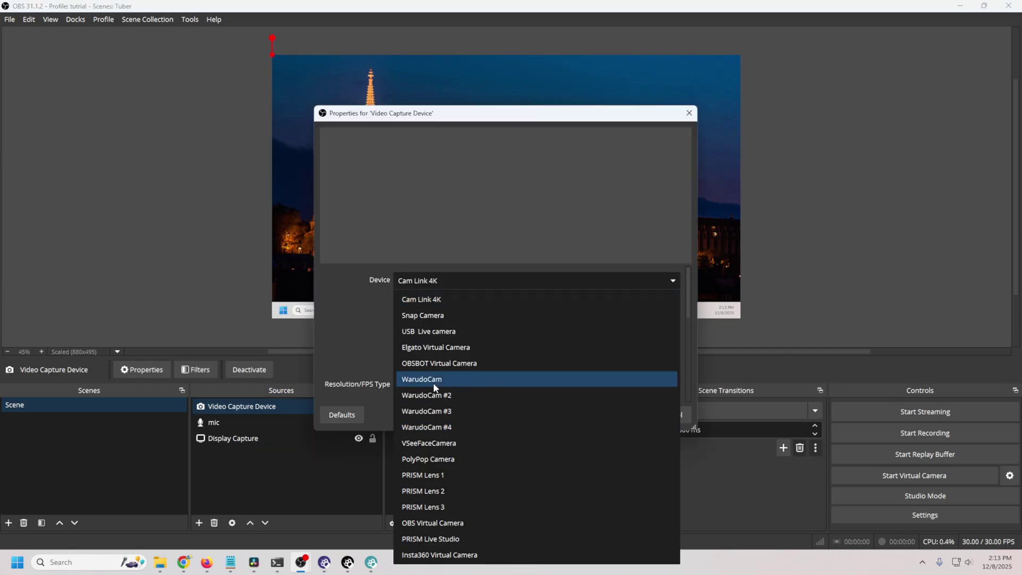
{"action": "left_click", "coordinate": [427, 427]}
{"action": "left_click_drag", "start_coordinate": [191, 193], "coordinate": [231, 195]}
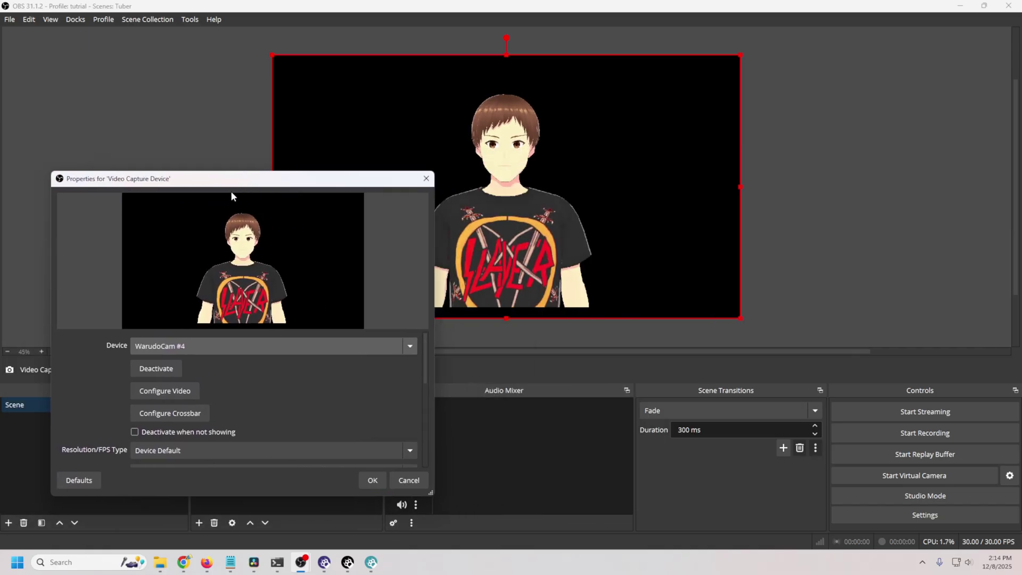
Try WarudoCam, #2 and #3, then settle on WarudoCam #4 showing the avatar
{"action": "left_click", "coordinate": [256, 346]}
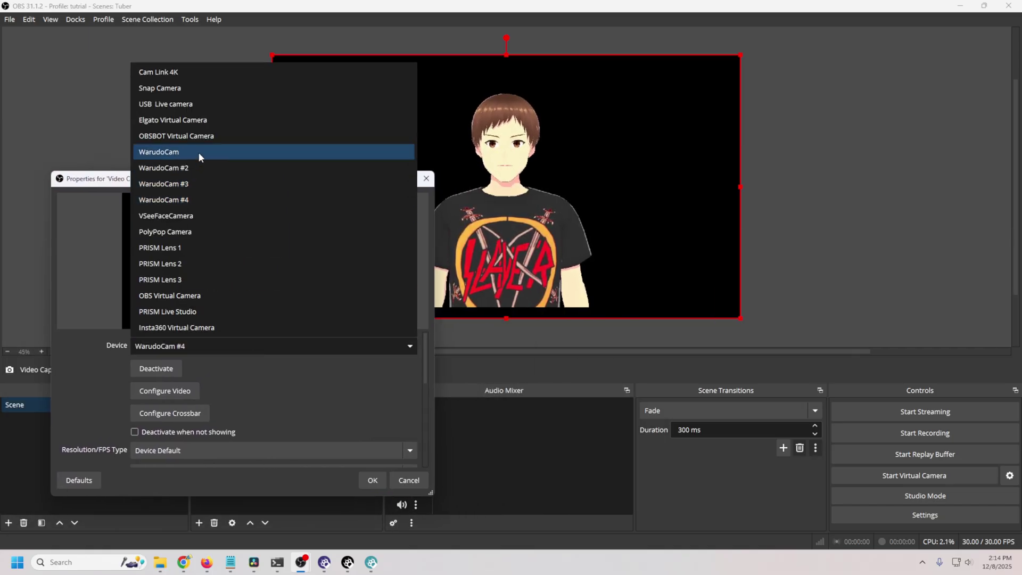
{"action": "left_click", "coordinate": [199, 153]}
{"action": "left_click", "coordinate": [200, 346]}
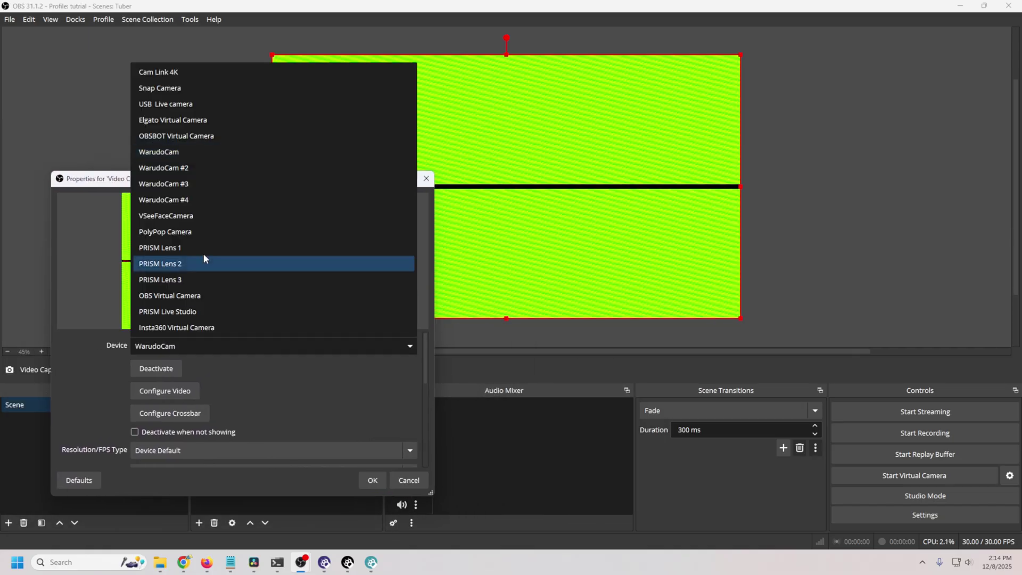
{"action": "left_click", "coordinate": [184, 168]}
{"action": "left_click", "coordinate": [205, 347]}
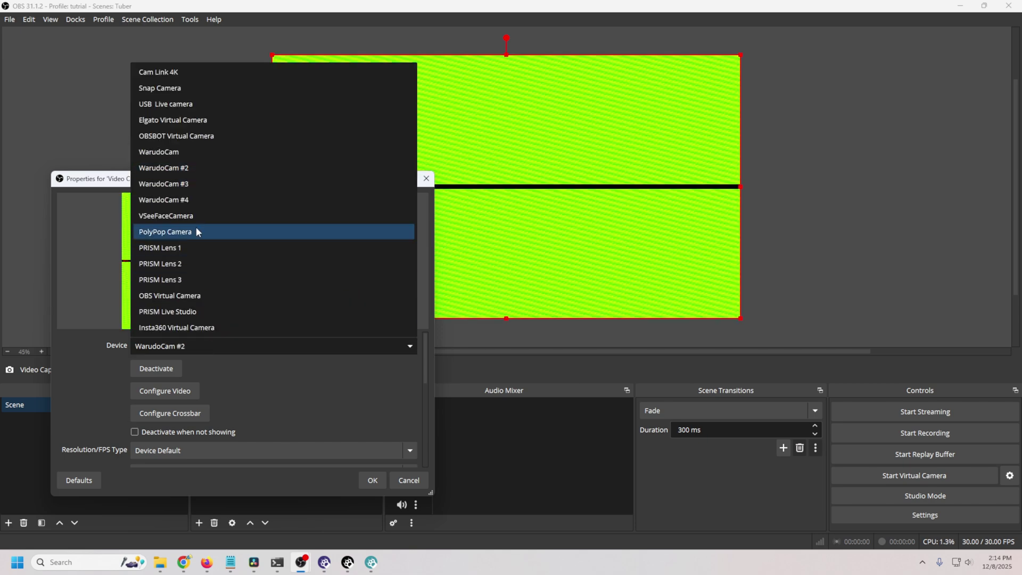
{"action": "left_click", "coordinate": [192, 199]}
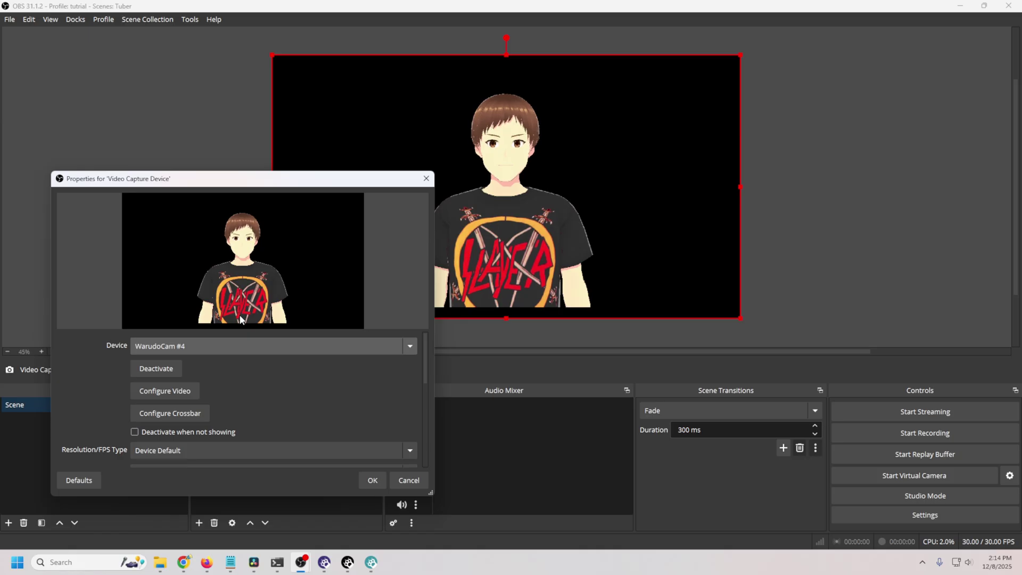
{"action": "scroll", "coordinate": [257, 403], "scroll_direction": "down", "scroll_amount": 3}
{"action": "scroll", "coordinate": [258, 409], "scroll_direction": "down", "scroll_amount": 1}
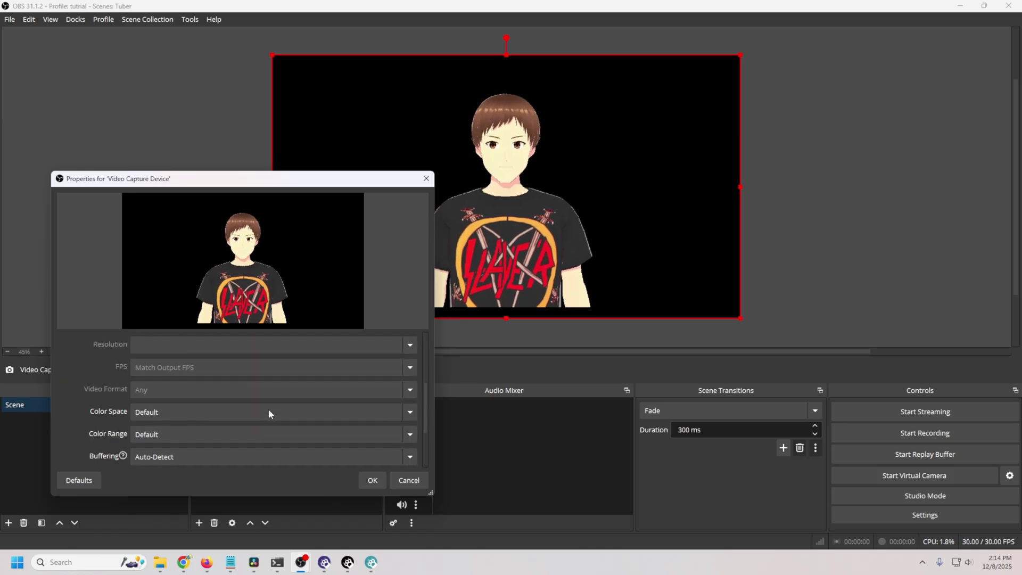
{"action": "left_click", "coordinate": [371, 480]}
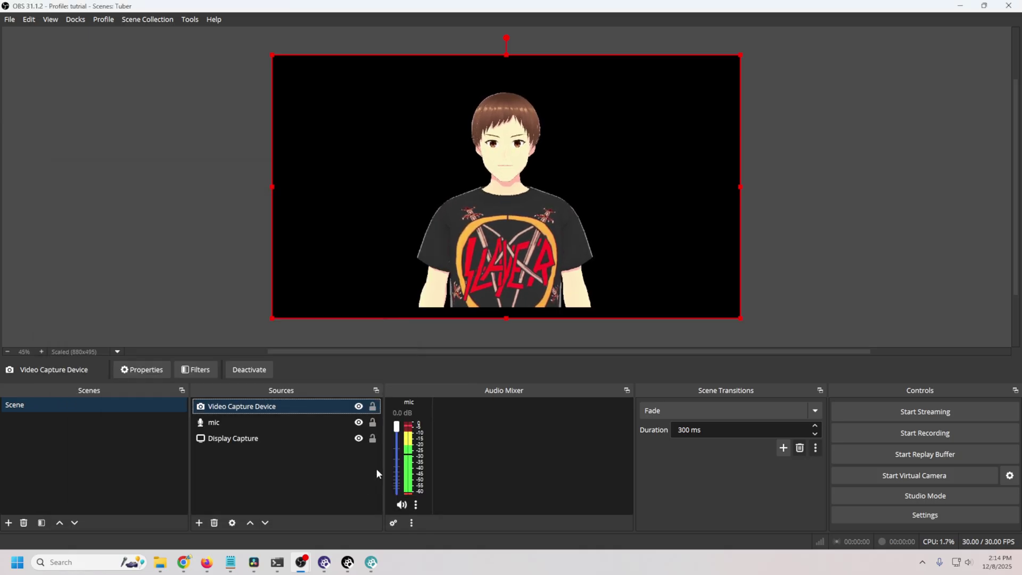
Nudge the avatar capture down, then give Camera 1 a green chroma key instead of transparency
{"action": "left_click_drag", "start_coordinate": [505, 237], "coordinate": [507, 249]}
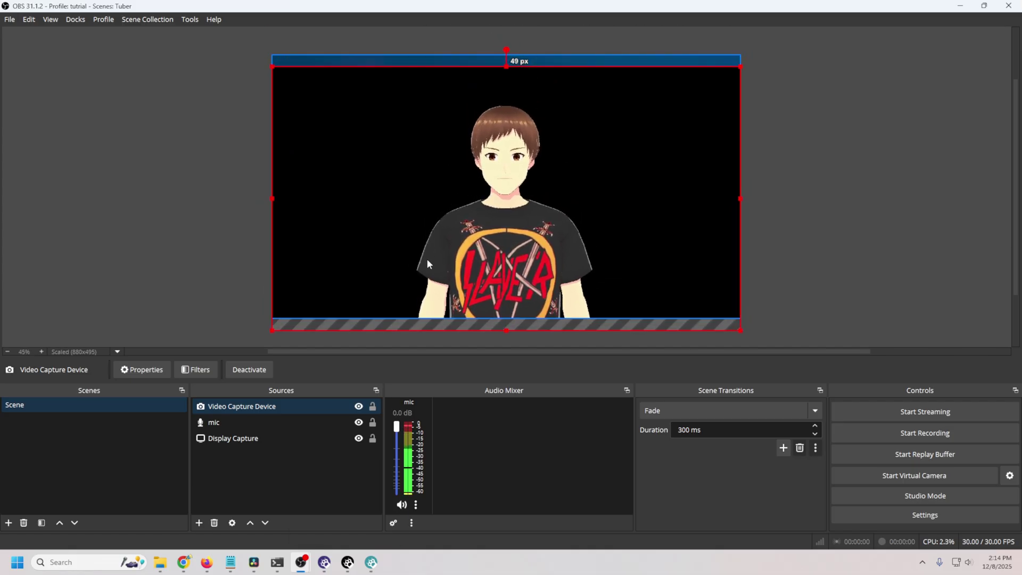
{"action": "mouse_move", "coordinate": [347, 563]}
{"action": "left_click", "coordinate": [356, 493]}
{"action": "scroll", "coordinate": [583, 407], "scroll_direction": "up", "scroll_amount": 5}
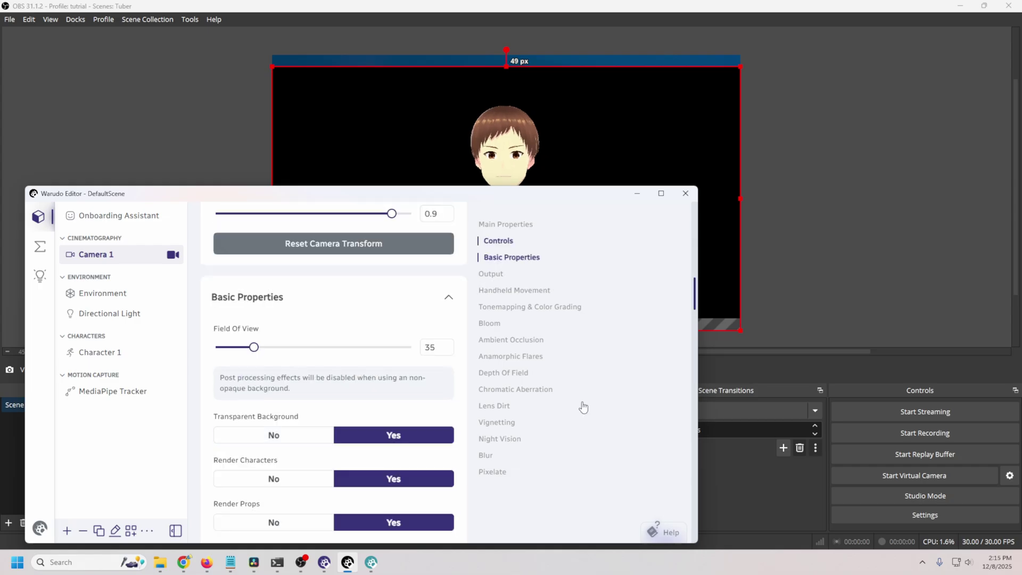
{"action": "scroll", "coordinate": [396, 408], "scroll_direction": "down", "scroll_amount": 1}
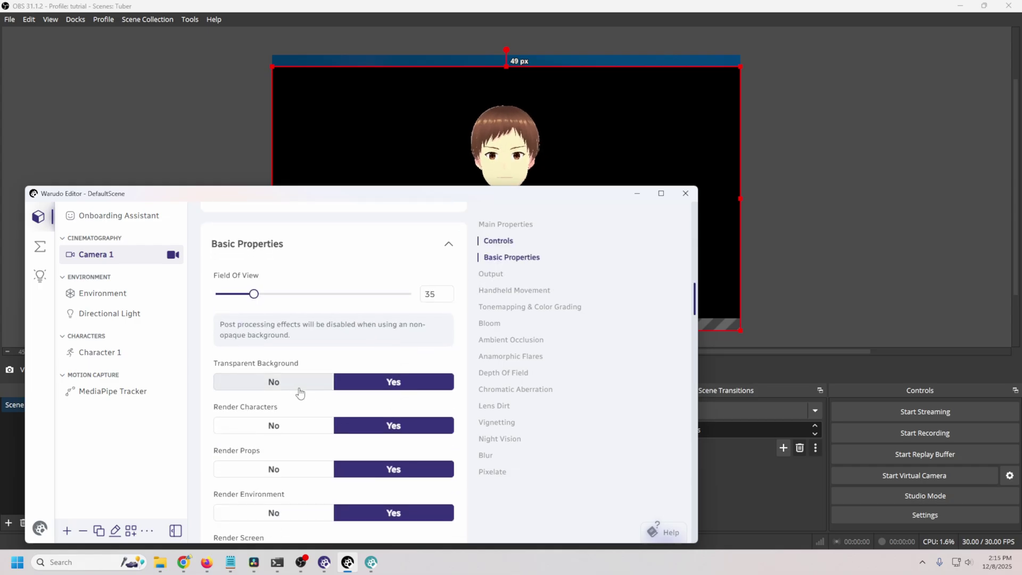
{"action": "left_click", "coordinate": [272, 382]}
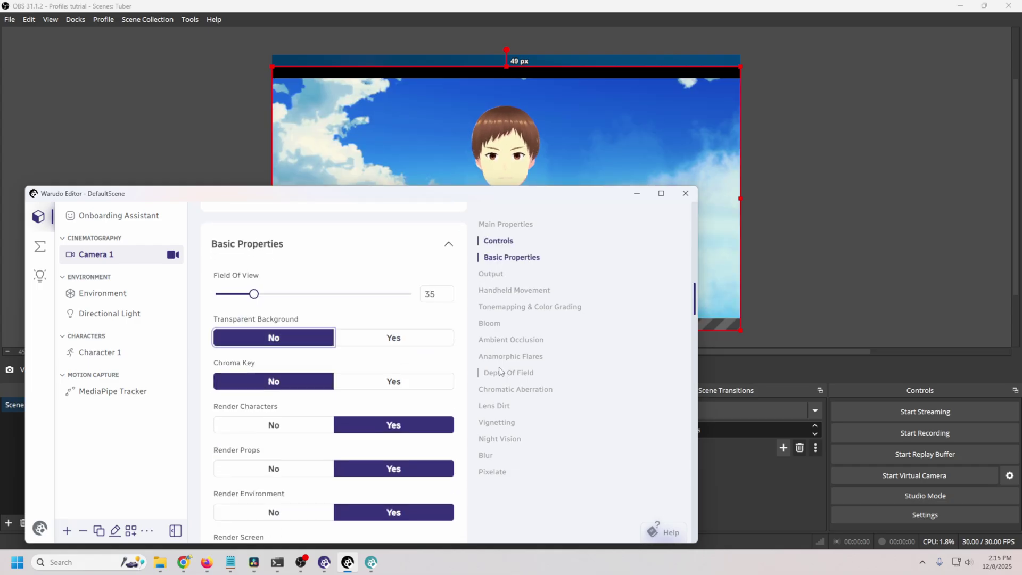
{"action": "left_click", "coordinate": [372, 387]}
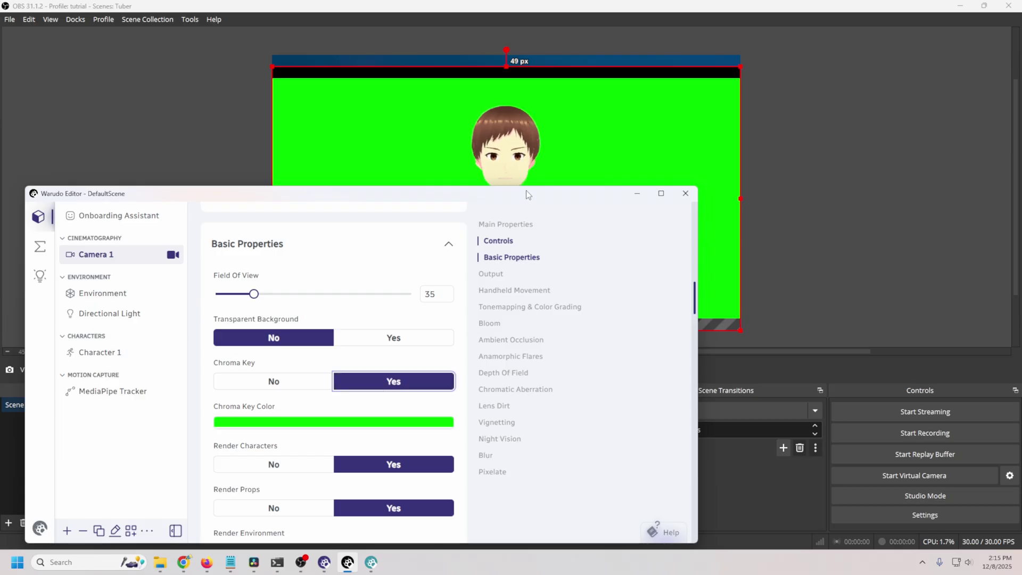
{"action": "left_click", "coordinate": [637, 194]}
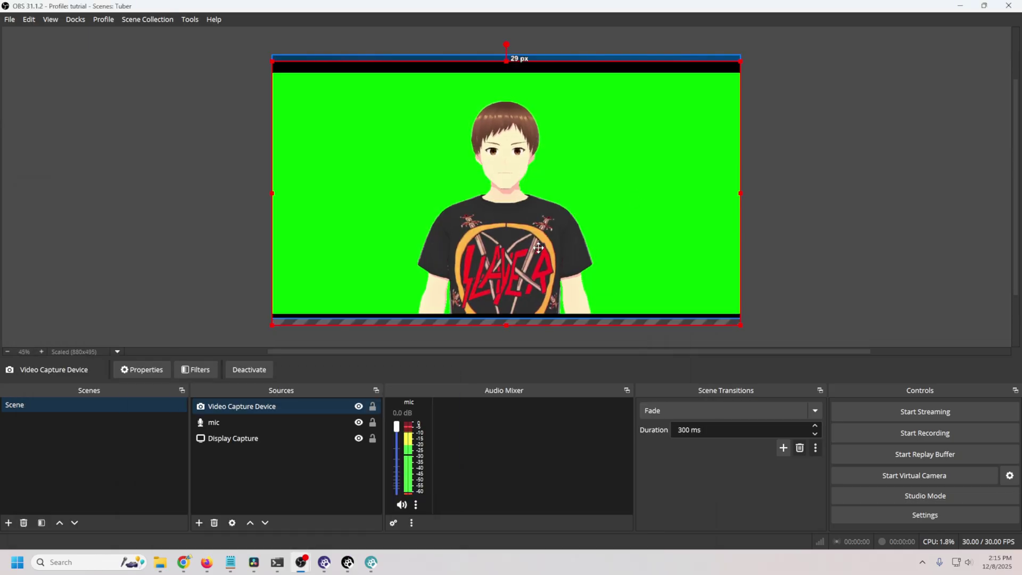
Add a Chroma Key filter to the Video Capture Device, removing the avatar's green background
{"action": "left_click_drag", "start_coordinate": [540, 252], "coordinate": [540, 254]}
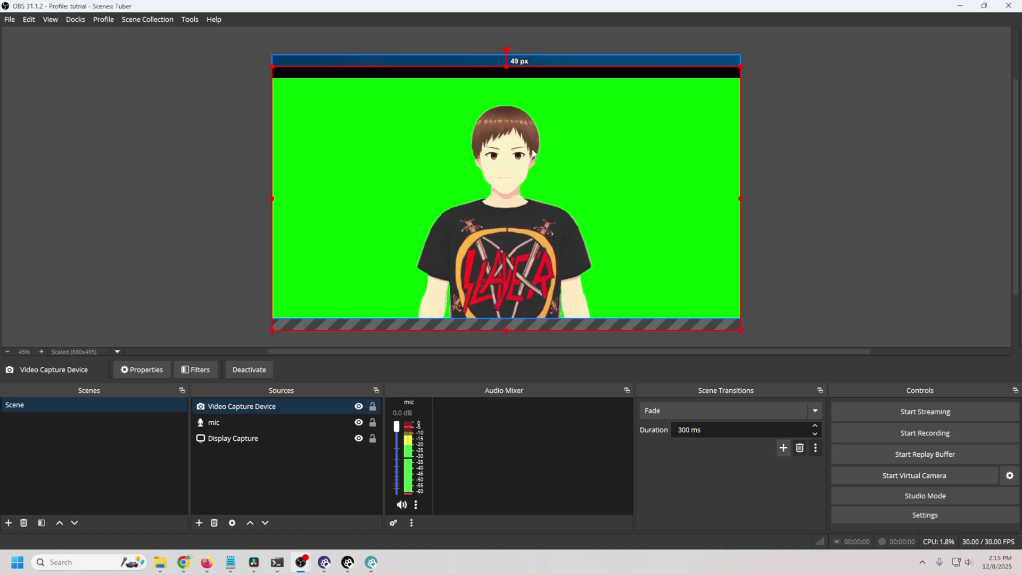
{"action": "right_click", "coordinate": [238, 407]}
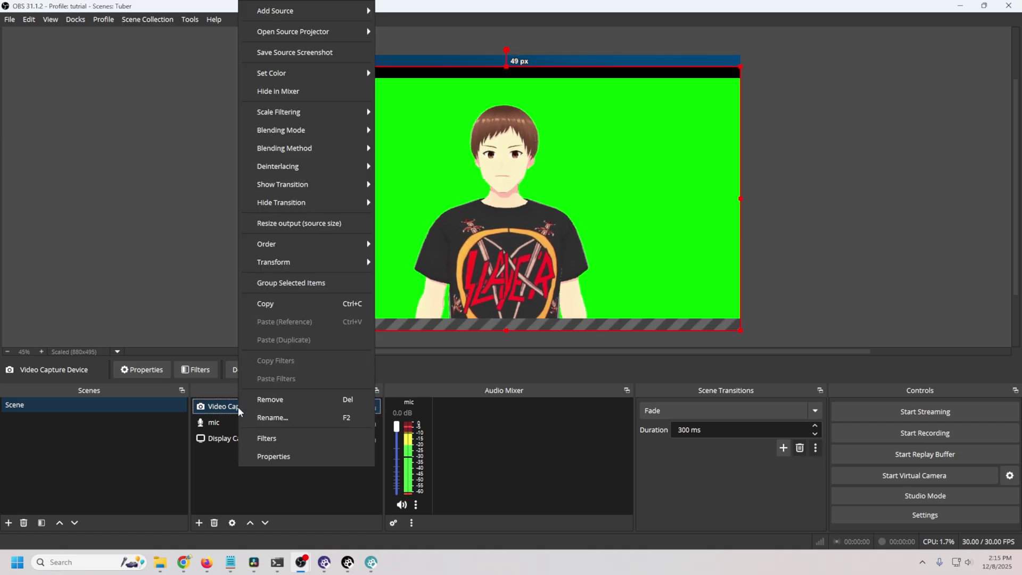
{"action": "left_click", "coordinate": [275, 442]}
{"action": "left_click", "coordinate": [288, 455]}
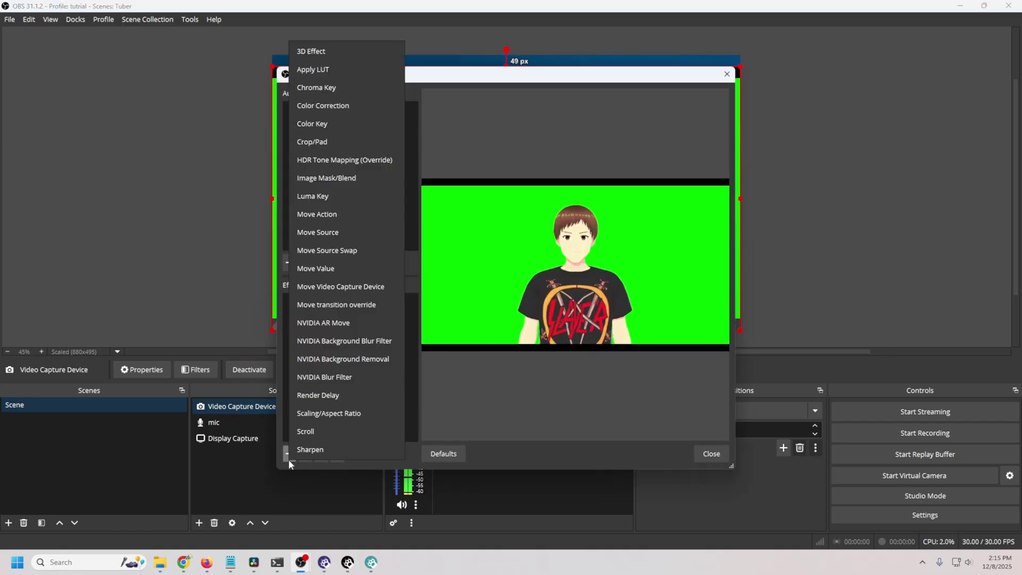
{"action": "left_click", "coordinate": [316, 88]}
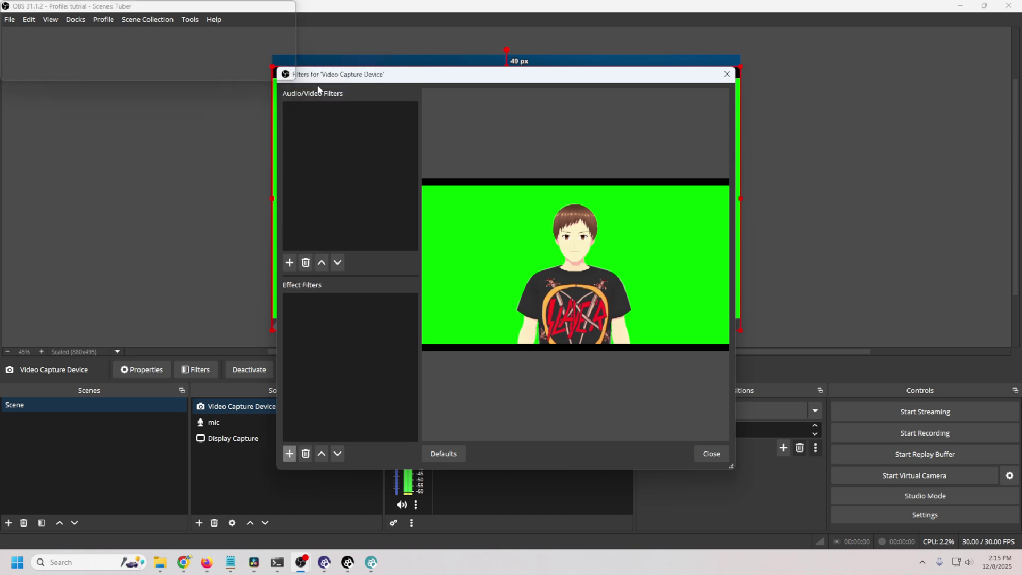
{"action": "left_click", "coordinate": [518, 360]}
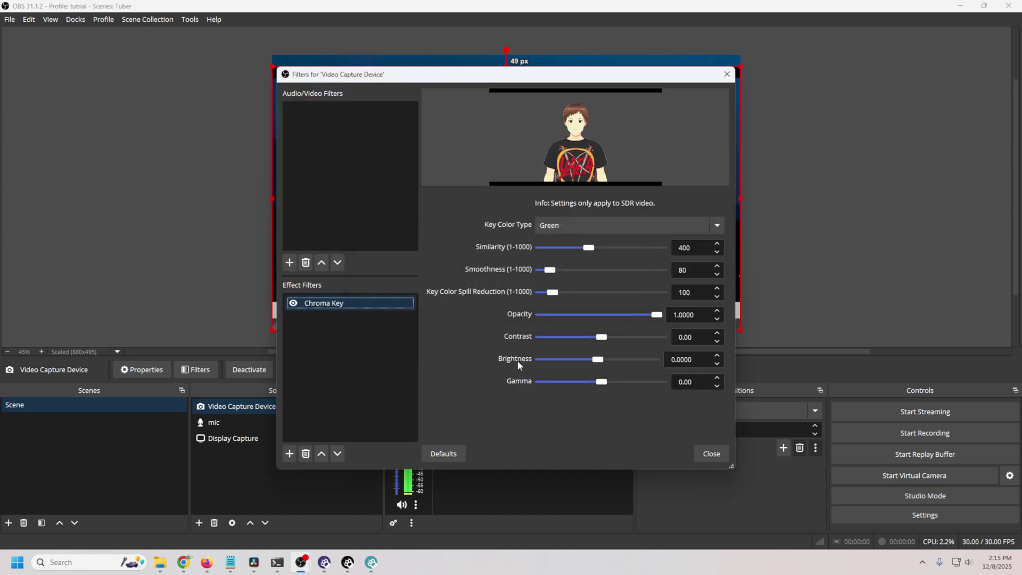
{"action": "left_click", "coordinate": [711, 454]}
{"action": "left_click_drag", "start_coordinate": [521, 328], "coordinate": [521, 317]}
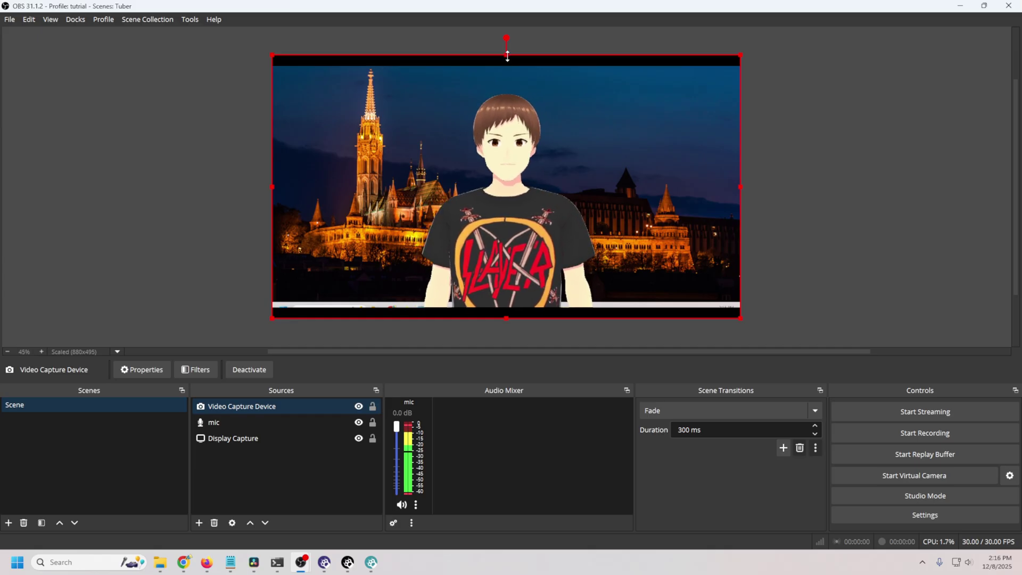
Resize the avatar source from its top and right edges and shift it right of centre
{"action": "left_click_drag", "start_coordinate": [506, 55], "coordinate": [504, 71]}
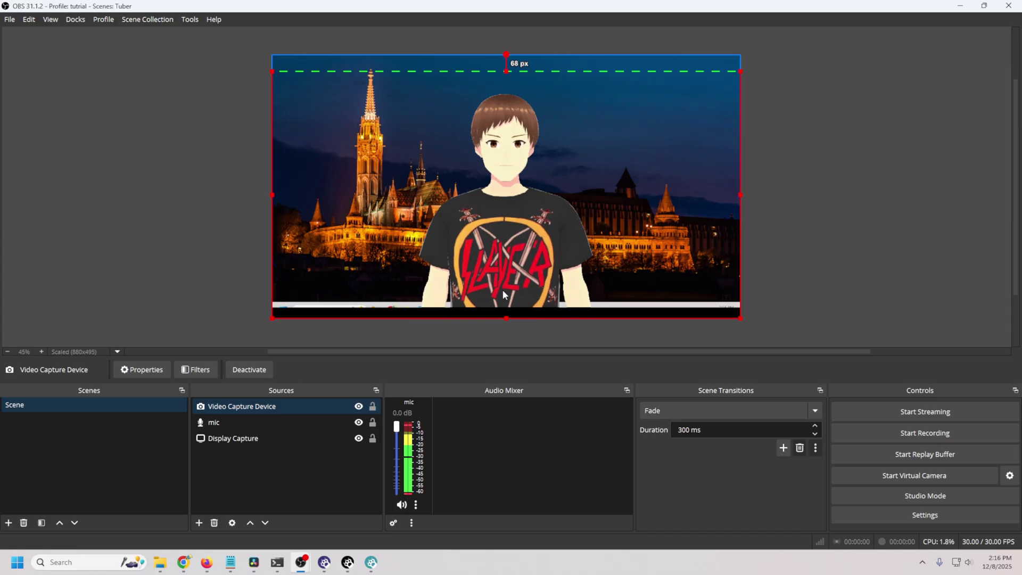
{"action": "left_click_drag", "start_coordinate": [741, 189], "coordinate": [778, 199]}
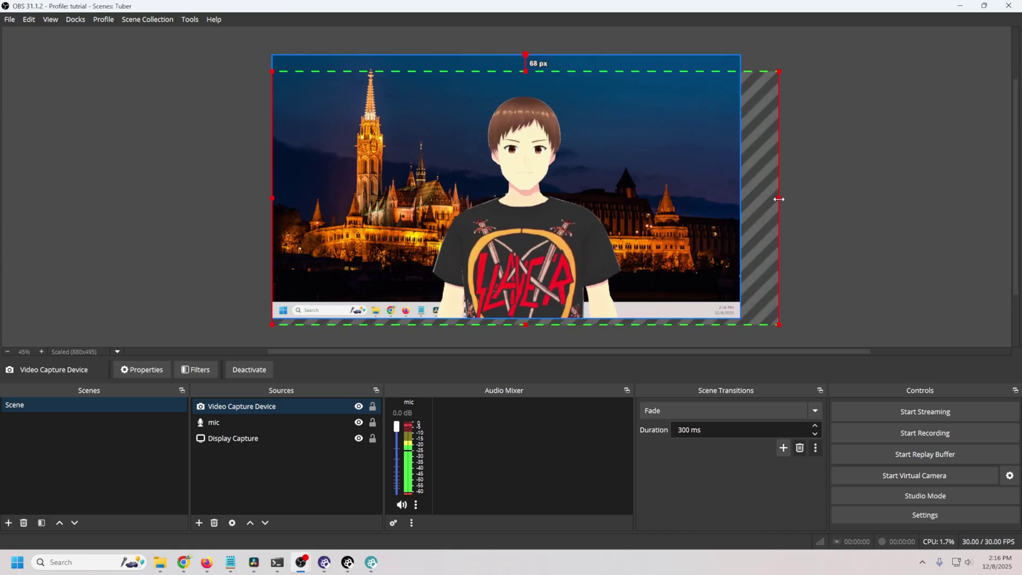
{"action": "left_click_drag", "start_coordinate": [560, 199], "coordinate": [632, 199]}
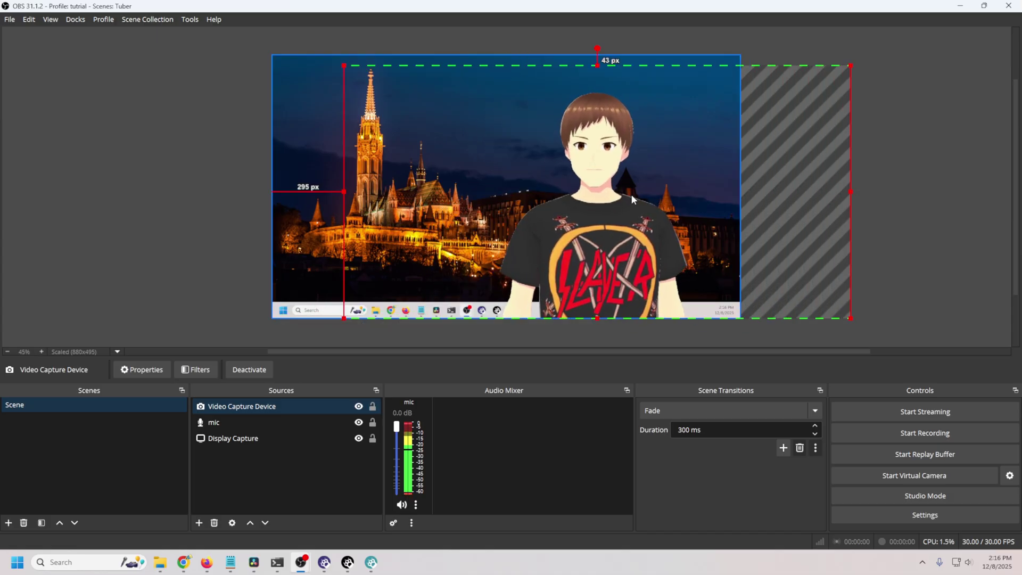